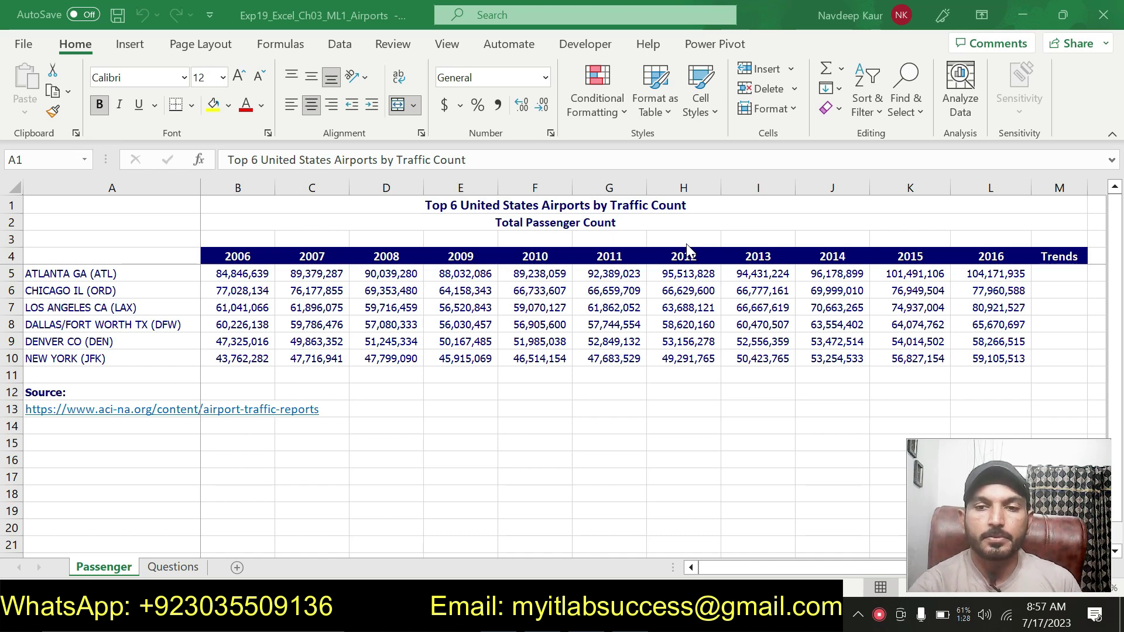
Switch to the Word instructions document and read the Project Description for the Airports assignment
{"action": "key", "text": "alt+Tab"}
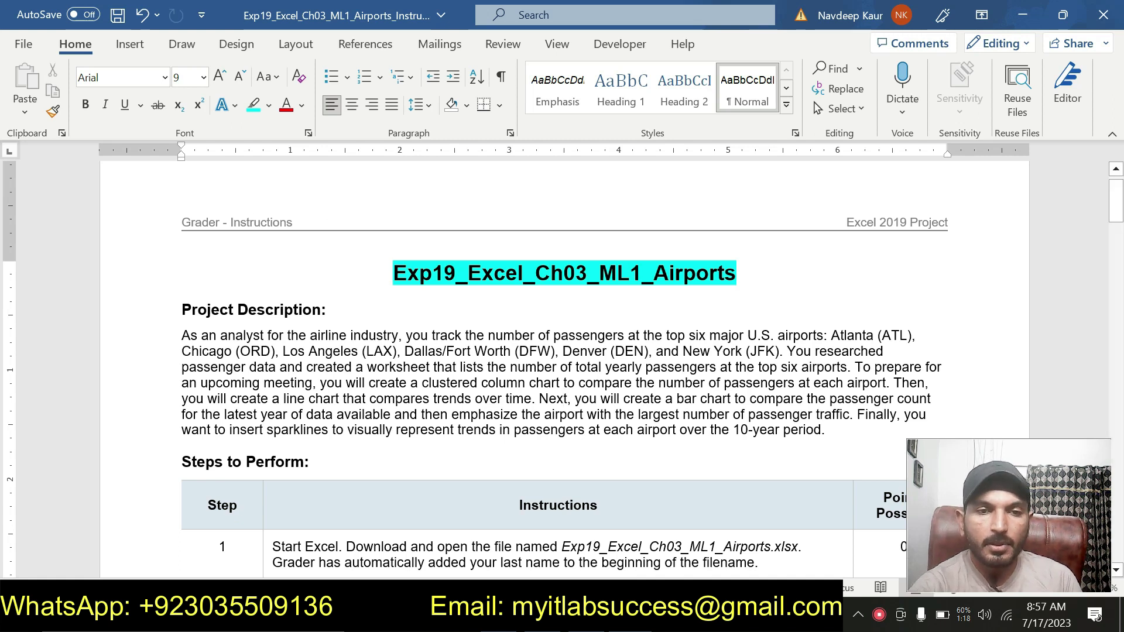
{"action": "left_click_drag", "start_coordinate": [178, 309], "coordinate": [821, 430]}
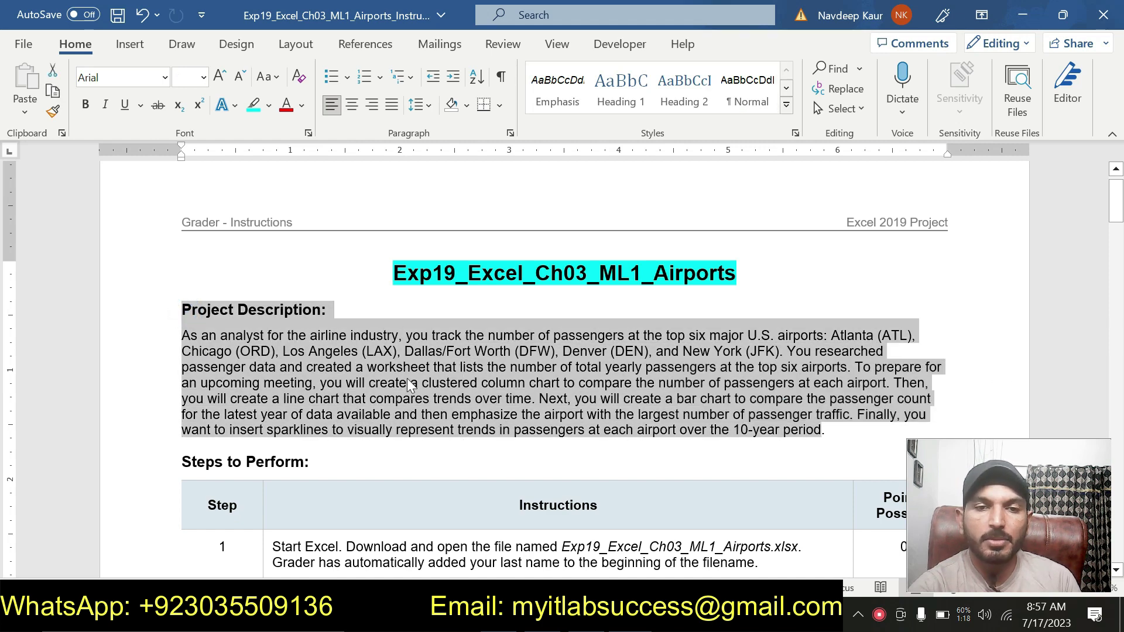
{"action": "left_click", "coordinate": [412, 385]}
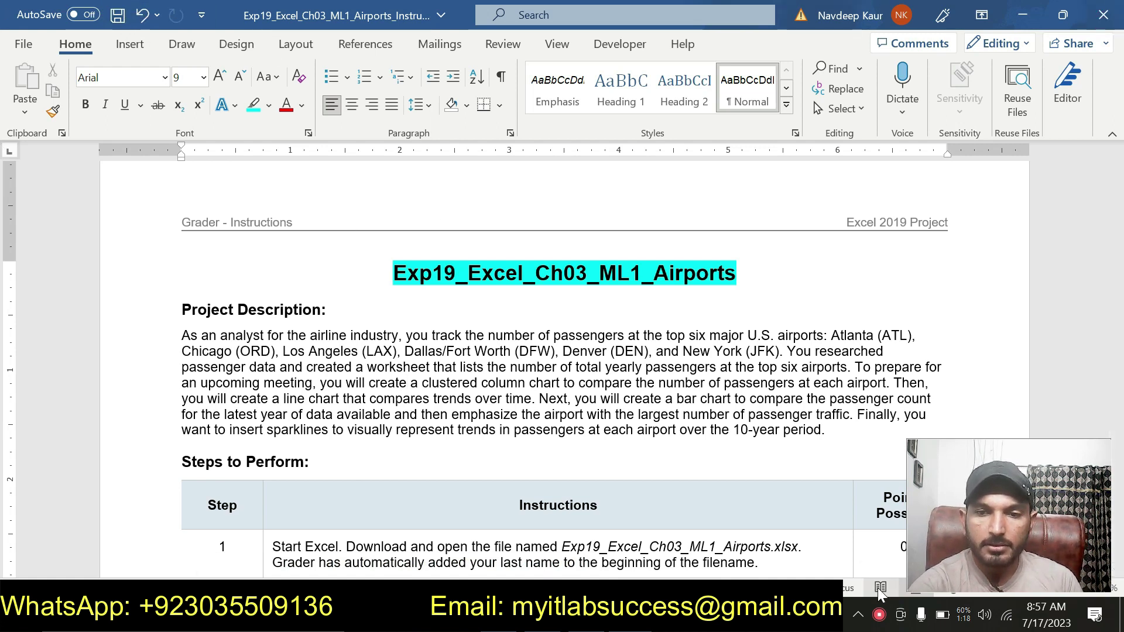
{"action": "scroll", "coordinate": [761, 454], "scroll_direction": "down", "scroll_amount": 2}
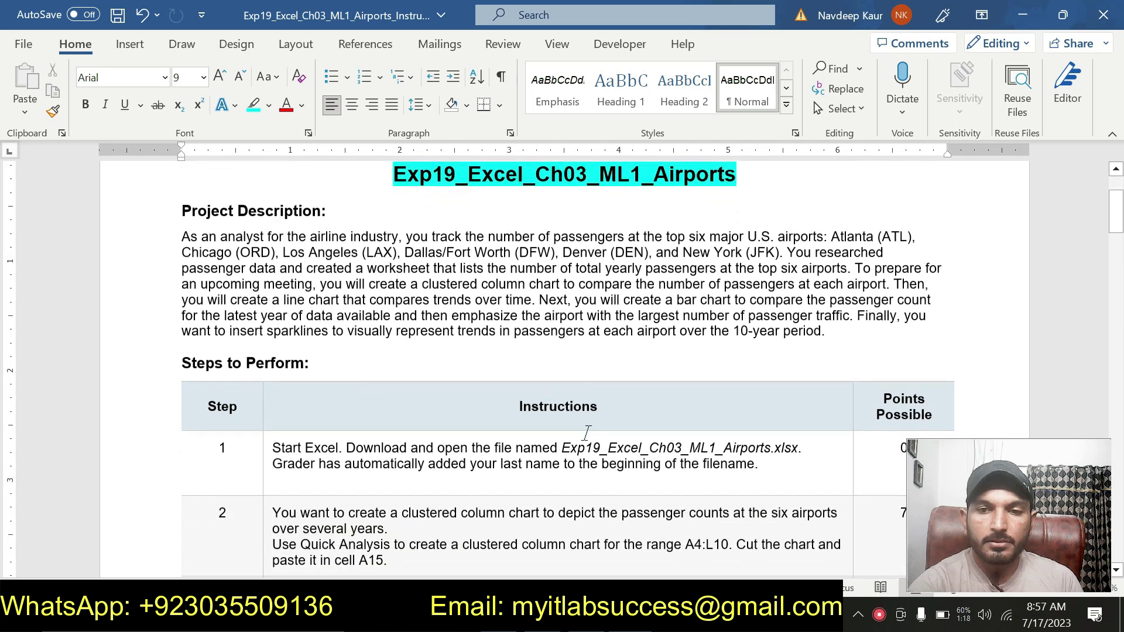
Highlight the Step 1 instructions in turquoise and check the airports workbook in Excel before returning to Word
{"action": "left_click_drag", "start_coordinate": [762, 455], "coordinate": [272, 438]}
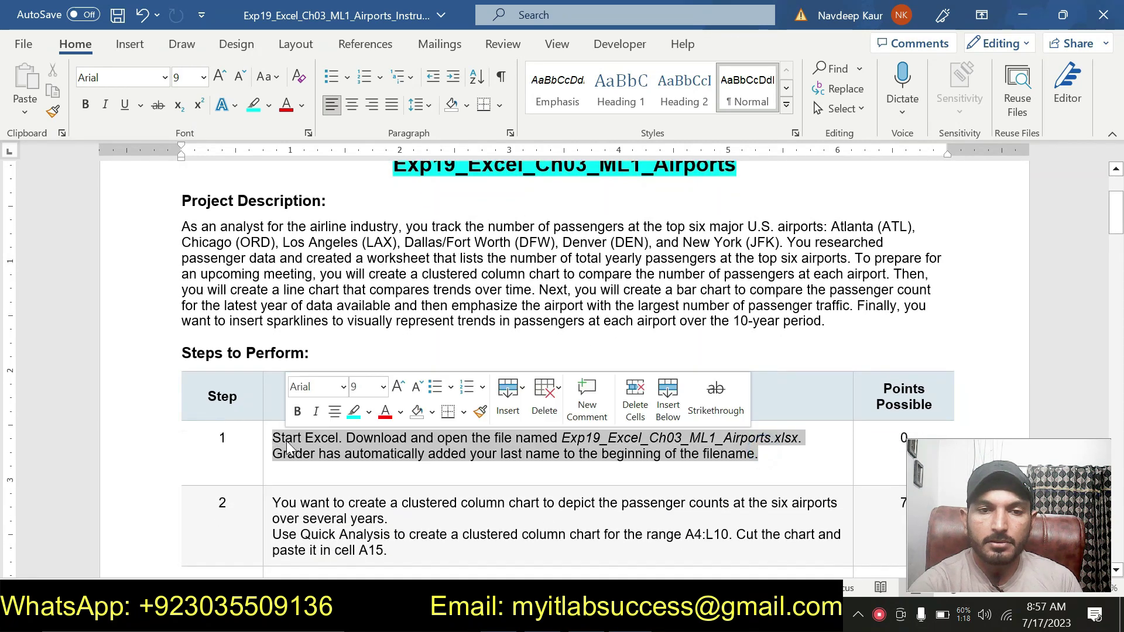
{"action": "left_click", "coordinate": [352, 414]}
{"action": "left_click", "coordinate": [362, 465]}
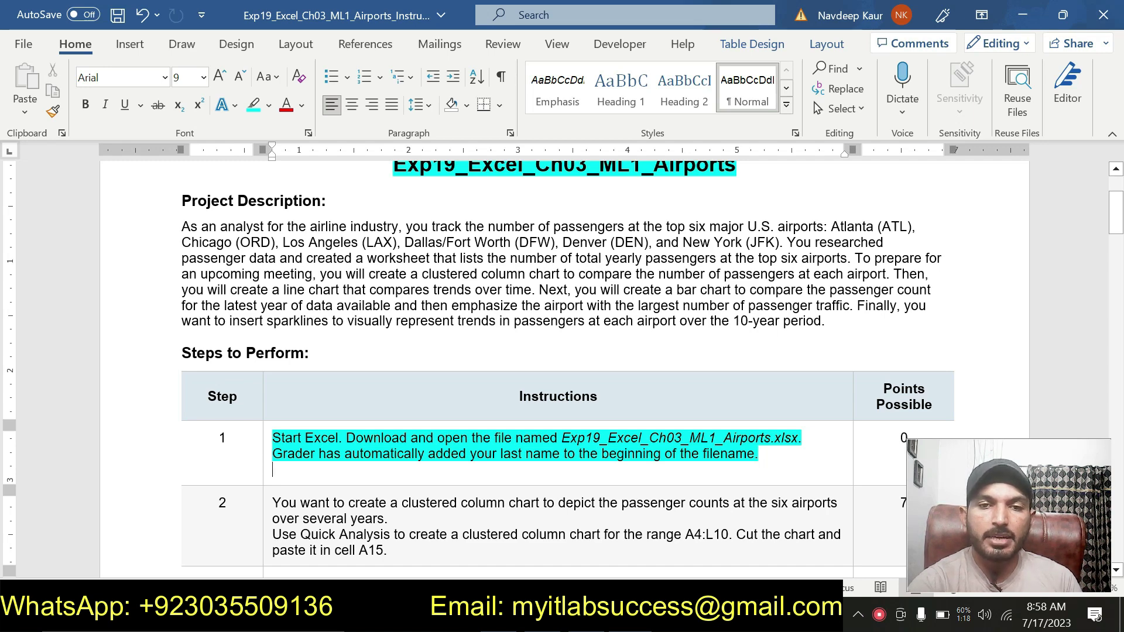
{"action": "scroll", "coordinate": [733, 497], "scroll_direction": "up", "scroll_amount": 1}
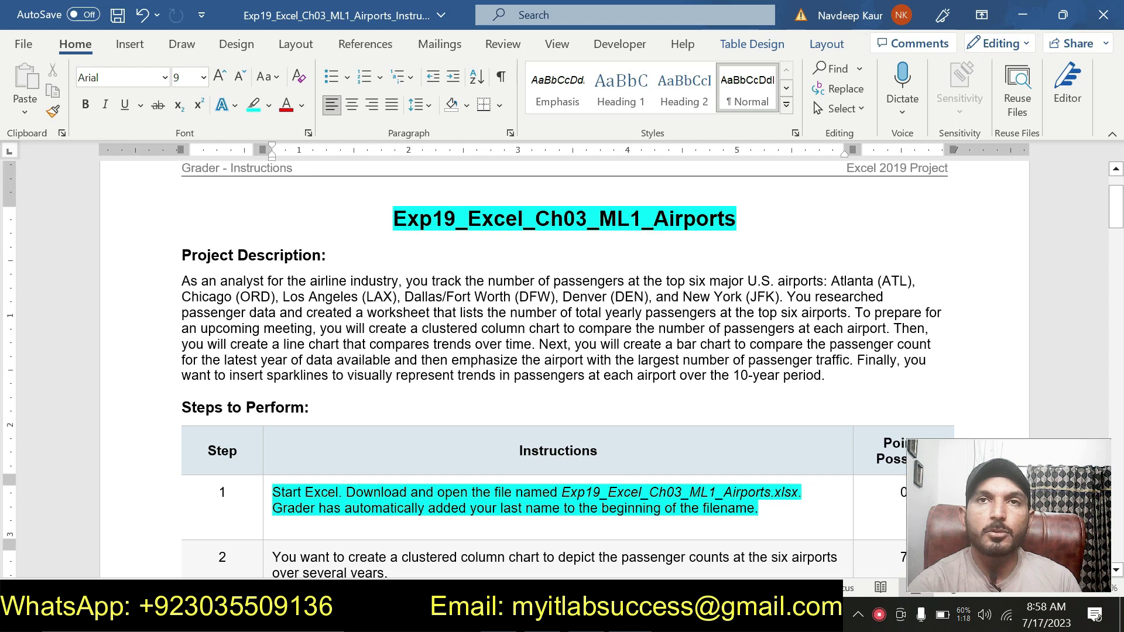
{"action": "left_click", "coordinate": [508, 616]}
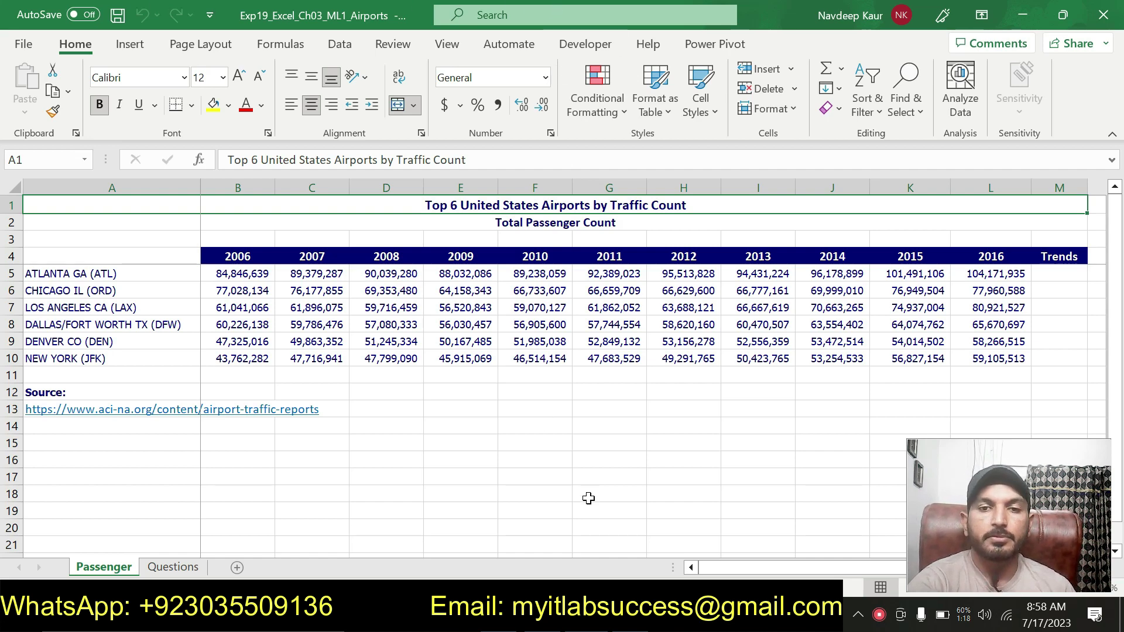
{"action": "left_click", "coordinate": [527, 616]}
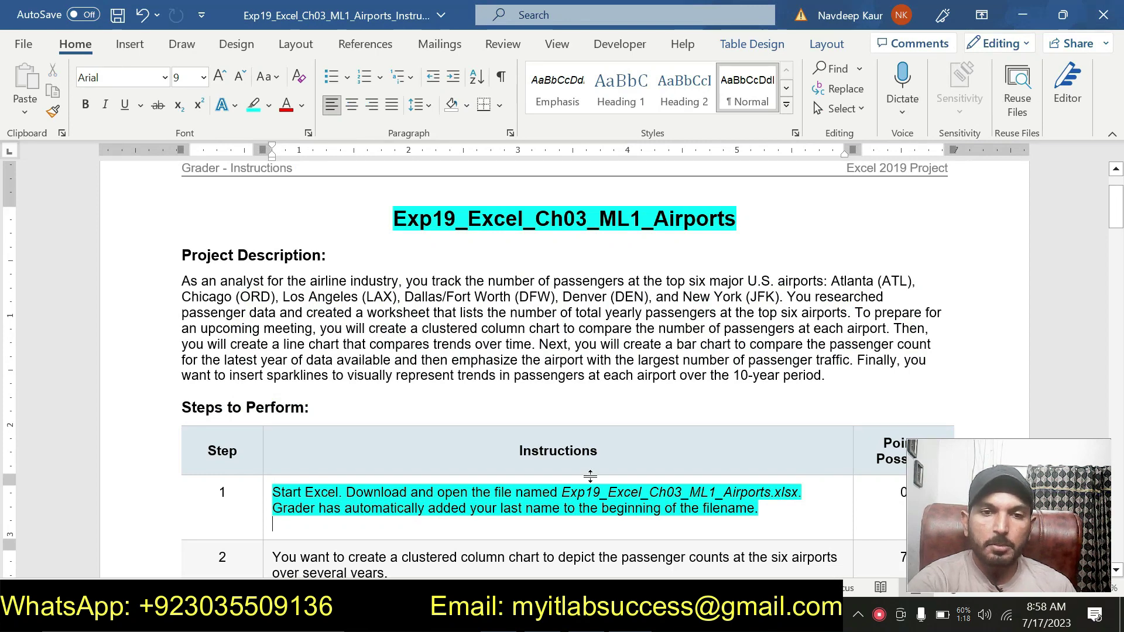
Remove the highlight from the Step 1 instructions and highlight the Step 2 instructions in turquoise
{"action": "left_click_drag", "start_coordinate": [761, 509], "coordinate": [273, 493]}
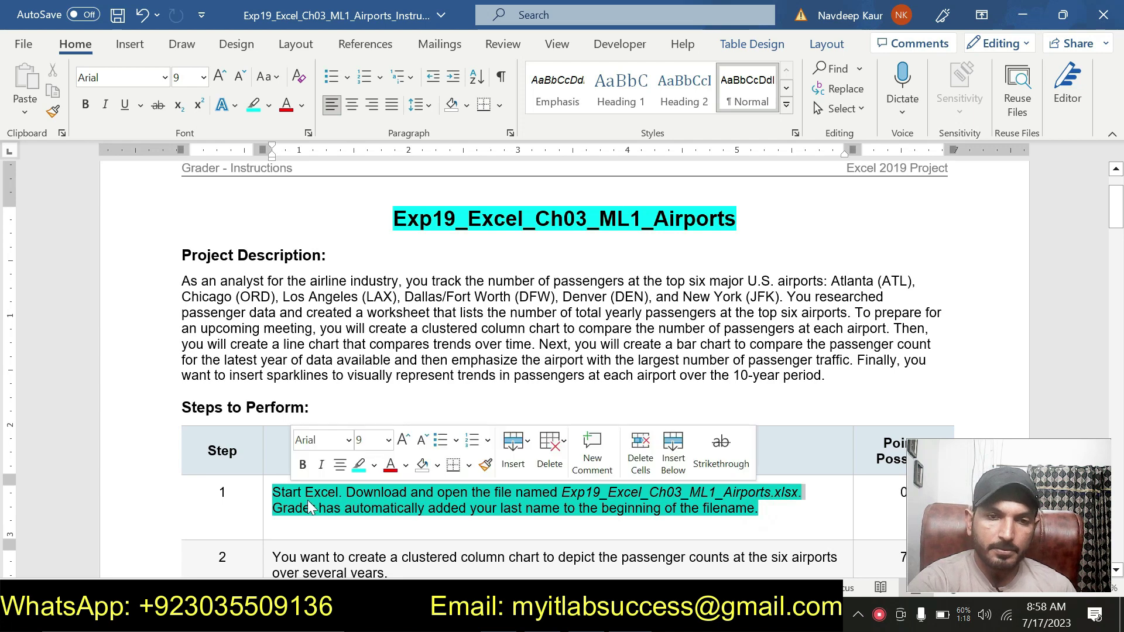
{"action": "left_click", "coordinate": [360, 466]}
{"action": "left_click", "coordinate": [499, 524]}
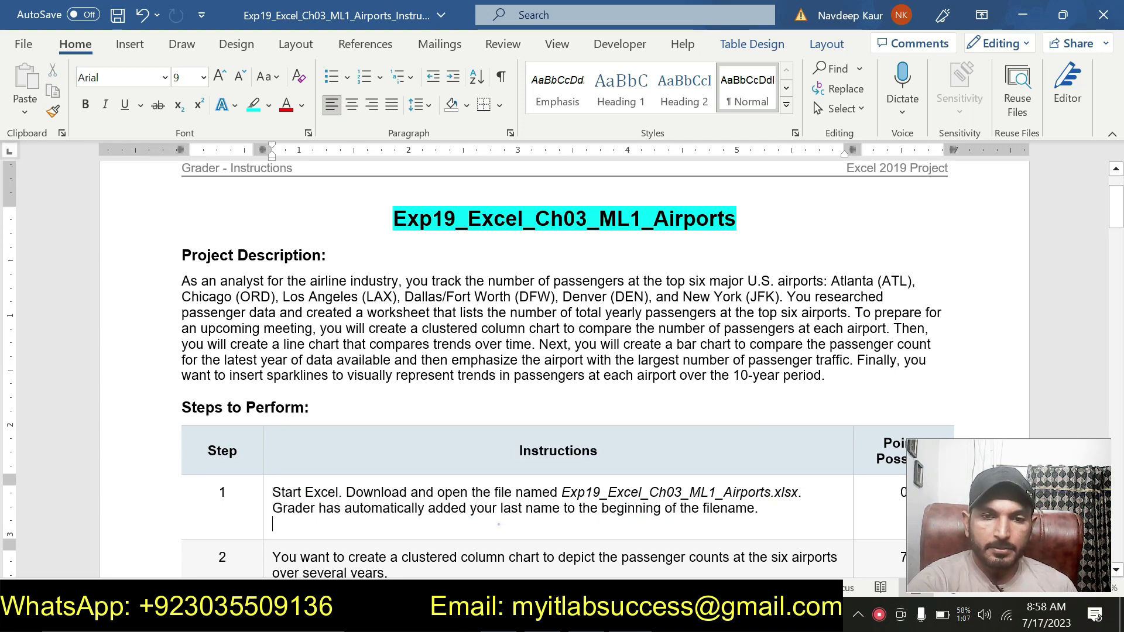
{"action": "scroll", "coordinate": [499, 525], "scroll_direction": "down", "scroll_amount": 3}
{"action": "left_click_drag", "start_coordinate": [356, 480], "coordinate": [412, 496]}
{"action": "left_click", "coordinate": [354, 421]}
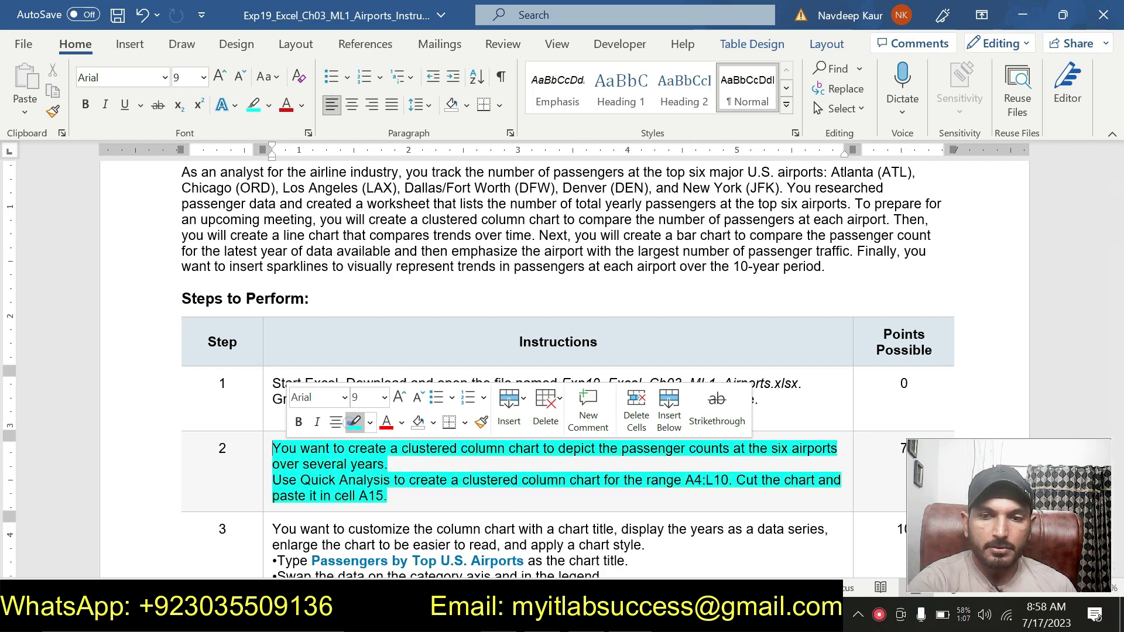
{"action": "left_click", "coordinate": [387, 496]}
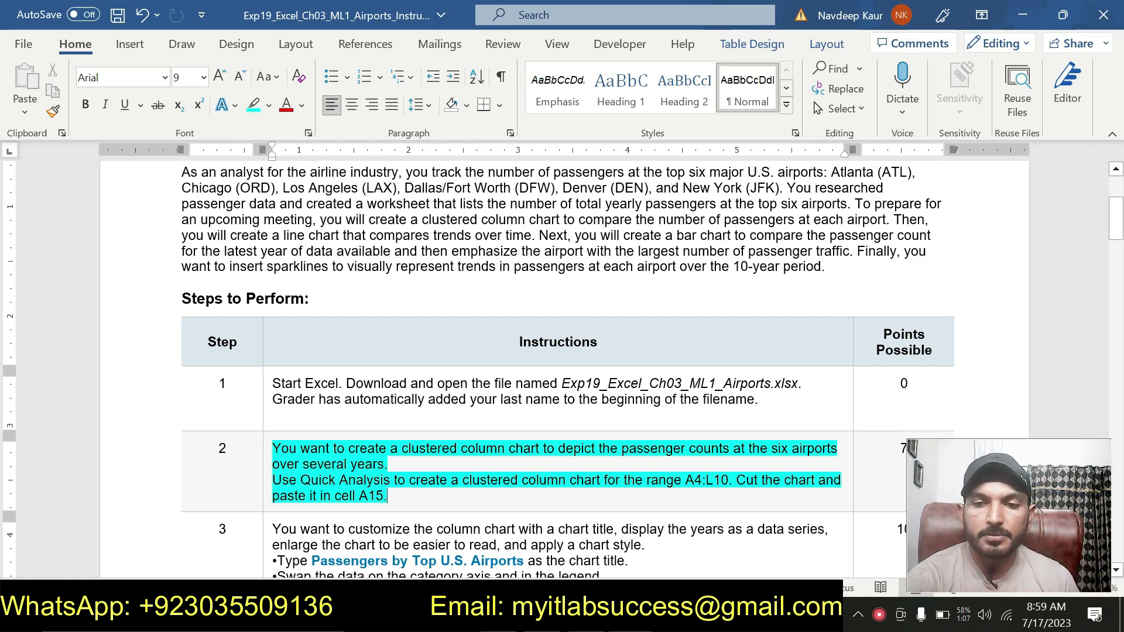
Copy the range reference A4:L10 from the Step 2 instructions and use it to select that range in Excel's Passenger sheet
{"action": "double_click", "coordinate": [686, 481]}
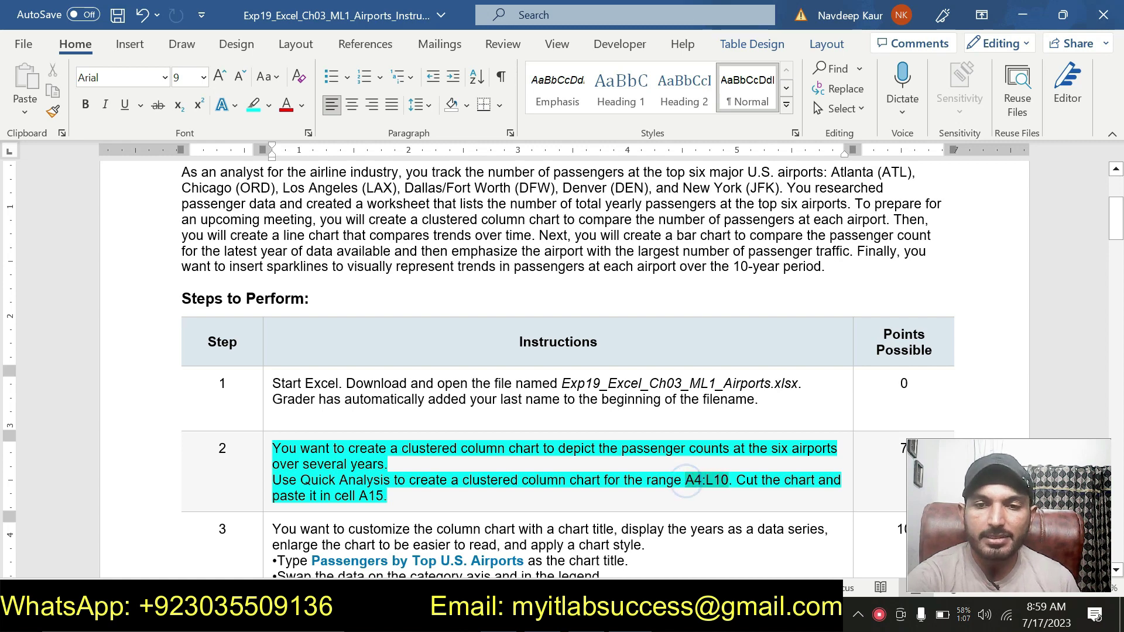
{"action": "key", "text": "ctrl+c"}
{"action": "key", "text": "alt+Tab"}
{"action": "left_click", "coordinate": [52, 160]}
{"action": "key", "text": "ctrl+v"}
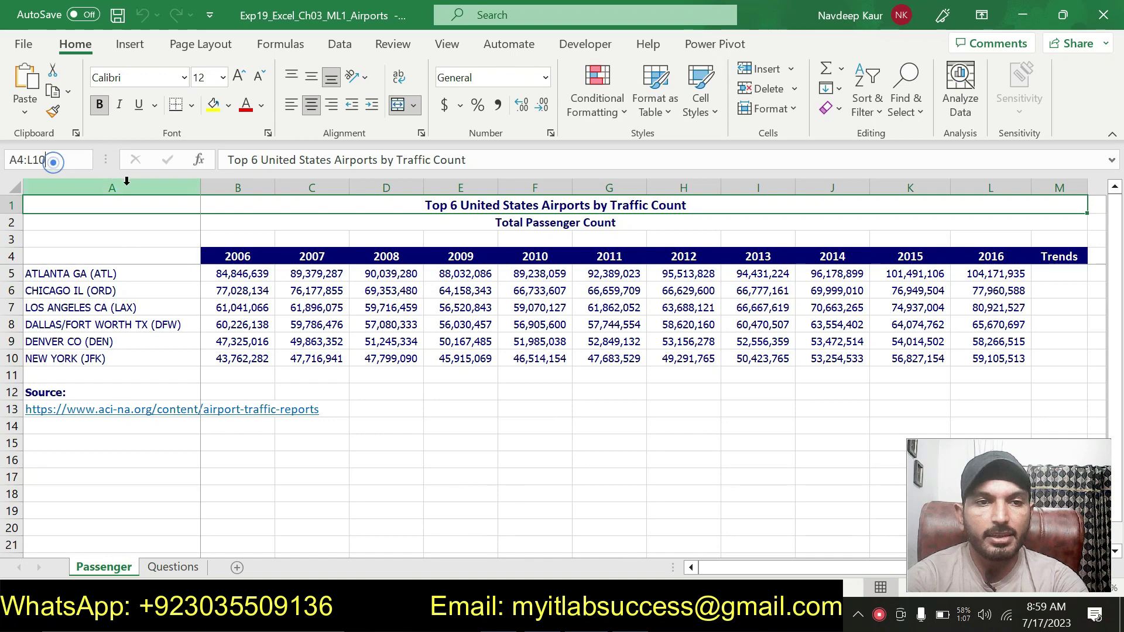
{"action": "key", "text": "Return"}
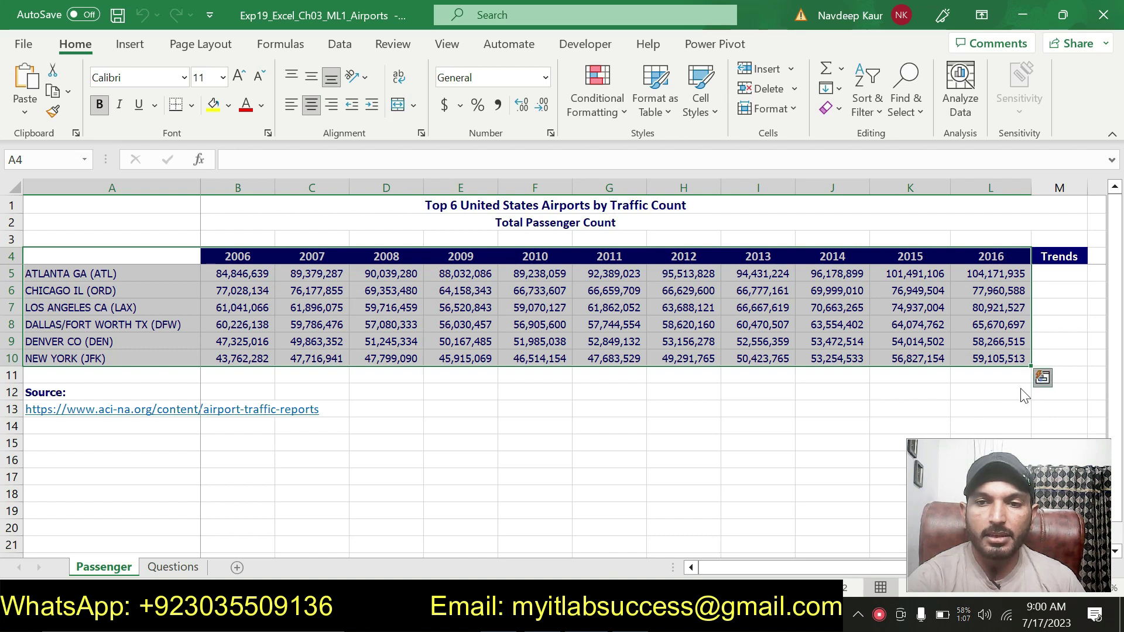
Use Quick Analysis to create a clustered column chart from the selected passenger data
{"action": "left_click", "coordinate": [1042, 378]}
{"action": "left_click", "coordinate": [227, 615]}
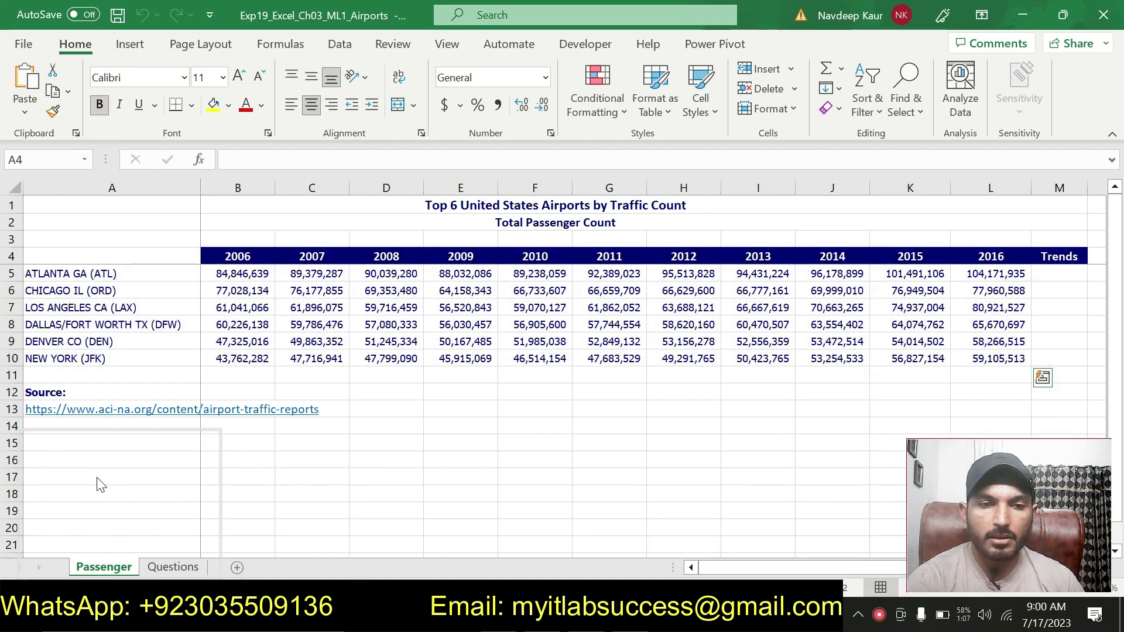
{"action": "left_click", "coordinate": [1043, 379]}
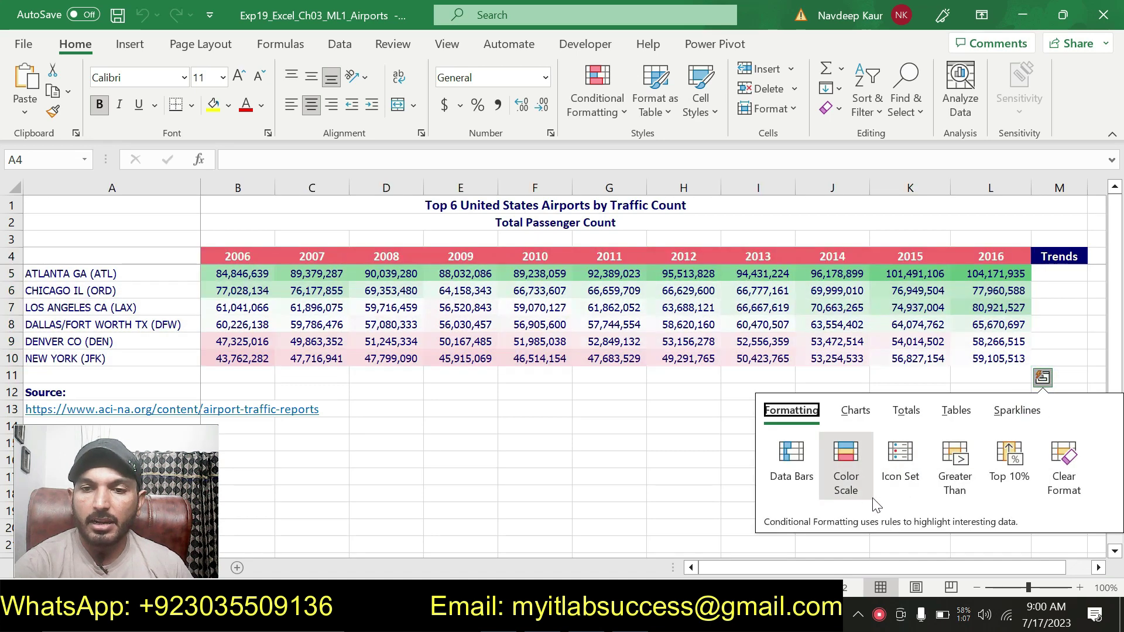
{"action": "left_click", "coordinate": [857, 412]}
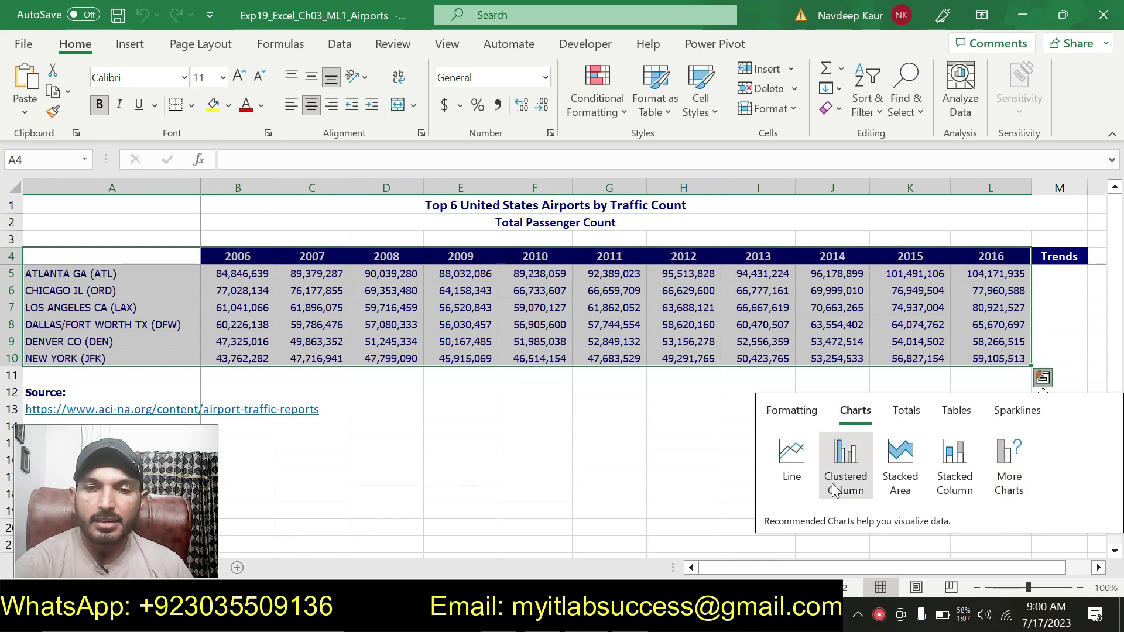
{"action": "left_click", "coordinate": [844, 469]}
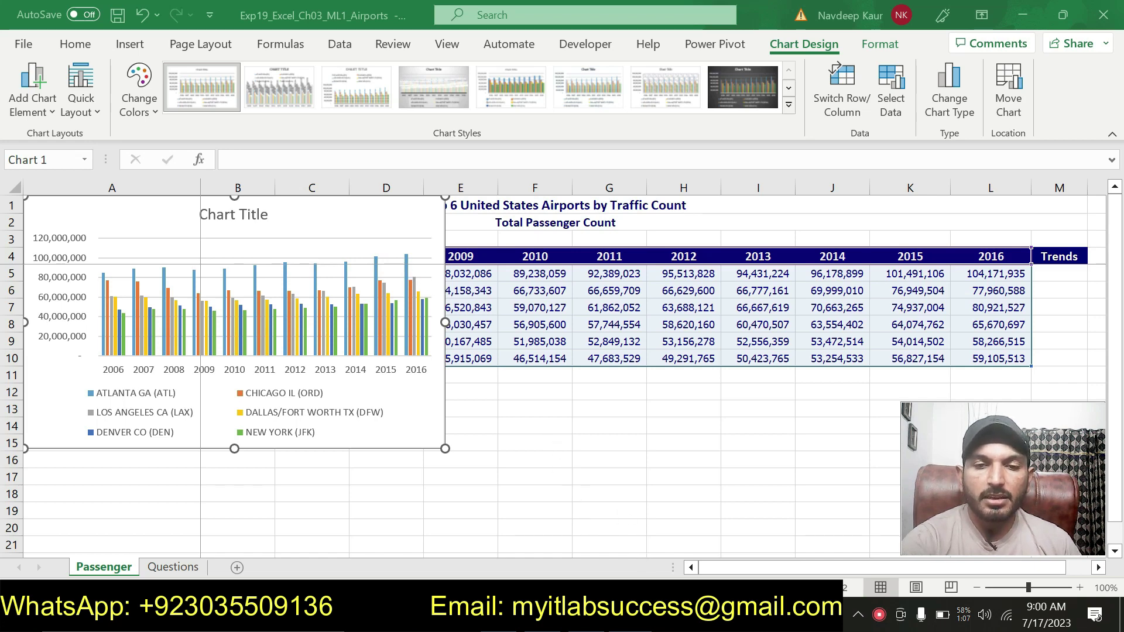
Recheck the Step 2 instructions in Word, cut the clustered column chart in Excel and paste it at cell A15
{"action": "key", "text": "alt+Tab"}
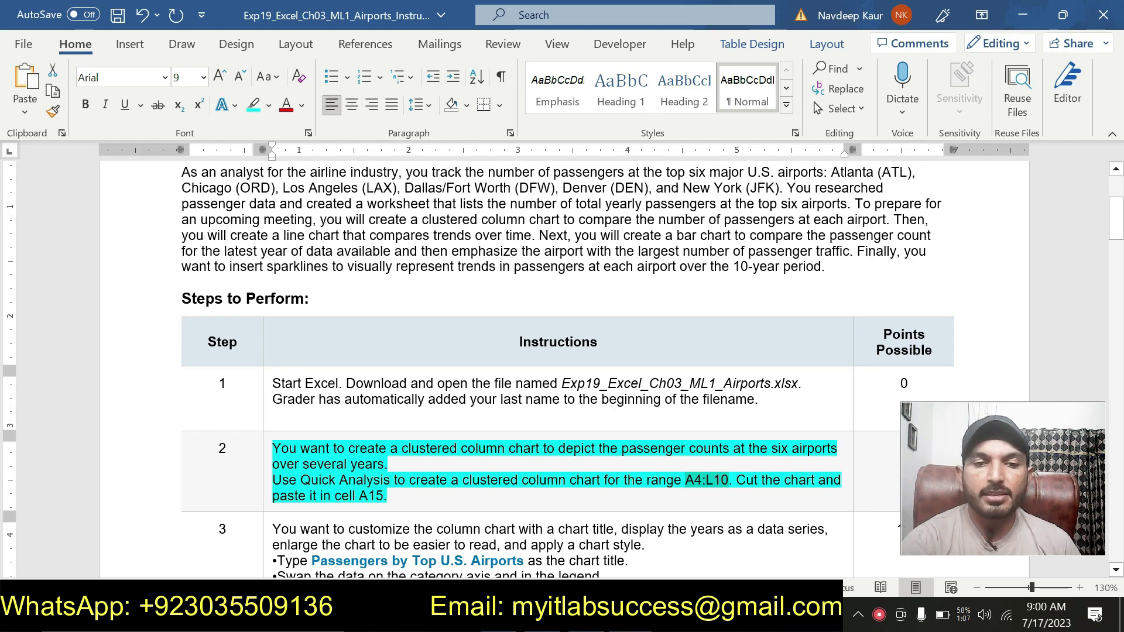
{"action": "key", "text": "alt+Tab"}
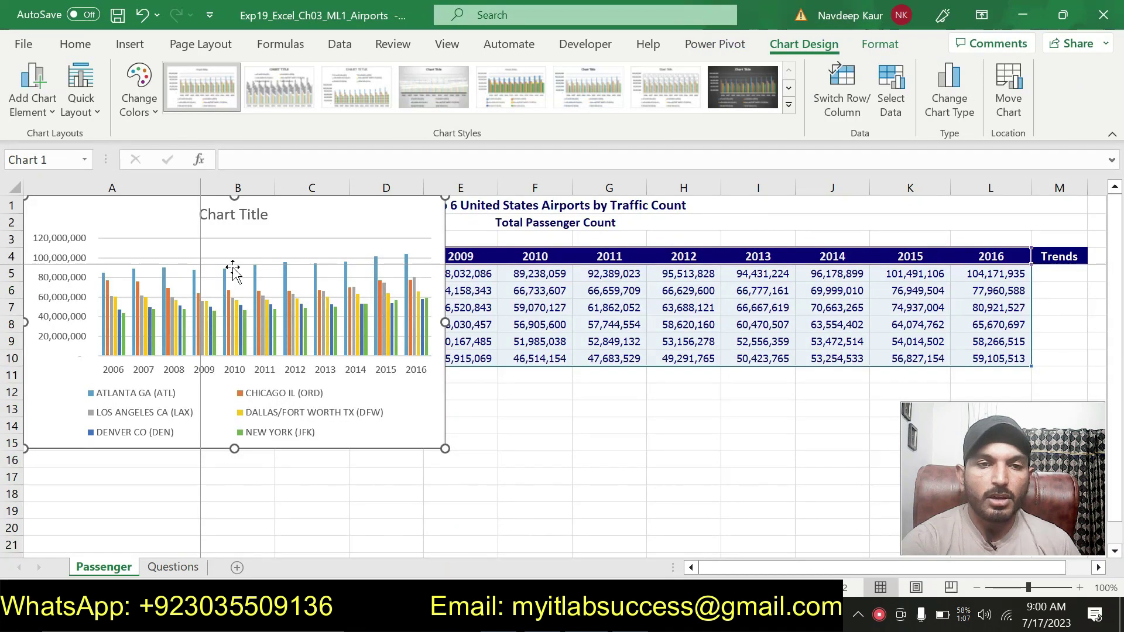
{"action": "right_click", "coordinate": [339, 213]}
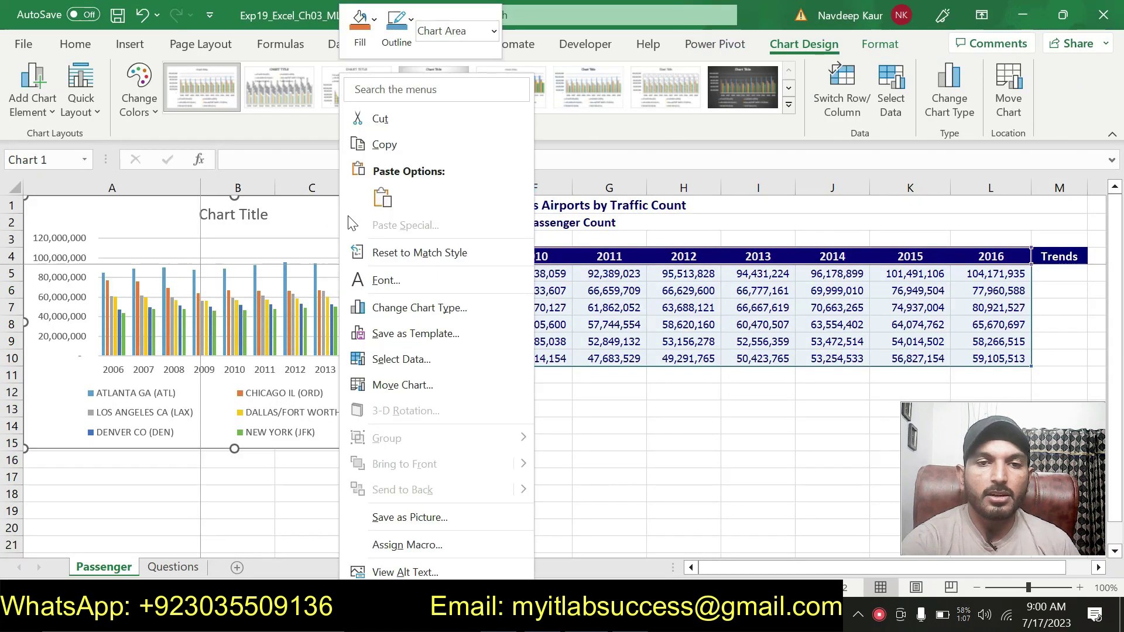
{"action": "left_click", "coordinate": [418, 124]}
{"action": "left_click", "coordinate": [51, 443]}
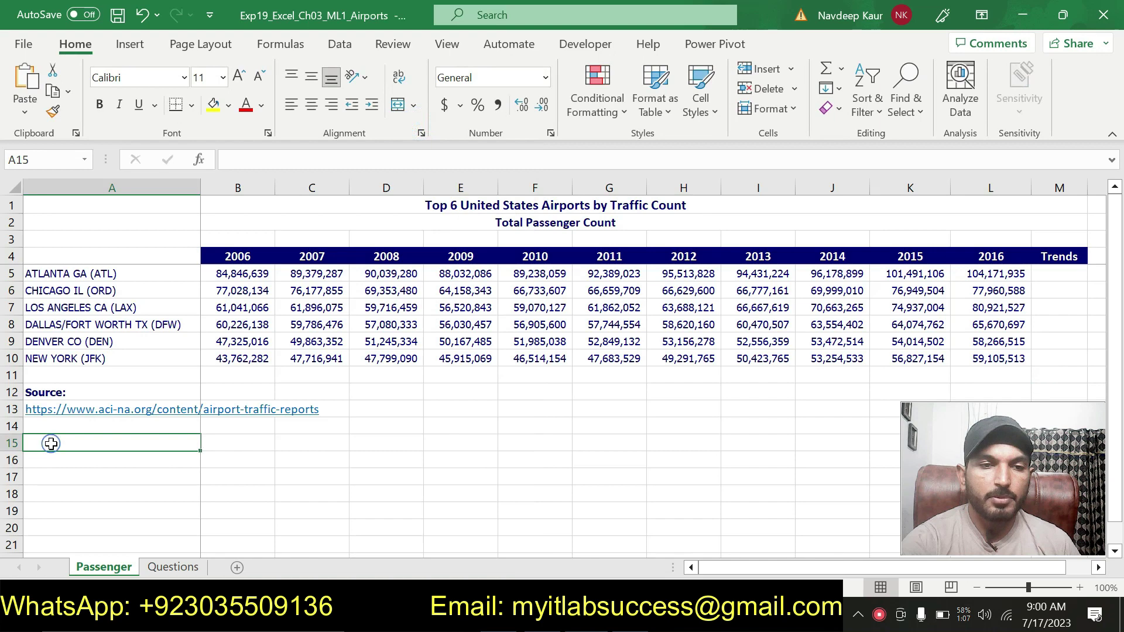
{"action": "left_click", "coordinate": [26, 82]}
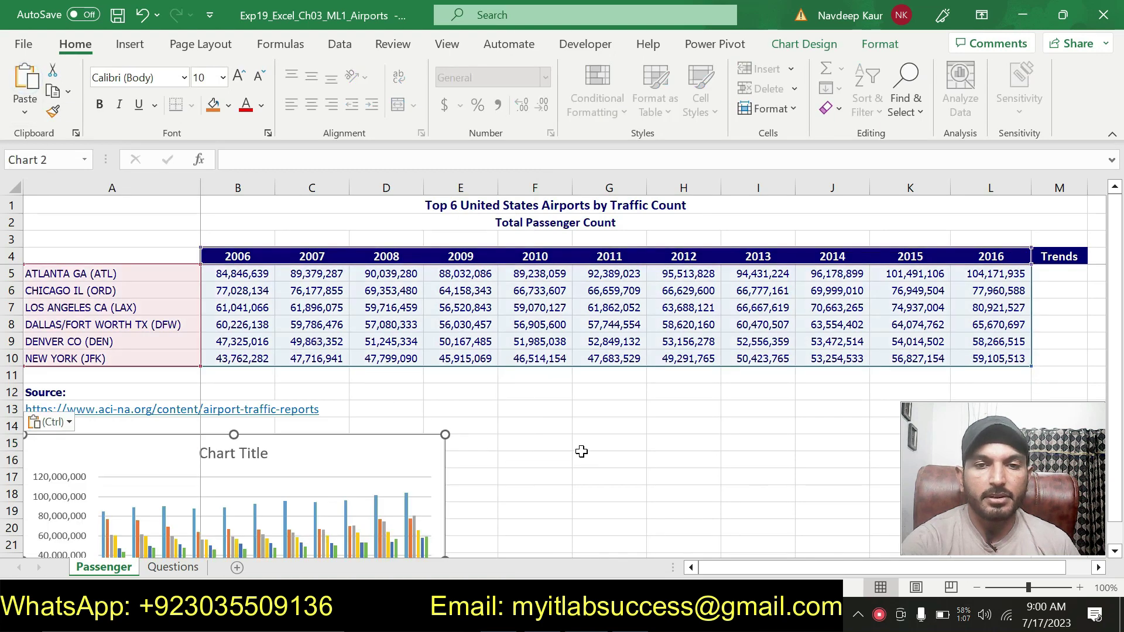
{"action": "left_click", "coordinate": [580, 453]}
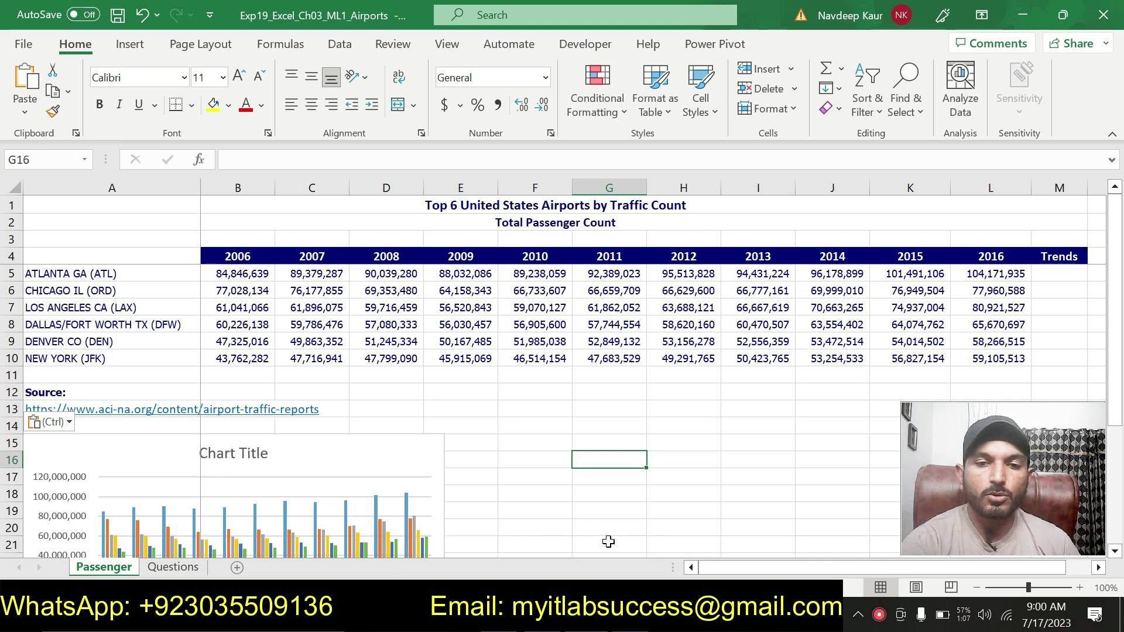
In the Word instructions, remove the highlight from Step 2 and highlight the Step 3 instructions in turquoise
{"action": "key", "text": "alt+Tab"}
{"action": "scroll", "coordinate": [562, 351], "scroll_direction": "down", "scroll_amount": 1}
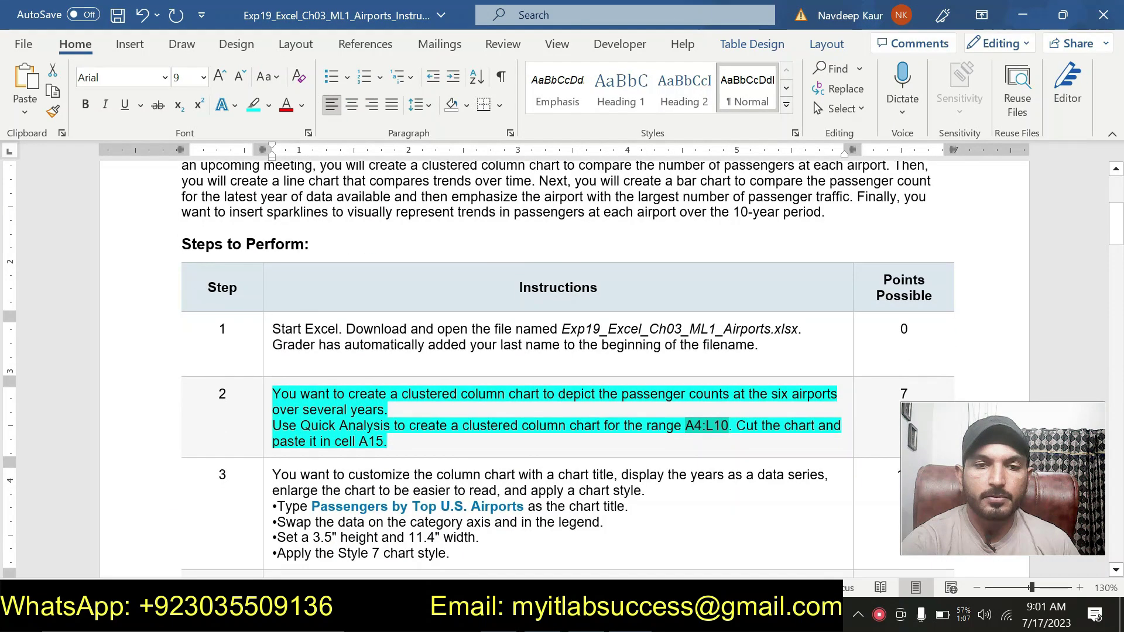
{"action": "left_click_drag", "start_coordinate": [391, 442], "coordinate": [276, 393]}
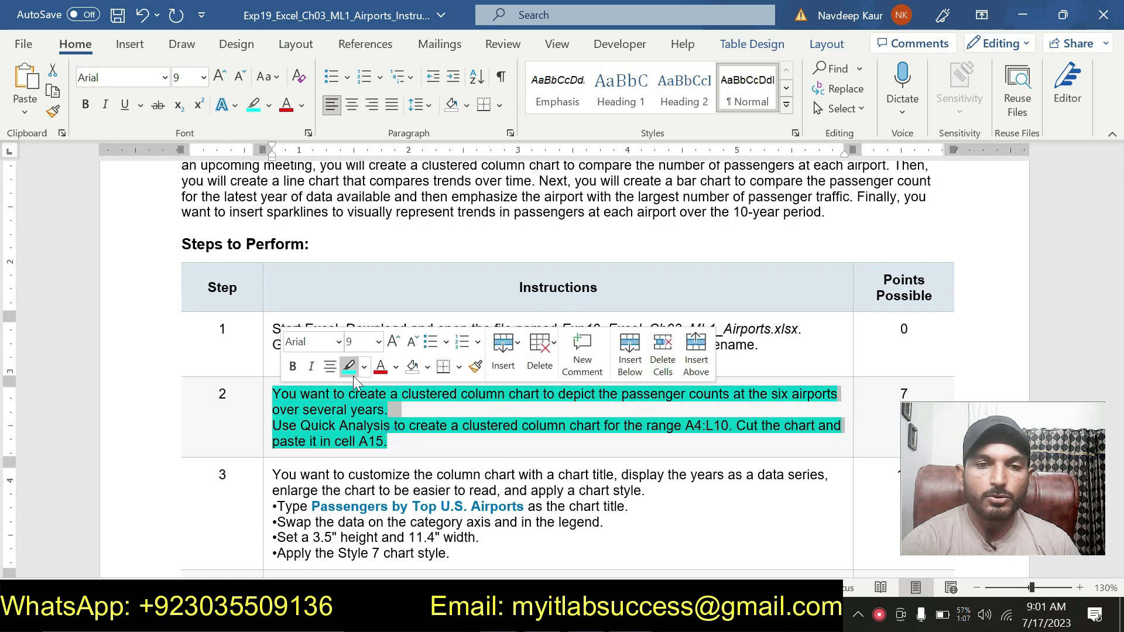
{"action": "left_click", "coordinate": [349, 366]}
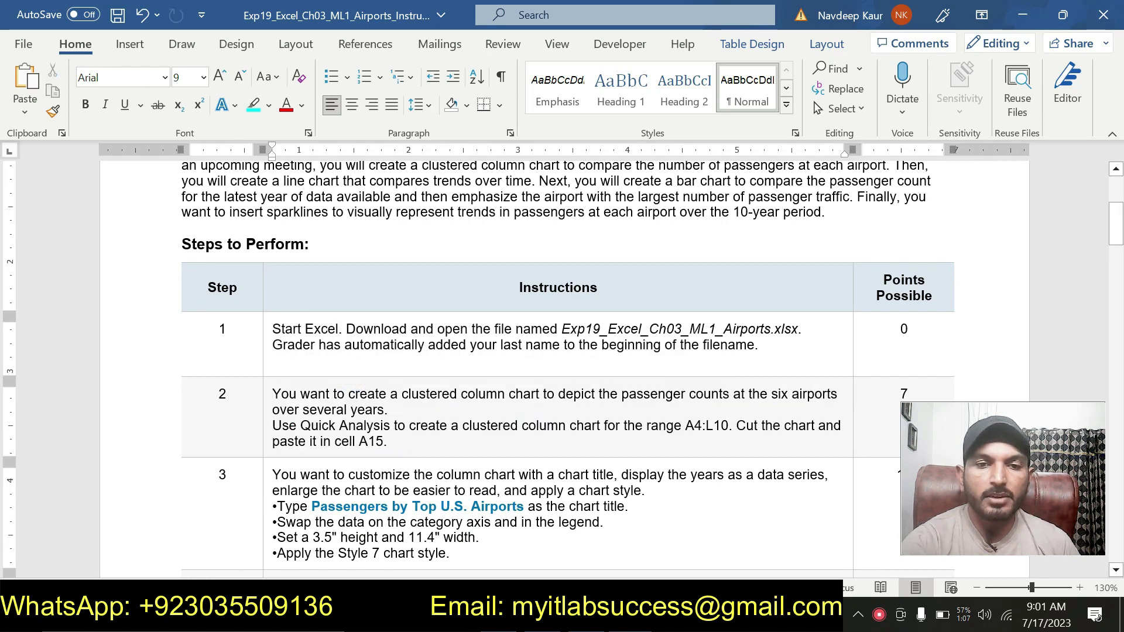
{"action": "scroll", "coordinate": [410, 454], "scroll_direction": "down", "scroll_amount": 1}
{"action": "left_click_drag", "start_coordinate": [273, 452], "coordinate": [273, 420]}
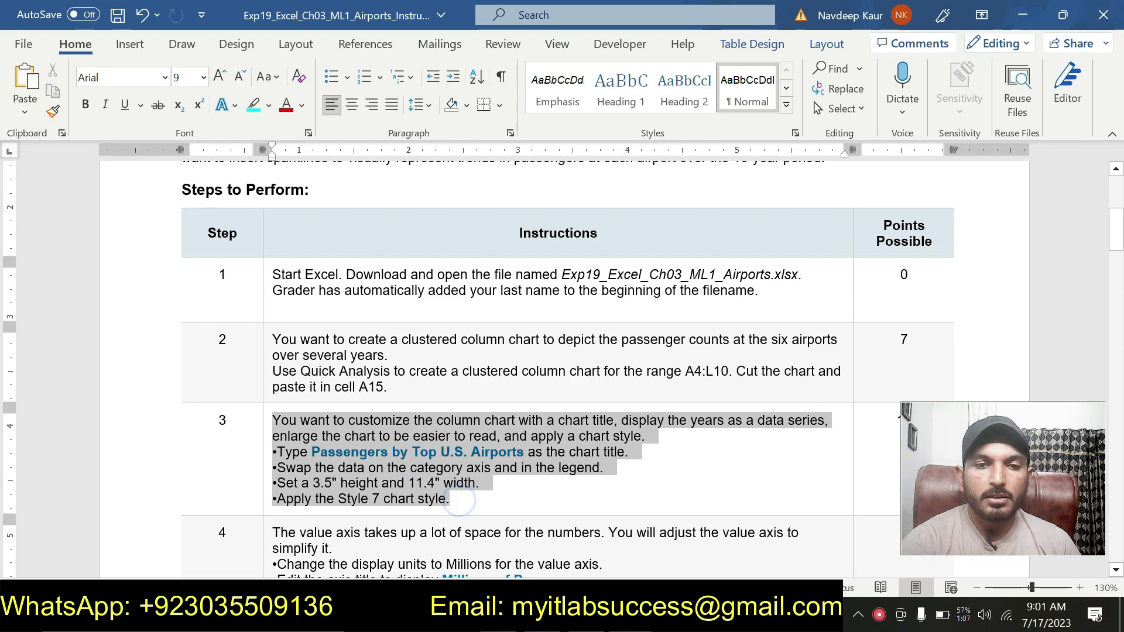
{"action": "left_click", "coordinate": [352, 391]}
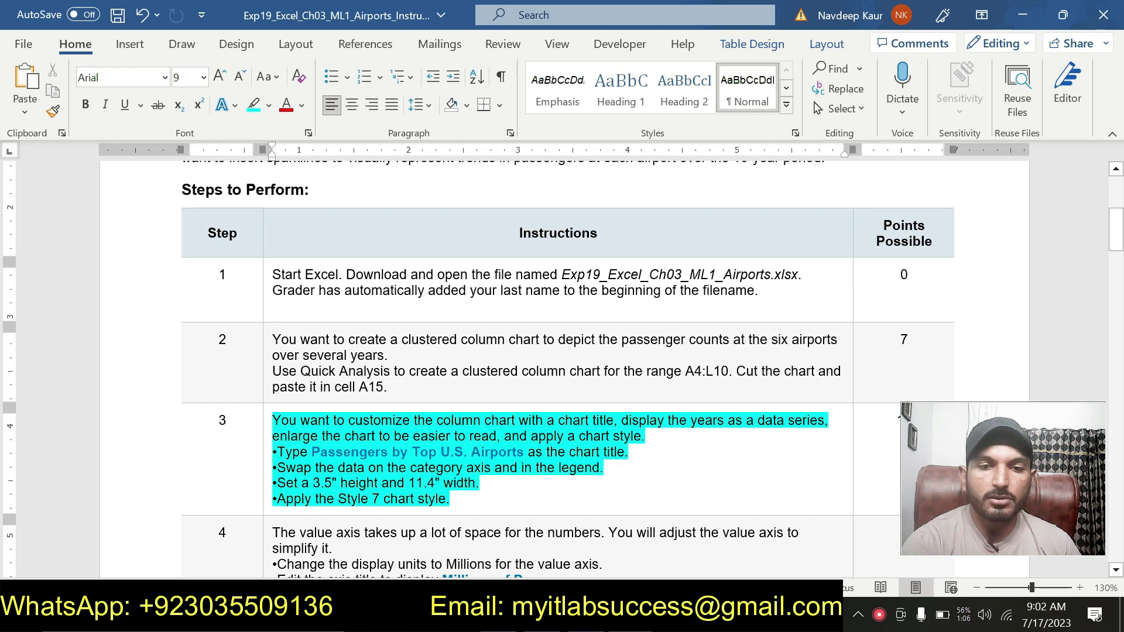
Switch to Excel and erase the placeholder text in the clustered column chart's title
{"action": "left_click", "coordinate": [538, 615]}
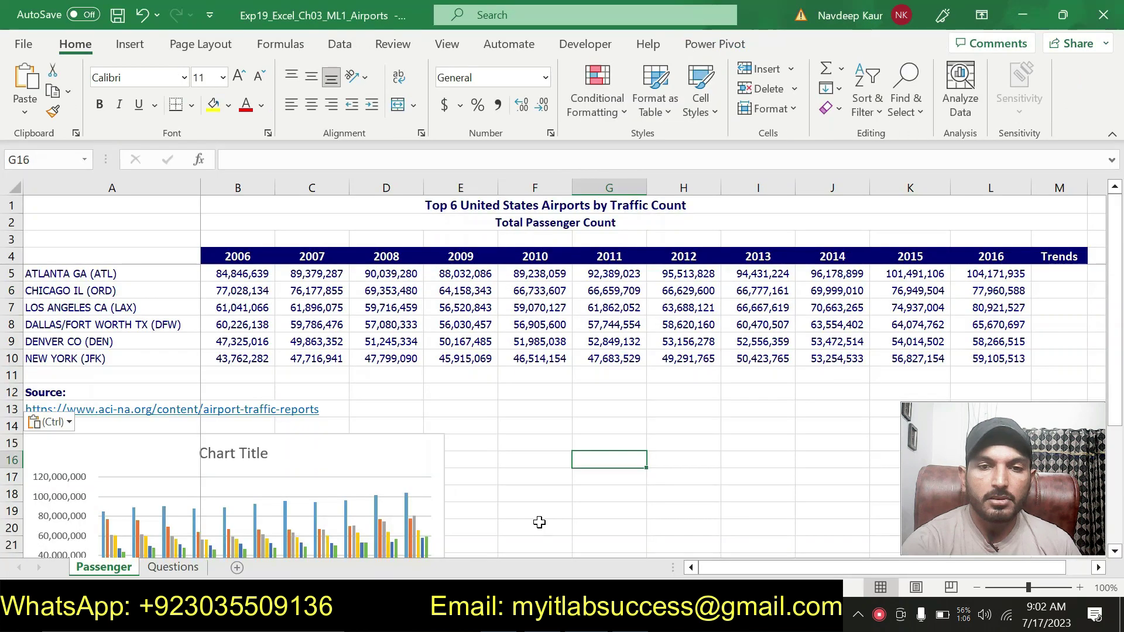
{"action": "left_click", "coordinate": [247, 452]}
{"action": "left_click", "coordinate": [264, 452]}
{"action": "left_click", "coordinate": [268, 454]}
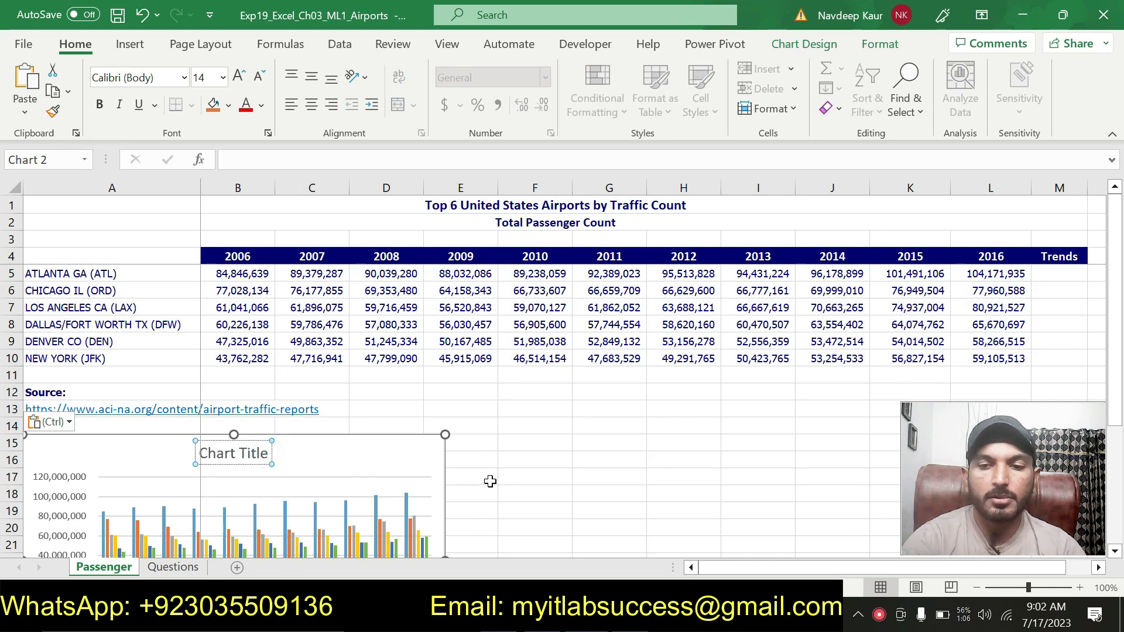
{"action": "key", "text": "BackSpace"}
{"action": "key", "text": "BackSpace"}
{"action": "key", "text": "BackSpace"}
{"action": "key", "text": "BackSpace"}
{"action": "key", "text": "BackSpace"}
{"action": "key", "text": "BackSpace"}
{"action": "key", "text": "BackSpace"}
{"action": "key", "text": "BackSpace"}
{"action": "key", "text": "BackSpace"}
{"action": "key", "text": "BackSpace"}
{"action": "key", "text": "BackSpace"}
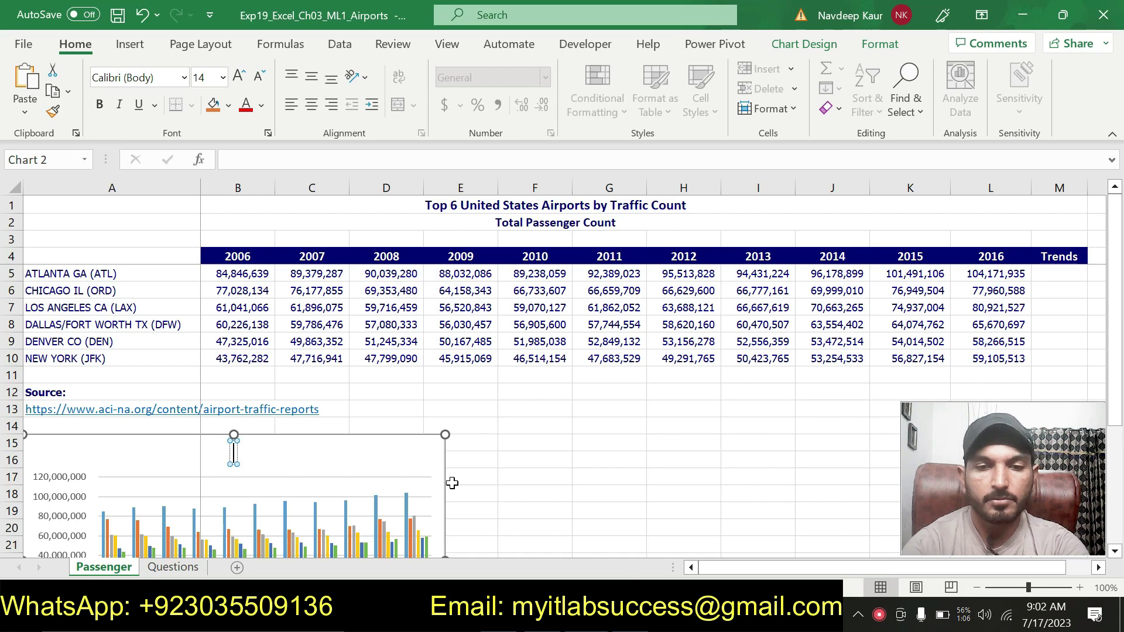
Check the title wording in the Word instructions and enter "Passangers by the Top U.S. Airports" as the Excel chart title
{"action": "key", "text": "alt+Tab"}
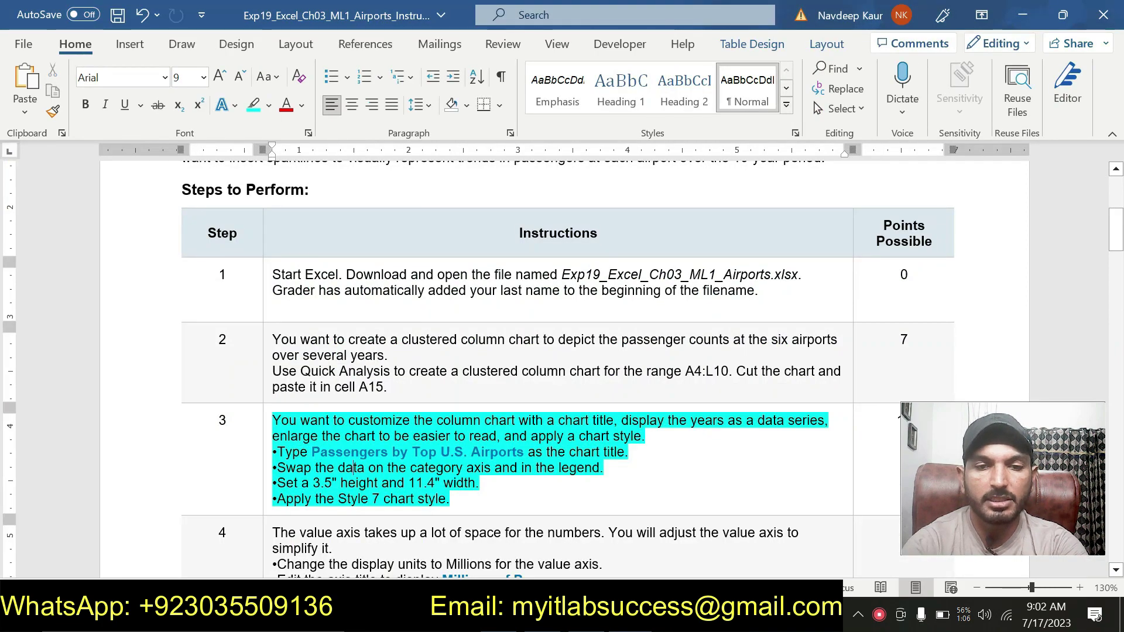
{"action": "key", "text": "alt+Tab"}
{"action": "type", "text": "Passangers by"}
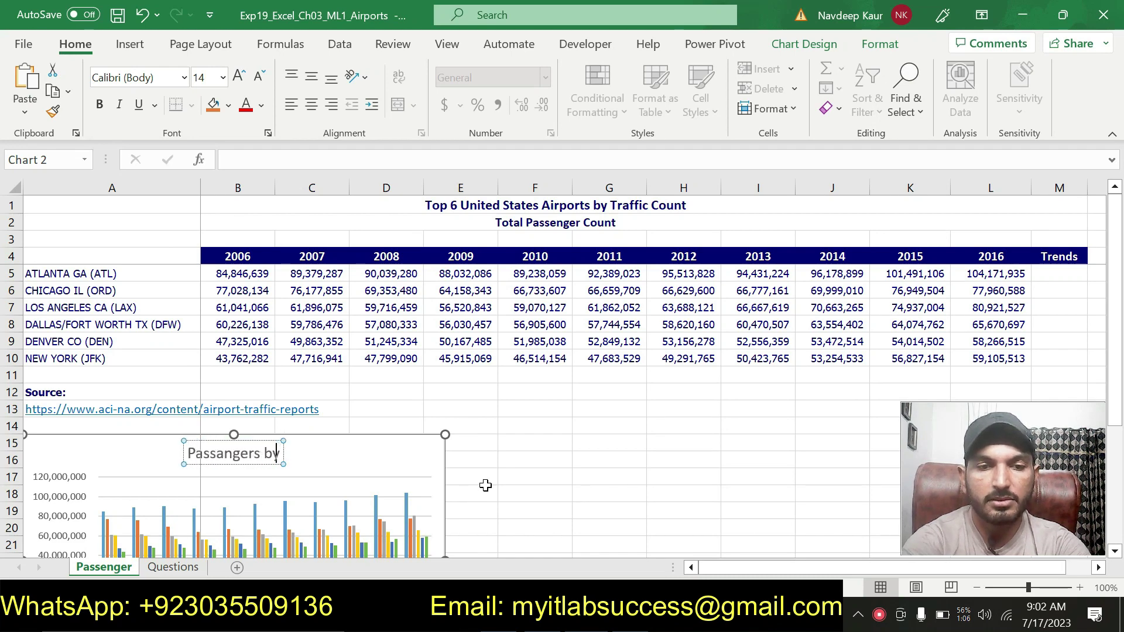
{"action": "type", "text": " the"}
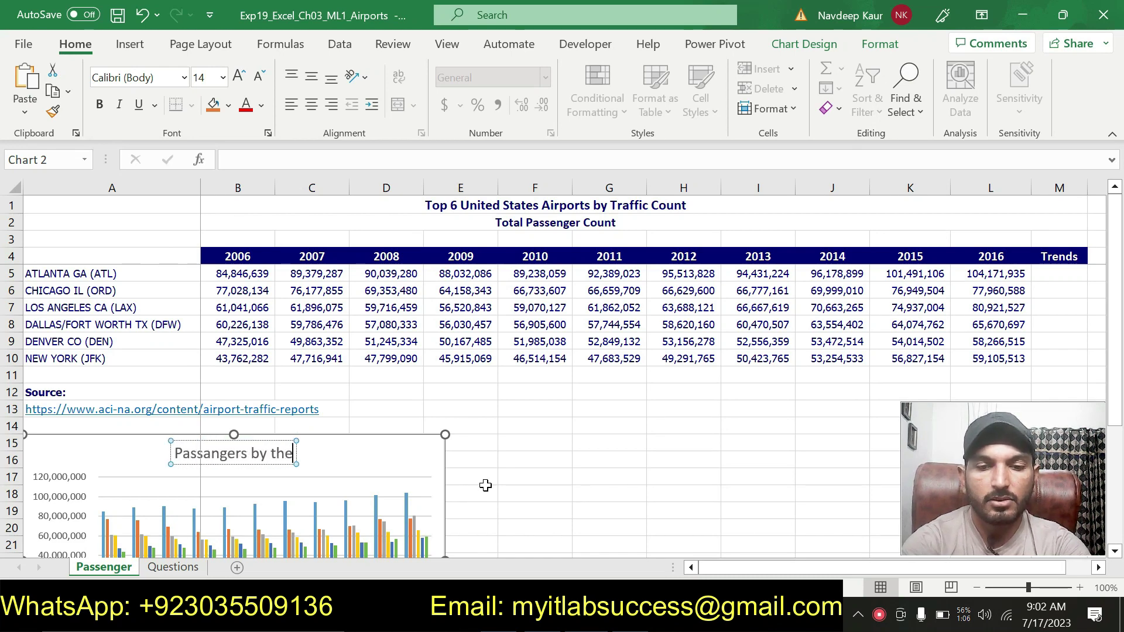
{"action": "type", "text": "Top"}
{"action": "key", "text": "BackSpace"}
{"action": "key", "text": "BackSpace"}
{"action": "key", "text": "BackSpace"}
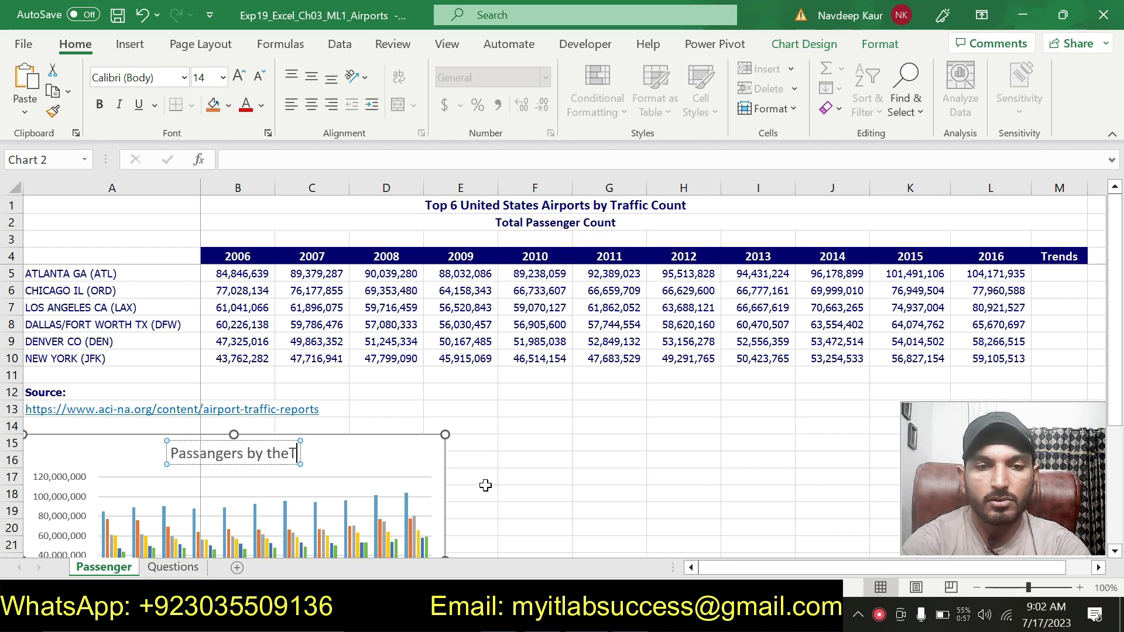
{"action": "type", "text": "to"}
{"action": "key", "text": "BackSpace"}
{"action": "key", "text": "BackSpace"}
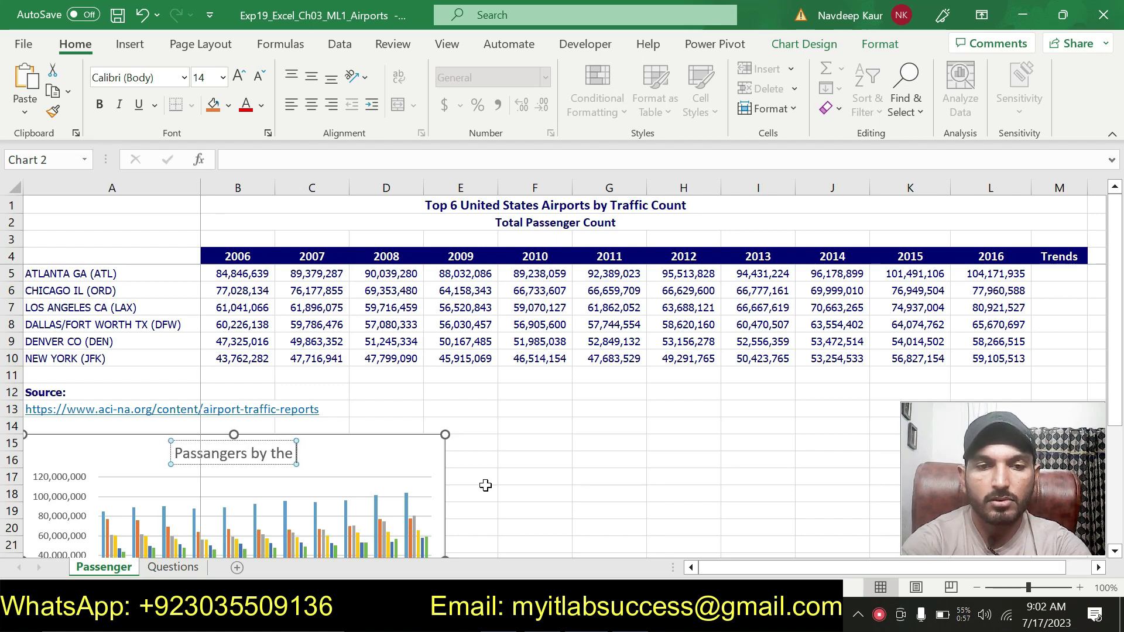
{"action": "type", "text": "Top U.S. a"}
{"action": "key", "text": "BackSpace"}
{"action": "type", "text": "A"}
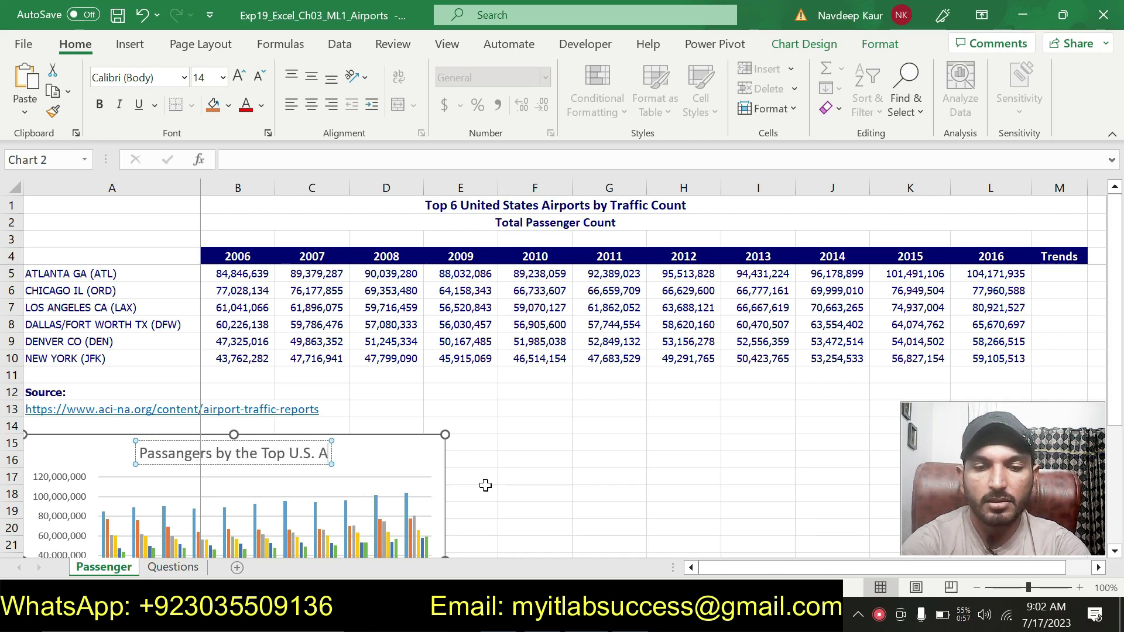
{"action": "type", "text": "irp"}
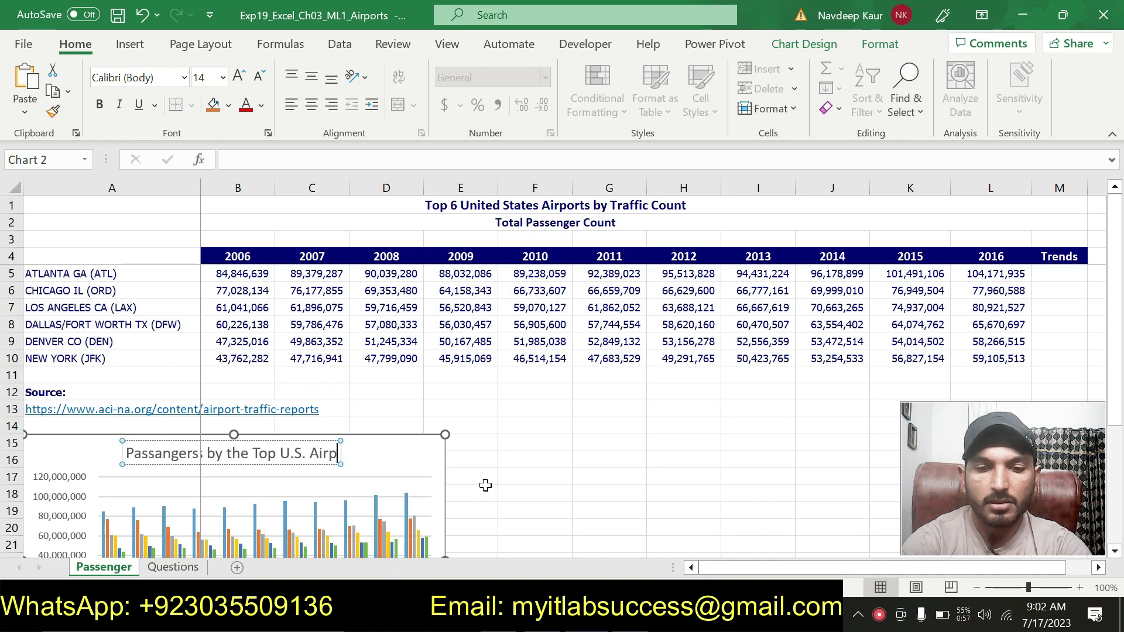
{"action": "type", "text": "orts"}
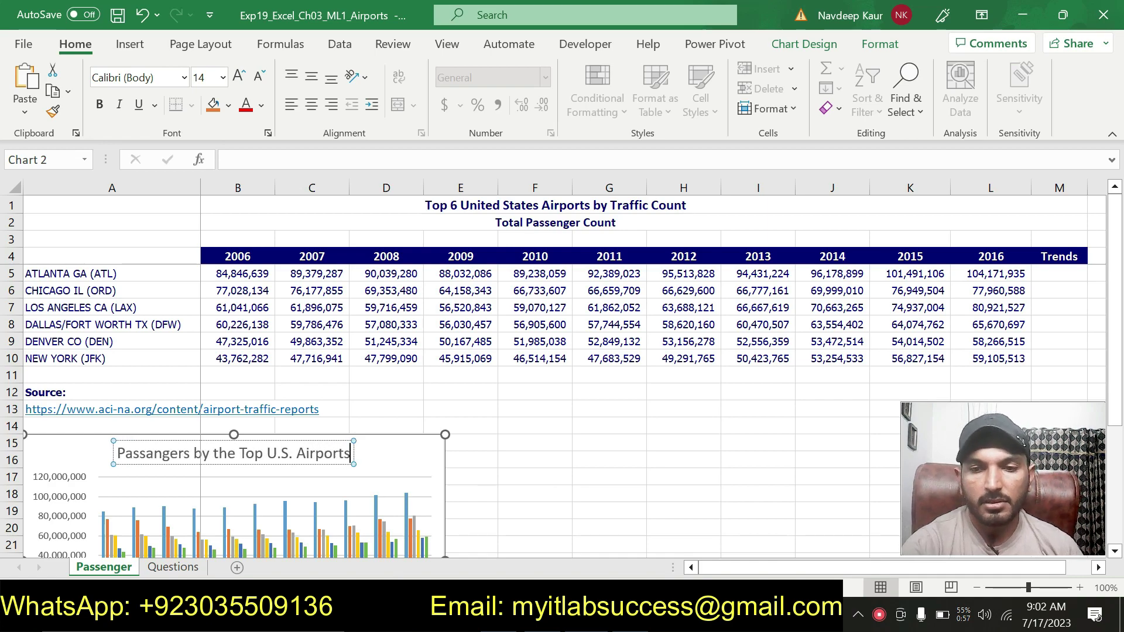
Compare the title with the Word instructions and delete "the" in Excel, making it "Passangers by Top U.S. Airports"
{"action": "key", "text": "alt+Tab"}
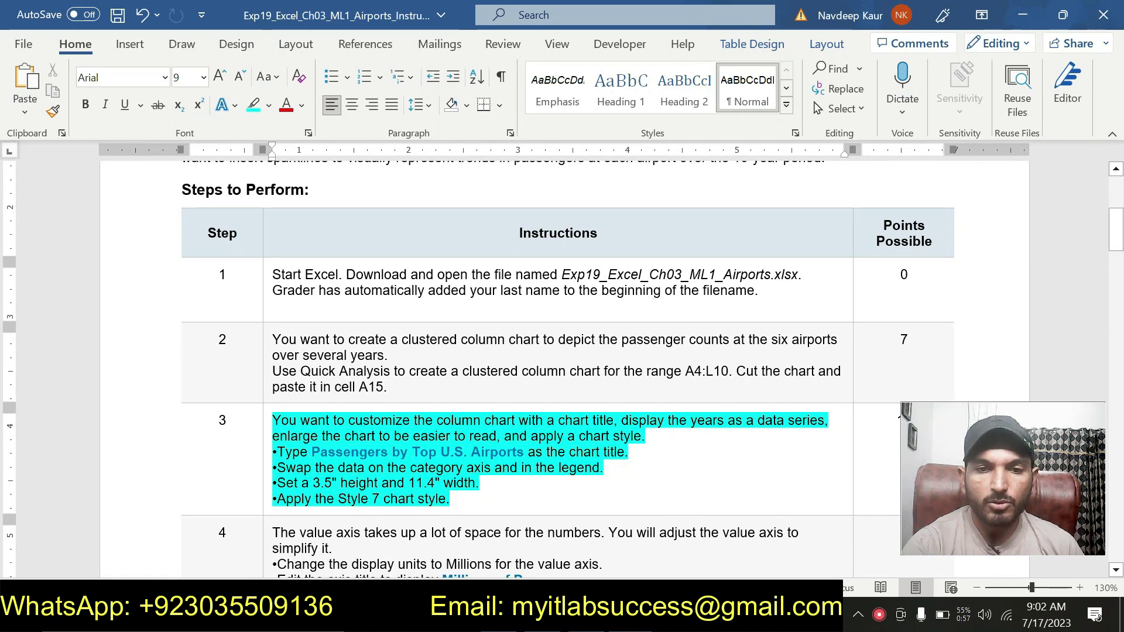
{"action": "key", "text": "alt+Tab"}
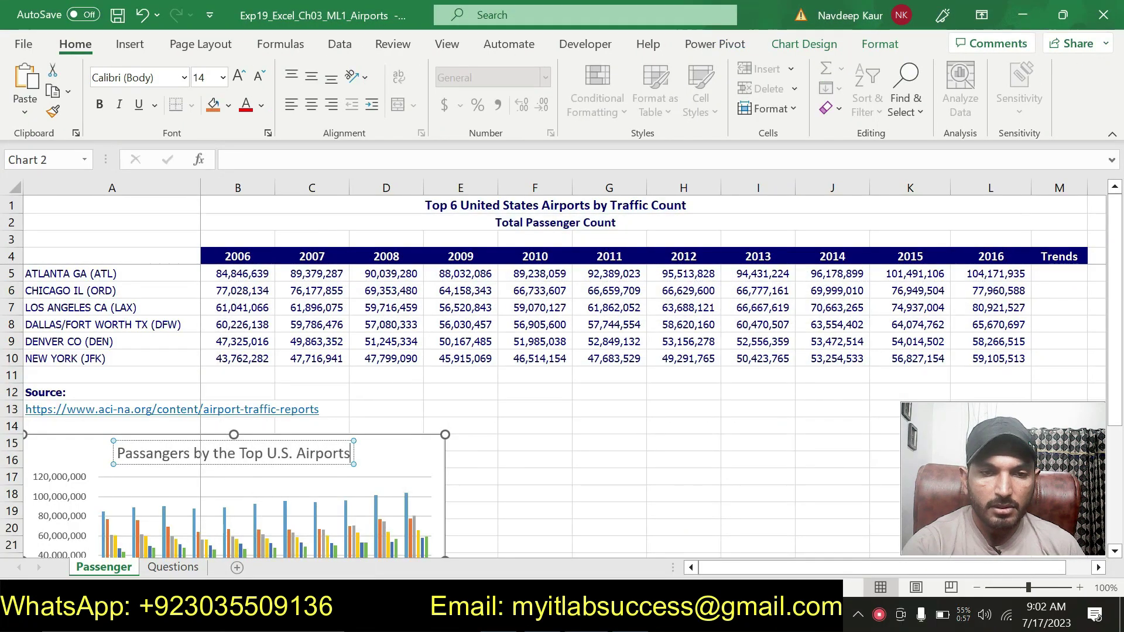
{"action": "left_click", "coordinate": [236, 458]}
{"action": "key", "text": "BackSpace"}
{"action": "key", "text": "BackSpace"}
{"action": "key", "text": "BackSpace"}
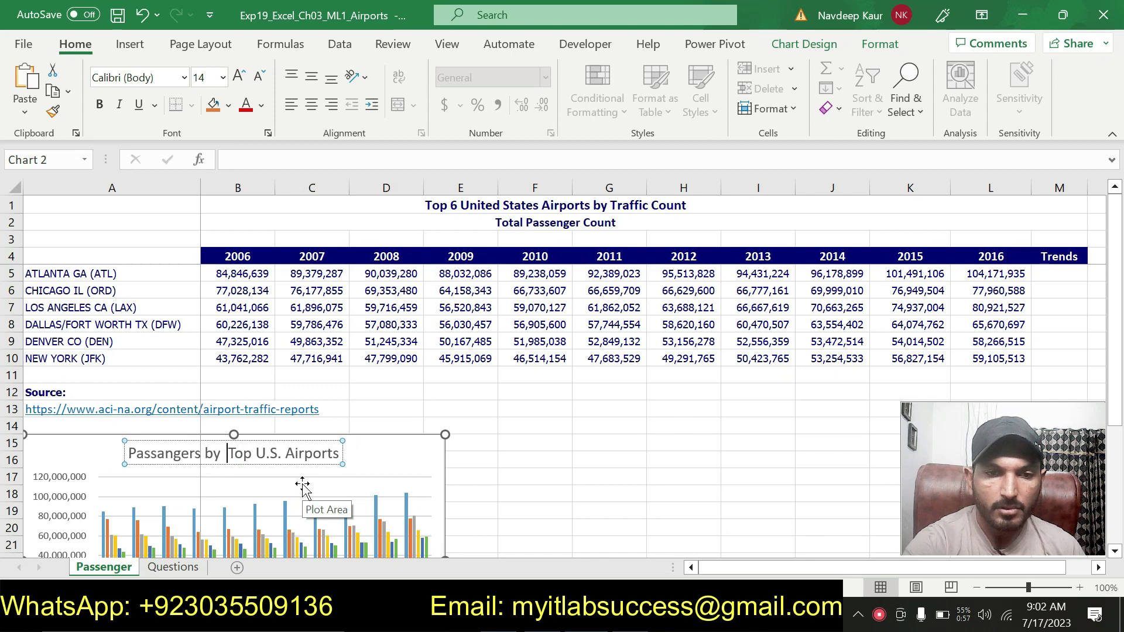
{"action": "key", "text": "BackSpace"}
{"action": "key", "text": "BackSpace"}
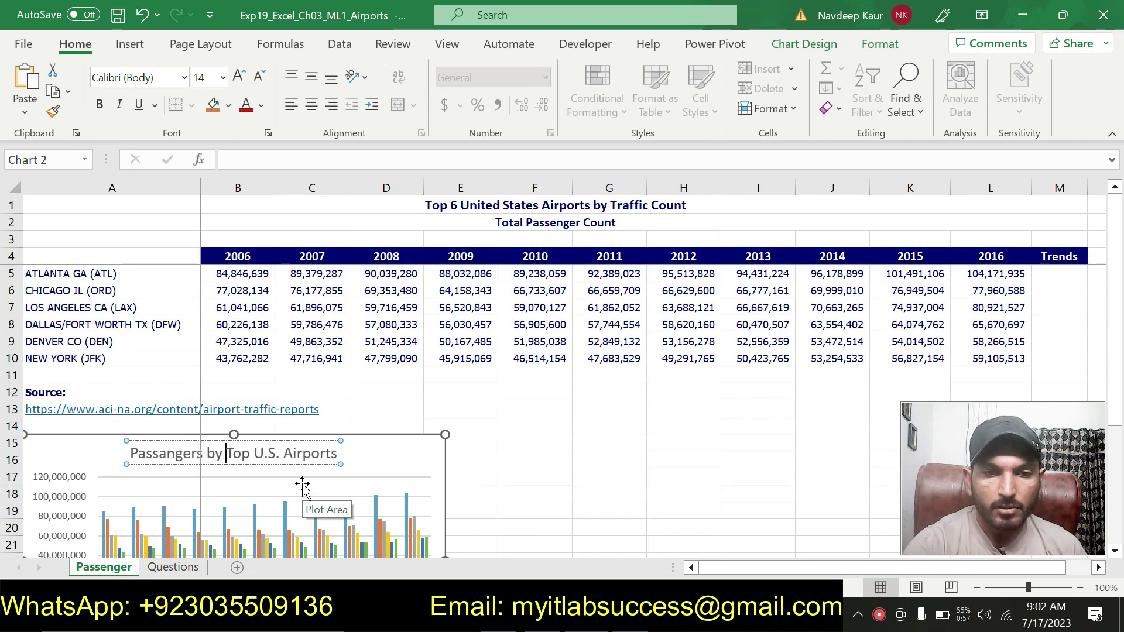
{"action": "left_click", "coordinate": [376, 448]}
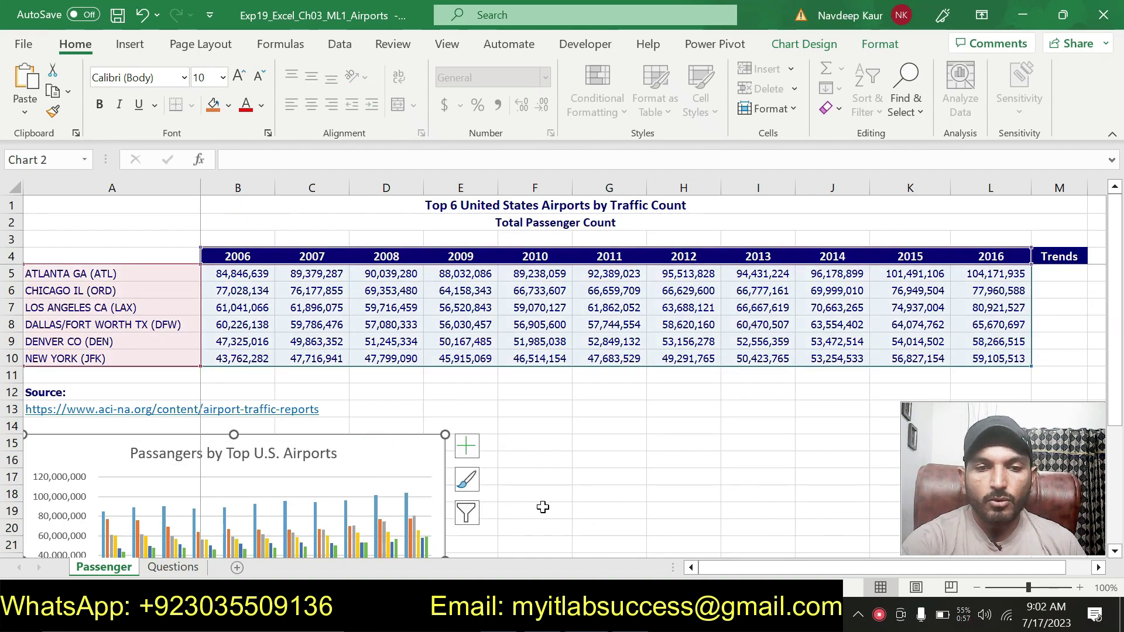
Examine the chart's data source series and category labels in Excel and recheck the Step 3 instructions in Word
{"action": "key", "text": "alt+Tab"}
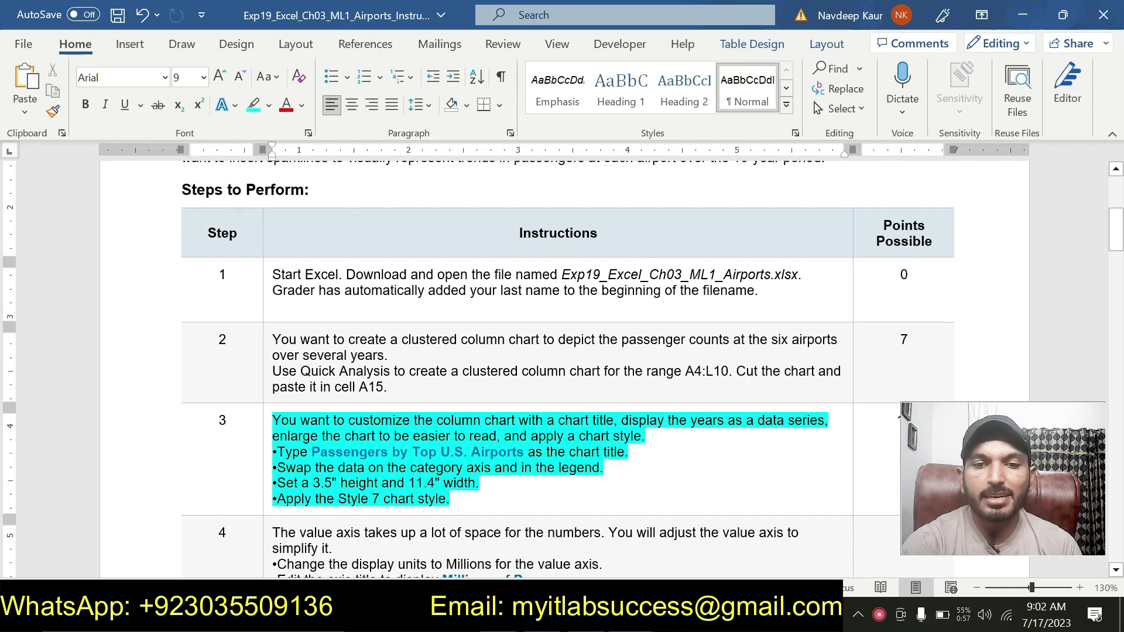
{"action": "key", "text": "alt+Tab"}
{"action": "left_click", "coordinate": [405, 449]}
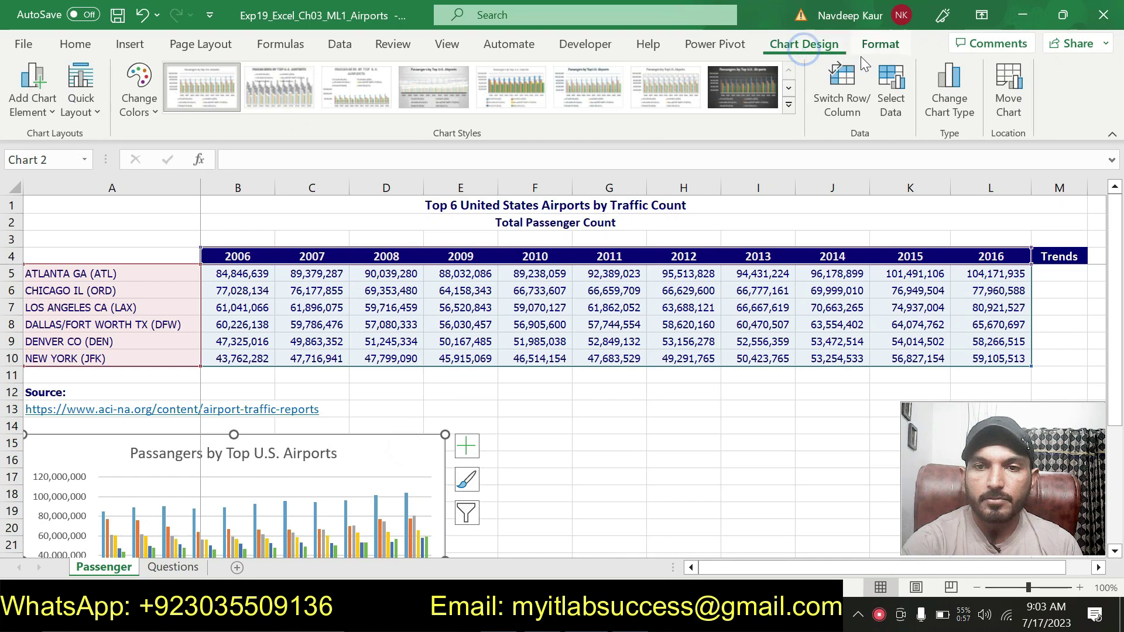
{"action": "left_click", "coordinate": [891, 88]}
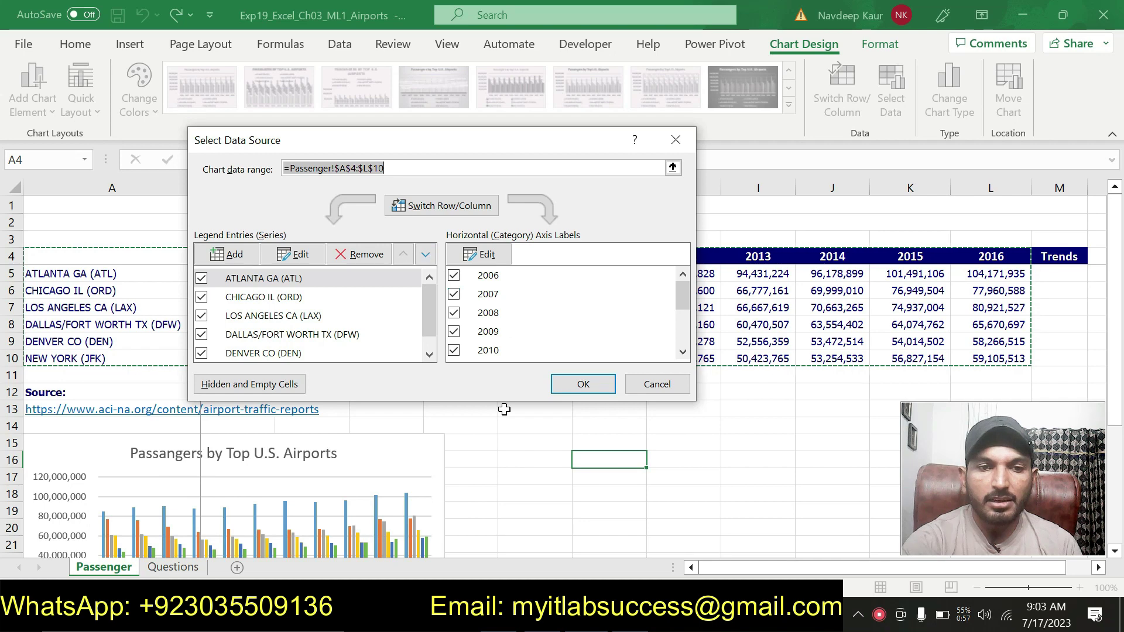
{"action": "scroll", "coordinate": [486, 511], "scroll_direction": "down", "scroll_amount": 3}
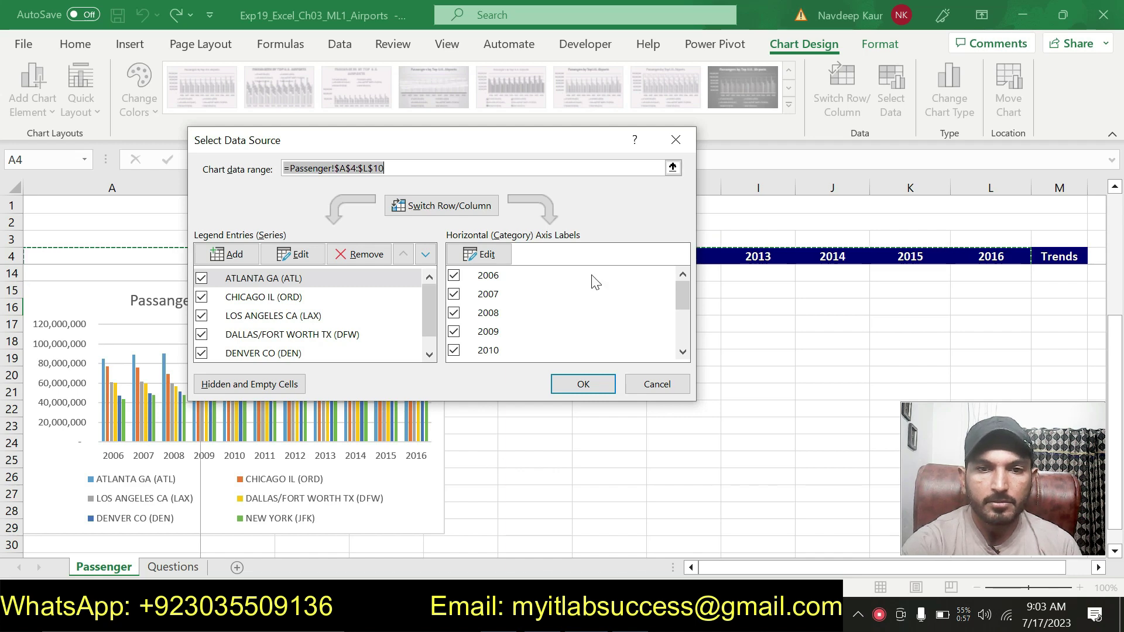
{"action": "left_click", "coordinate": [583, 383]}
{"action": "key", "text": "alt+Tab"}
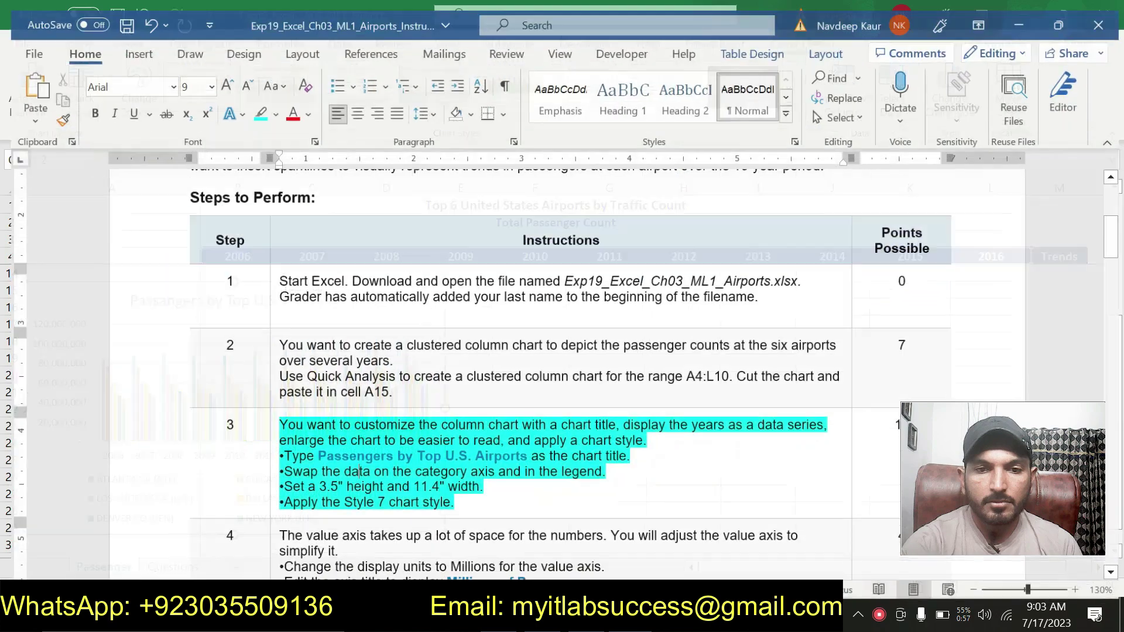
{"action": "type", "text": "]]"}
{"action": "key", "text": "alt+Tab"}
Switch the chart's rows and columns so the airports form the category axis and the years form the legend
{"action": "left_click", "coordinate": [331, 303]}
{"action": "left_click", "coordinate": [419, 324]}
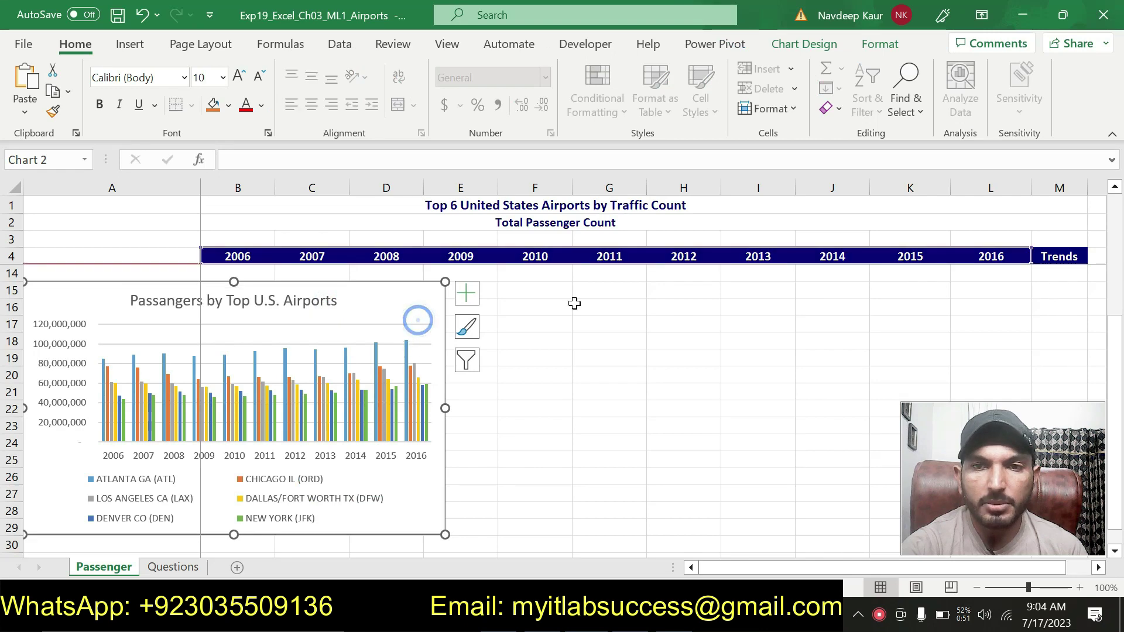
{"action": "left_click", "coordinate": [408, 306]}
{"action": "left_click", "coordinate": [818, 45]}
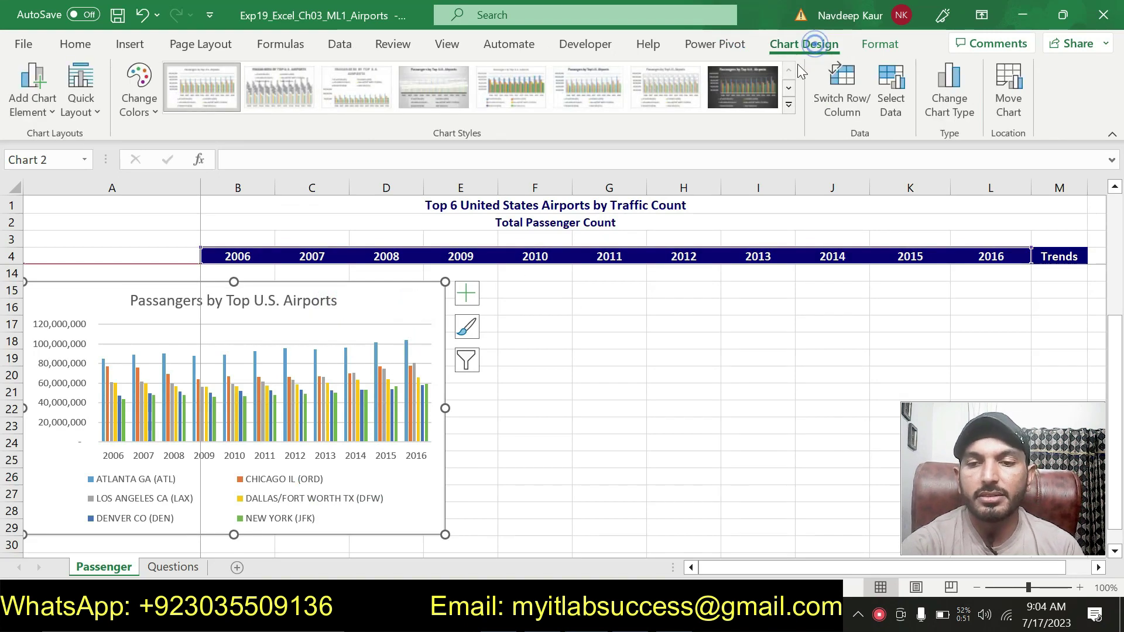
{"action": "left_click", "coordinate": [859, 83]}
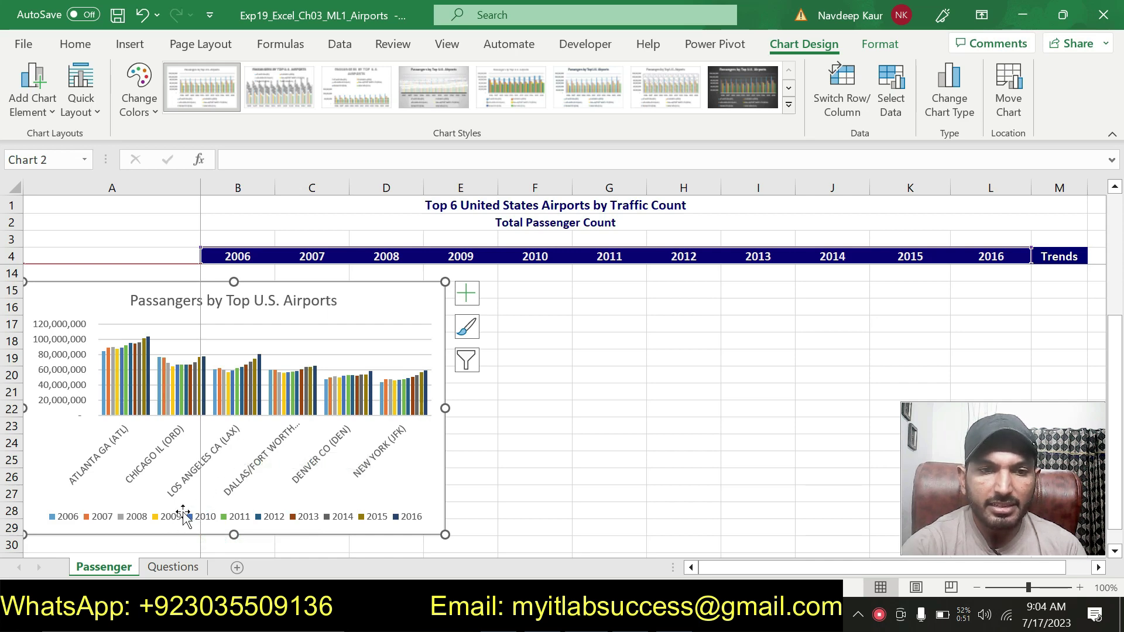
{"action": "left_click", "coordinate": [825, 105]}
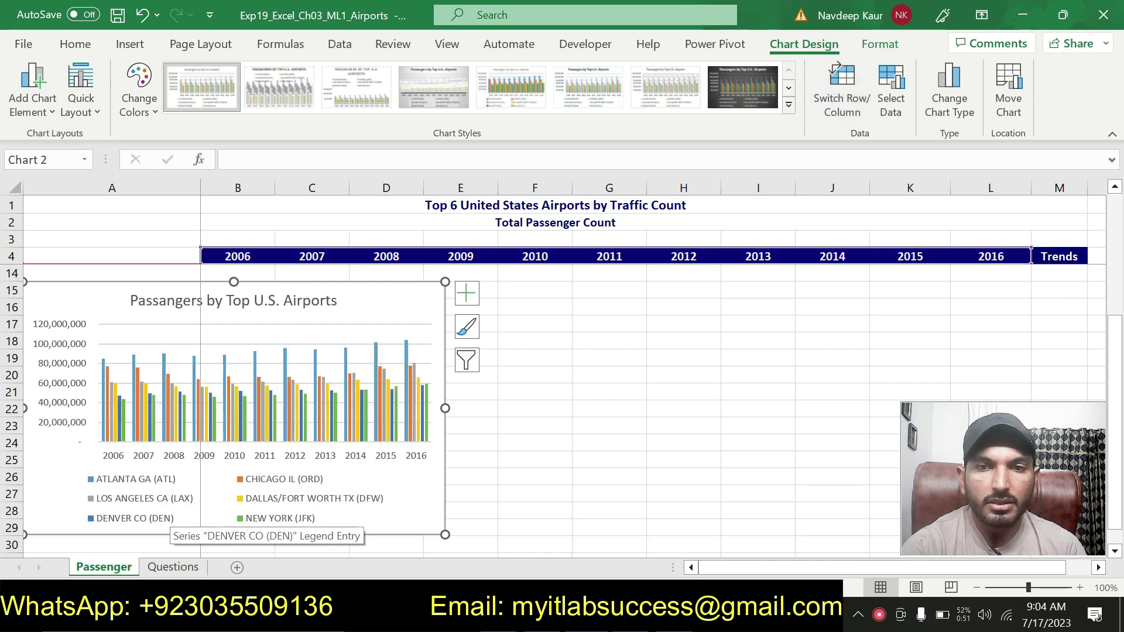
{"action": "left_click", "coordinate": [836, 97]}
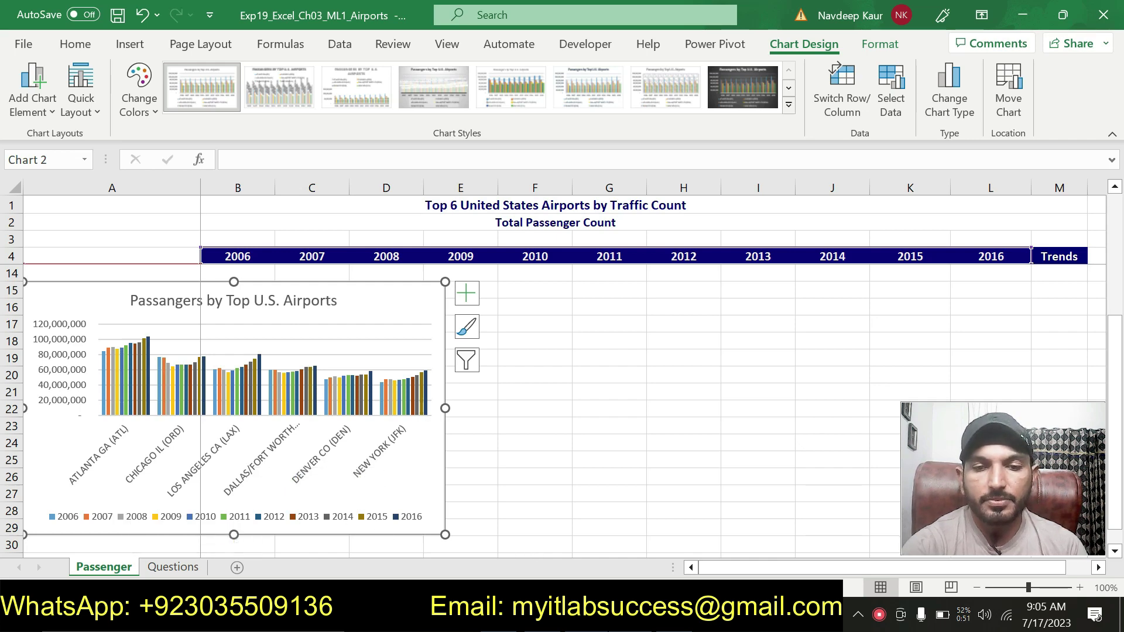
Review the Step 3 size requirements in Word and set the Excel chart's height to 3.4"
{"action": "key", "text": "alt+Tab"}
{"action": "scroll", "coordinate": [562, 363], "scroll_direction": "down", "scroll_amount": 3}
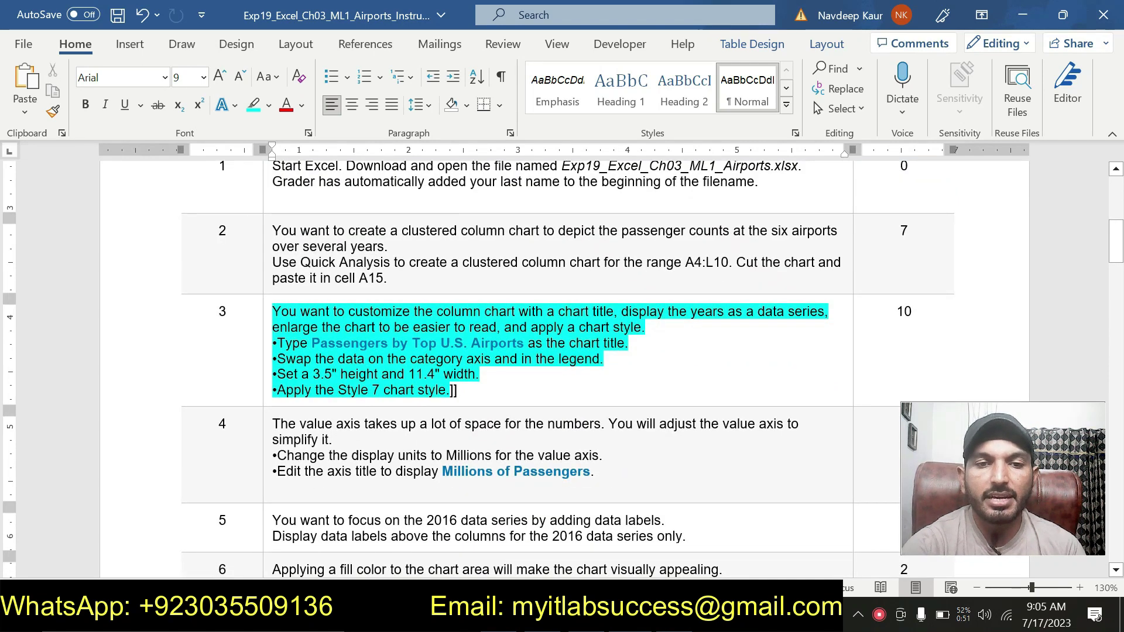
{"action": "key", "text": "alt+Tab"}
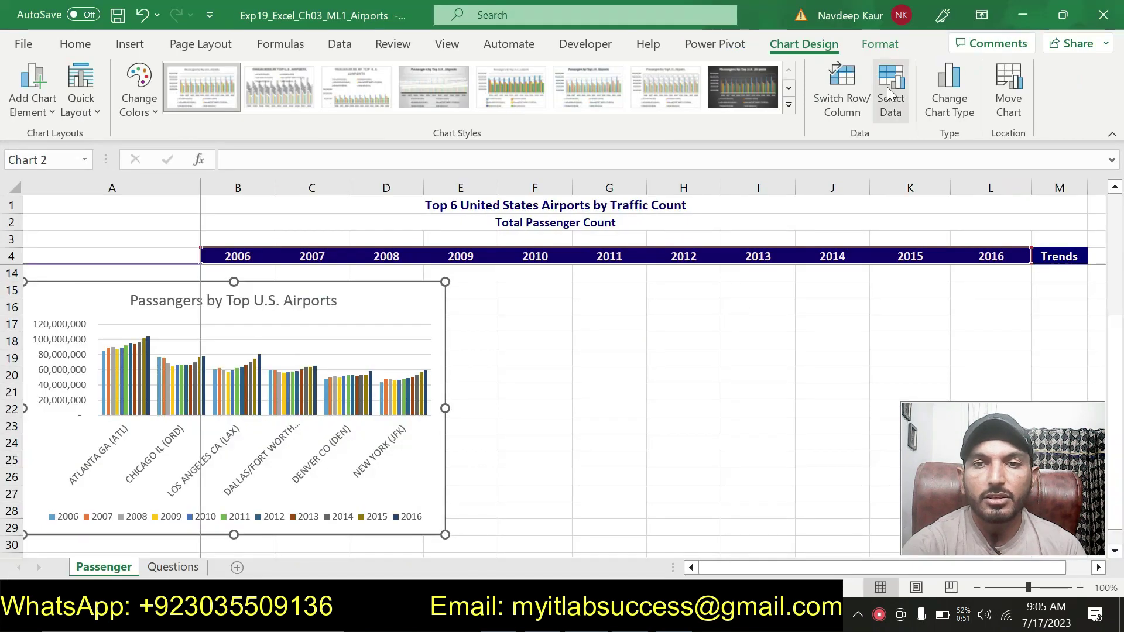
{"action": "left_click", "coordinate": [876, 42]}
{"action": "left_click", "coordinate": [1048, 77]}
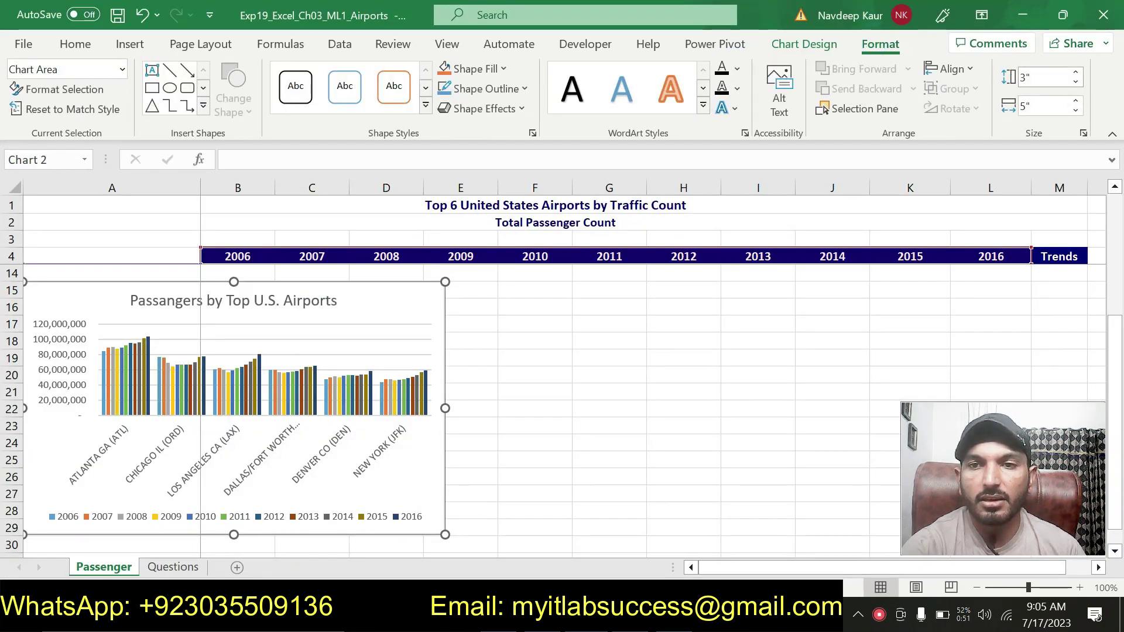
{"action": "type", "text": "3.4"}
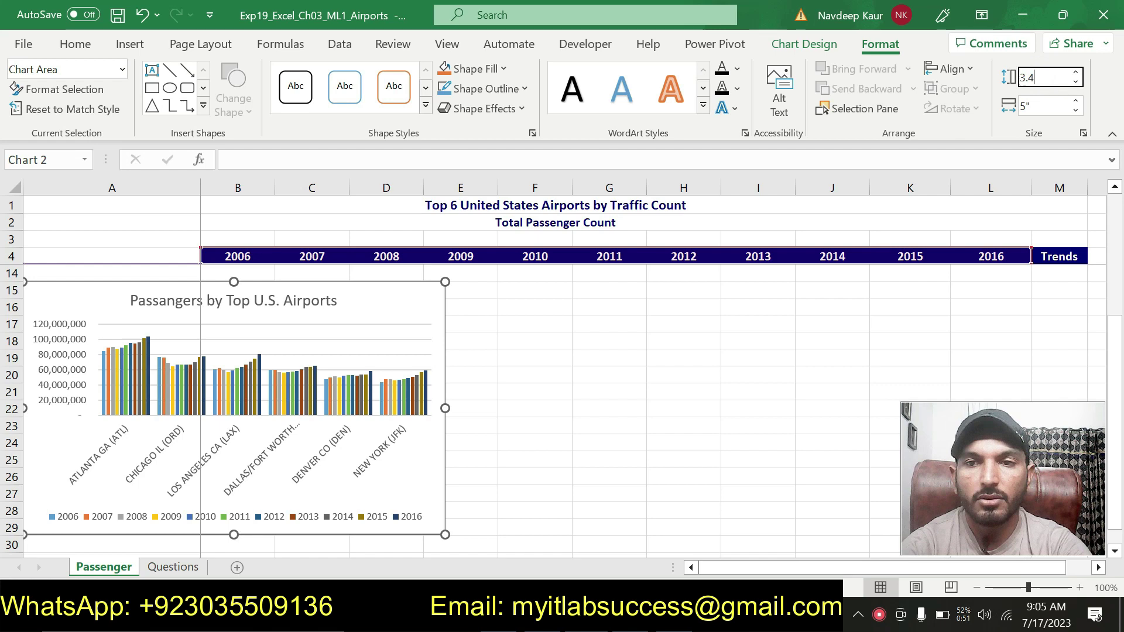
{"action": "key", "text": "Return"}
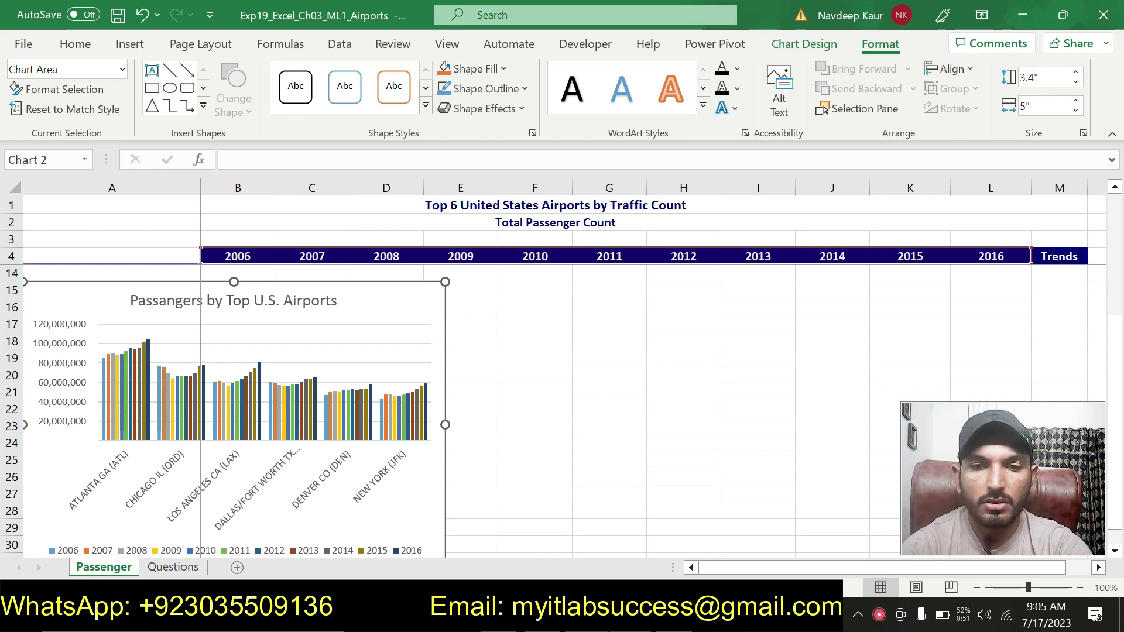
Recheck the required size in Word and set the Excel chart's height to 3.5" and width to 11.4"
{"action": "key", "text": "alt+Tab"}
{"action": "key", "text": "alt+Tab"}
{"action": "left_click", "coordinate": [1048, 77]}
{"action": "type", "text": "3"}
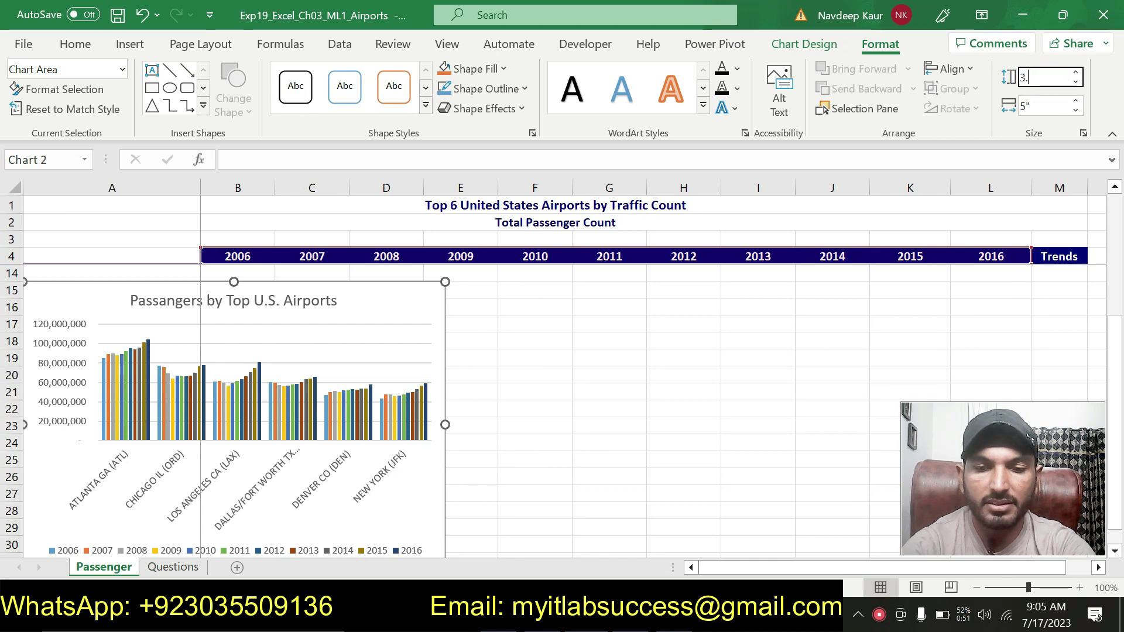
{"action": "type", "text": ".5"}
{"action": "key", "text": "Return"}
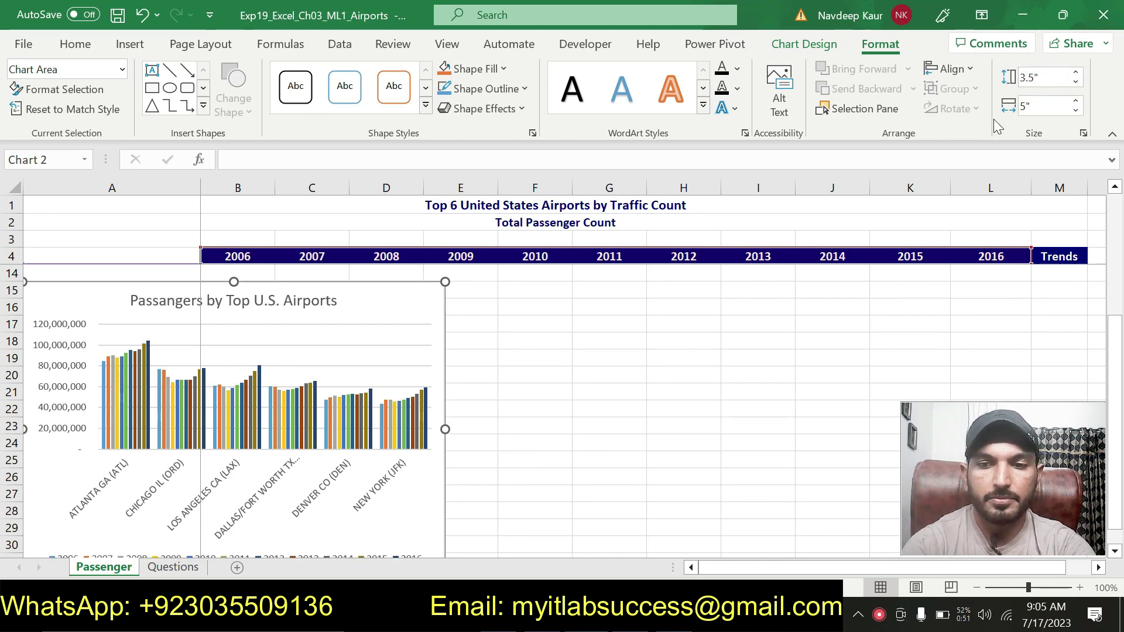
{"action": "left_click", "coordinate": [1042, 106]}
{"action": "type", "text": "11"}
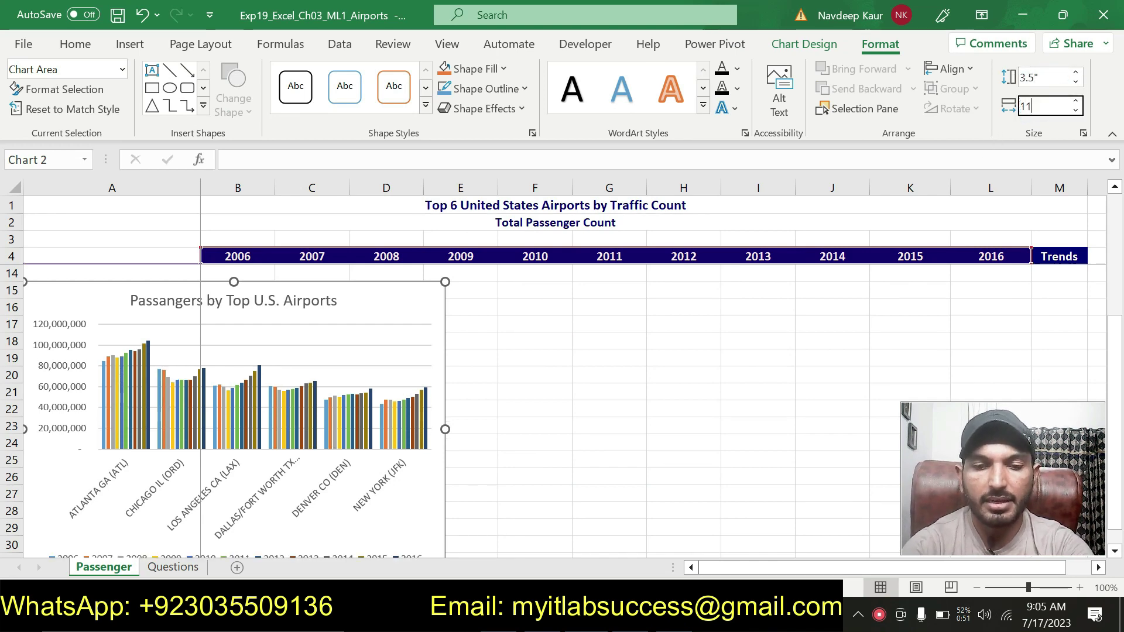
{"action": "key", "text": "Return"}
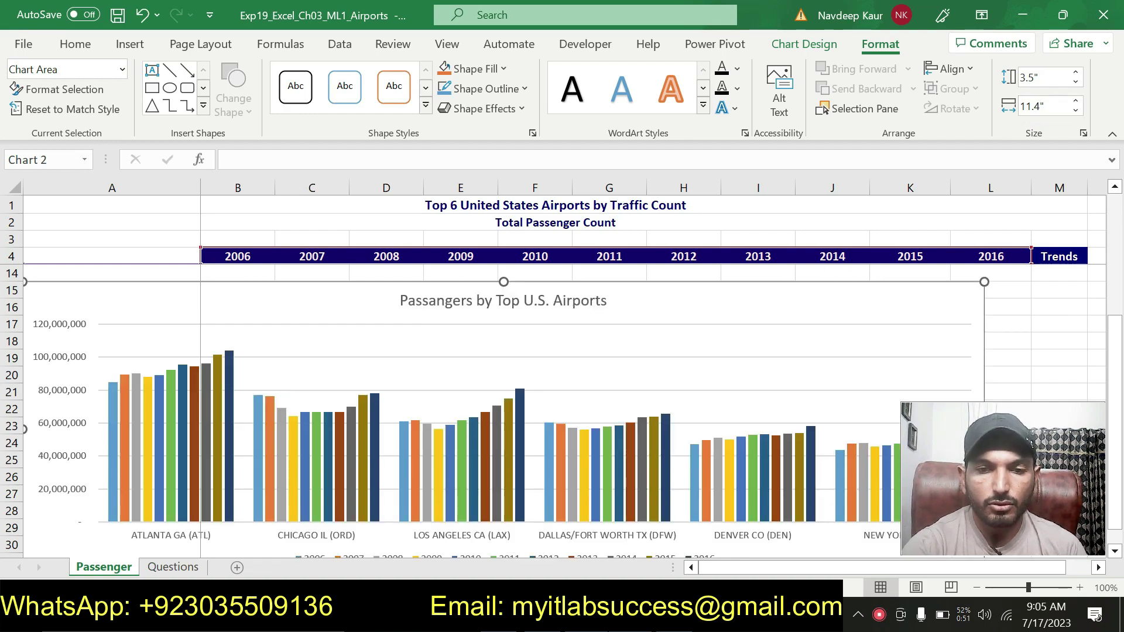
Check the required chart style in the Word instructions and apply the Style 7 chart style to the Excel column chart
{"action": "key", "text": "alt+Tab"}
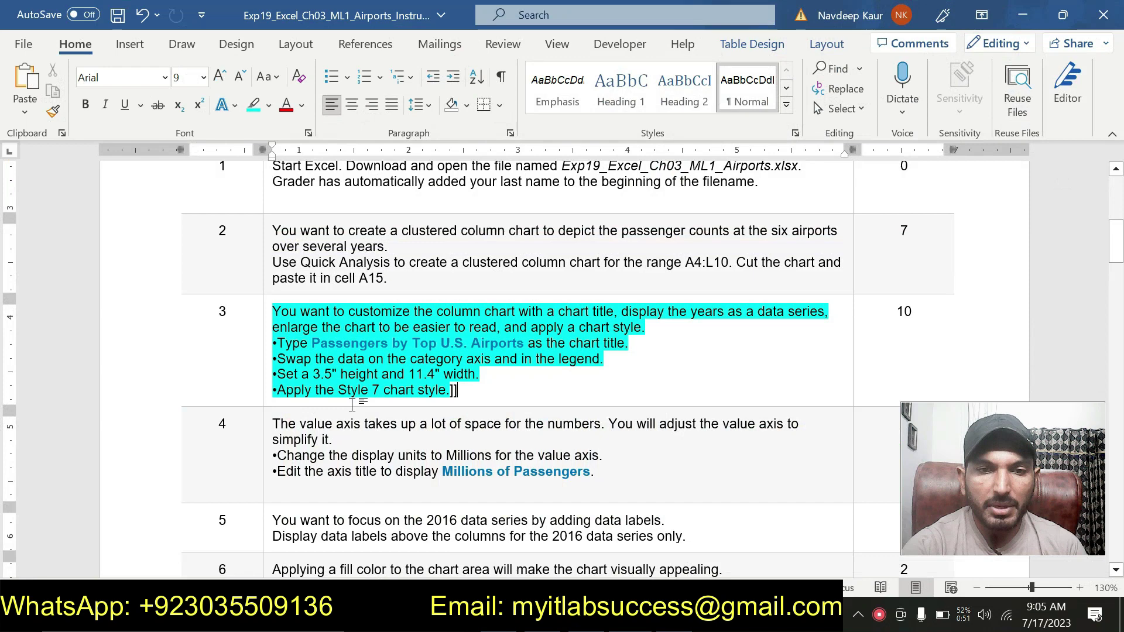
{"action": "key", "text": "alt+Tab"}
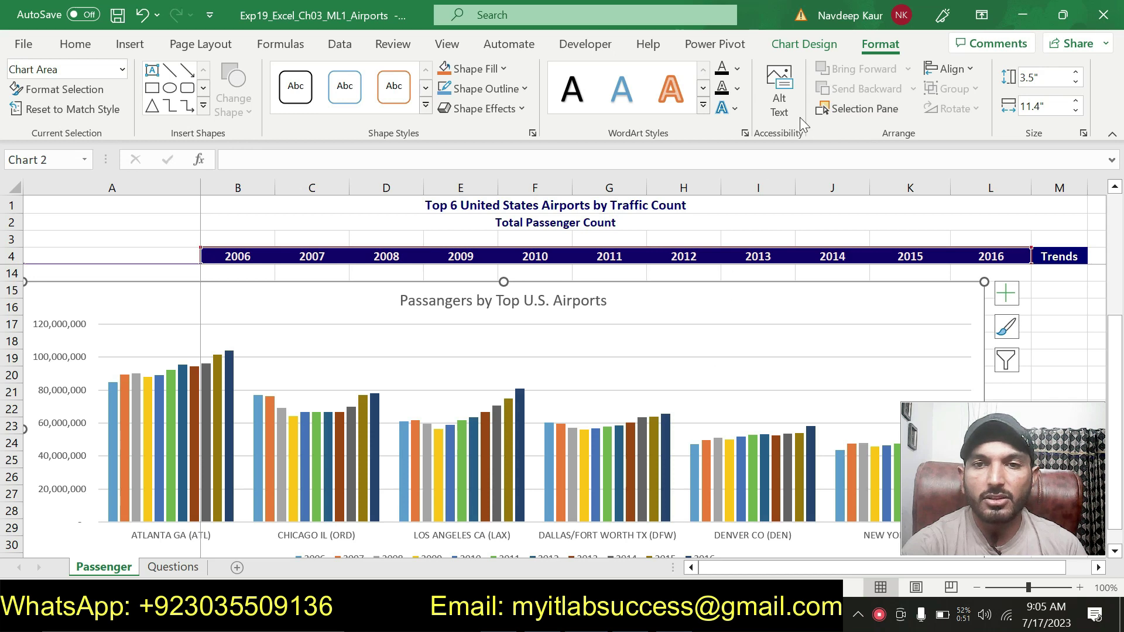
{"action": "left_click", "coordinate": [813, 45]}
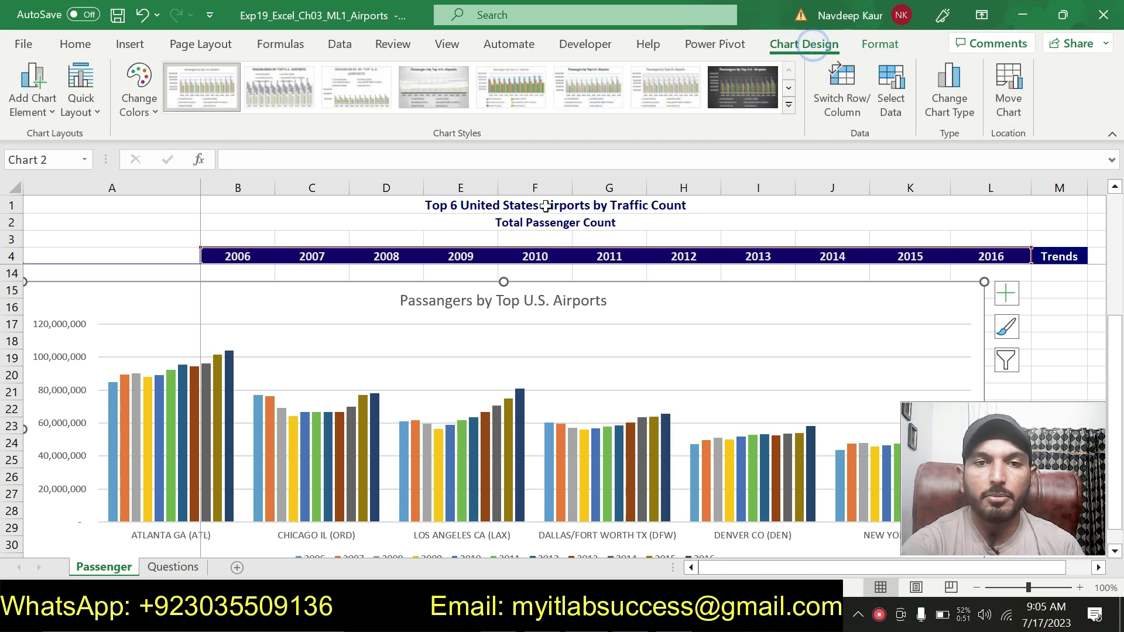
{"action": "left_click", "coordinate": [699, 91]}
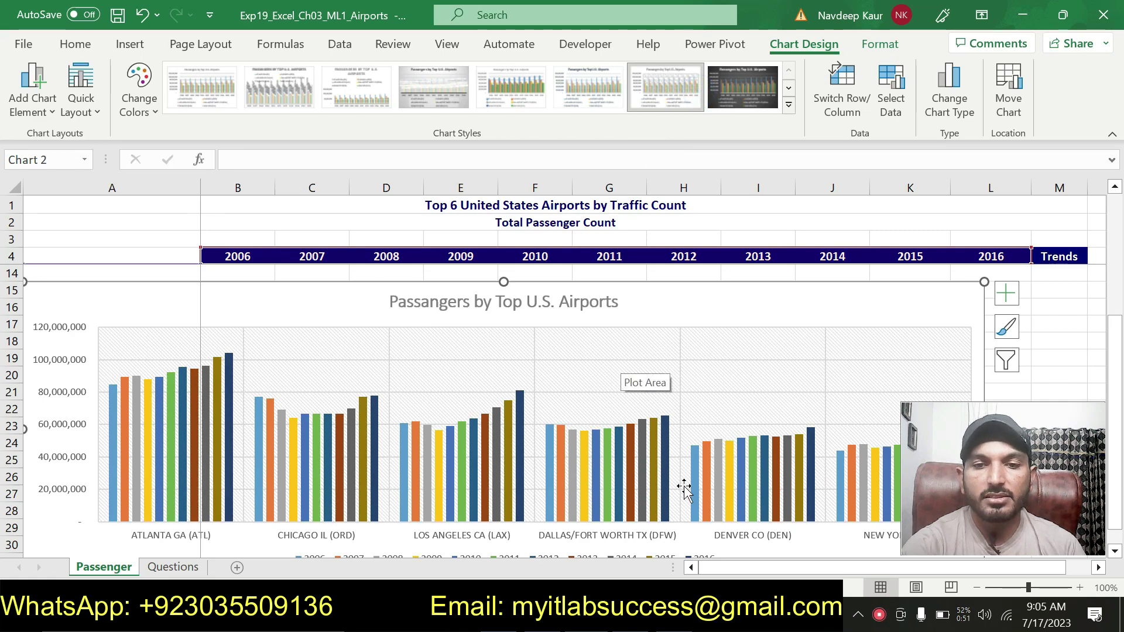
Switch to the Word instructions, clear the highlight from the Step 3 text and highlight the Step 4 text
{"action": "left_click", "coordinate": [666, 613]}
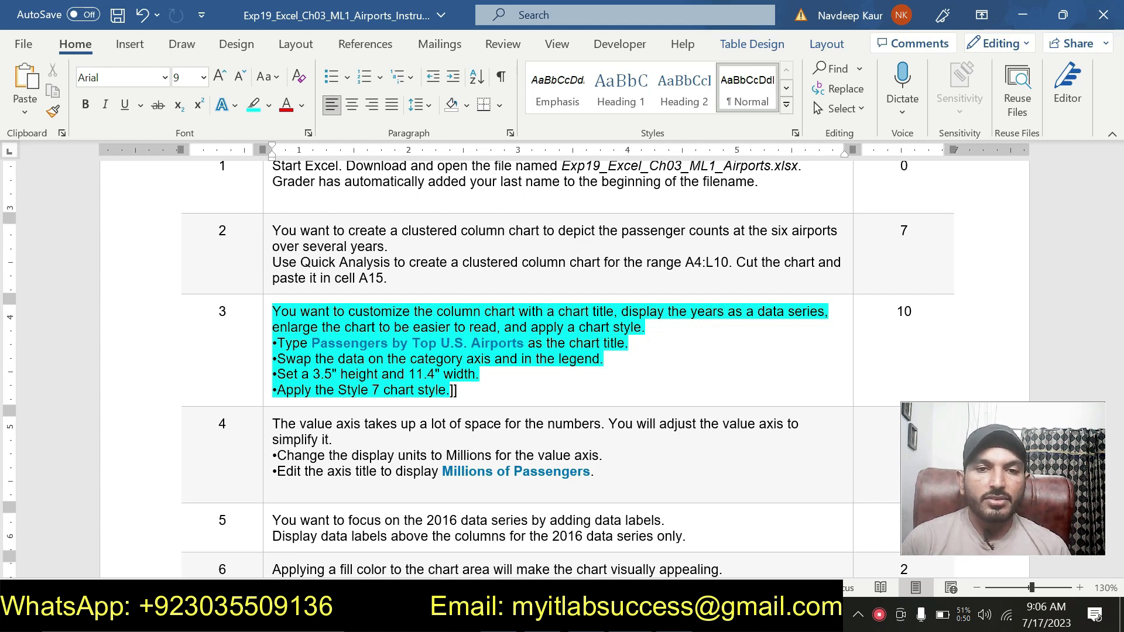
{"action": "left_click_drag", "start_coordinate": [457, 390], "coordinate": [274, 310]}
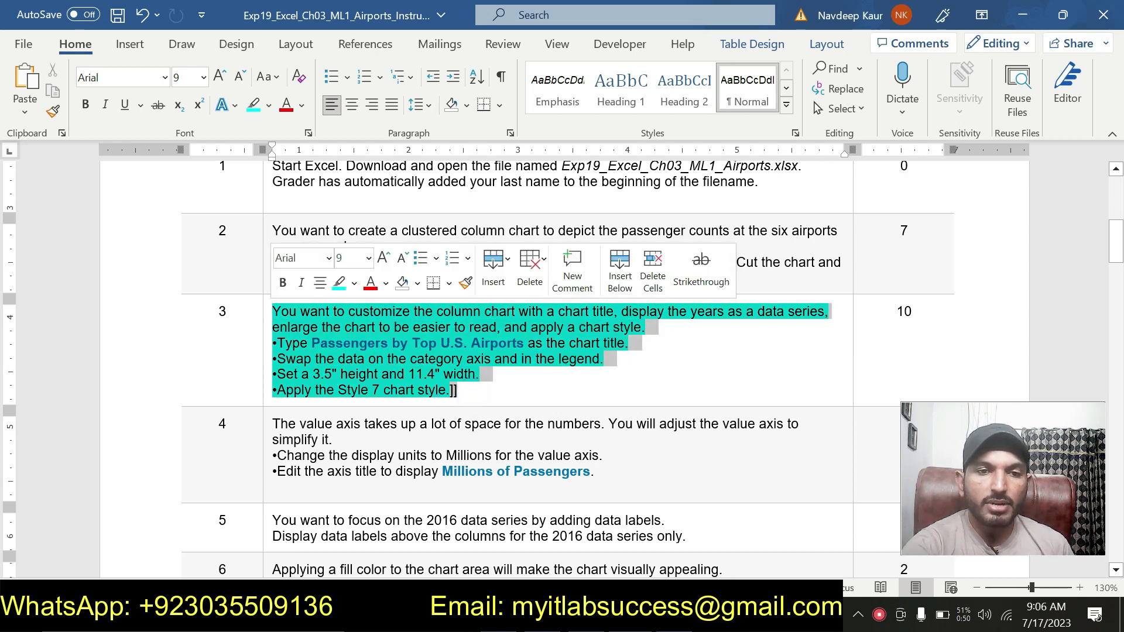
{"action": "left_click", "coordinate": [339, 283]}
{"action": "left_click", "coordinate": [468, 393]}
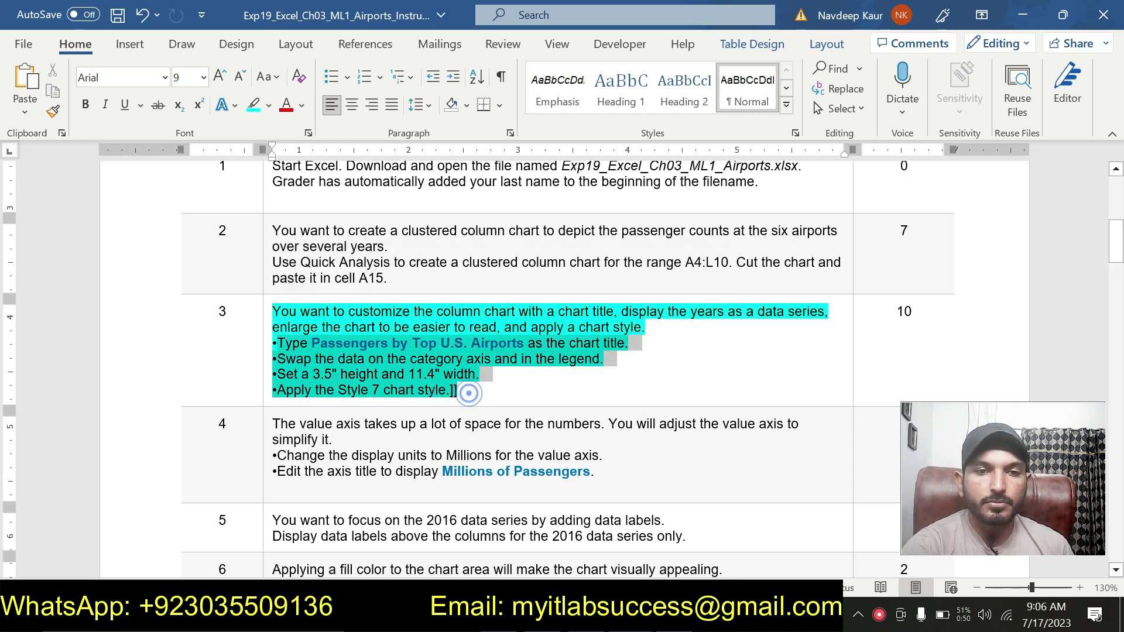
{"action": "left_click_drag", "start_coordinate": [468, 393], "coordinate": [273, 311]}
{"action": "left_click", "coordinate": [344, 281]}
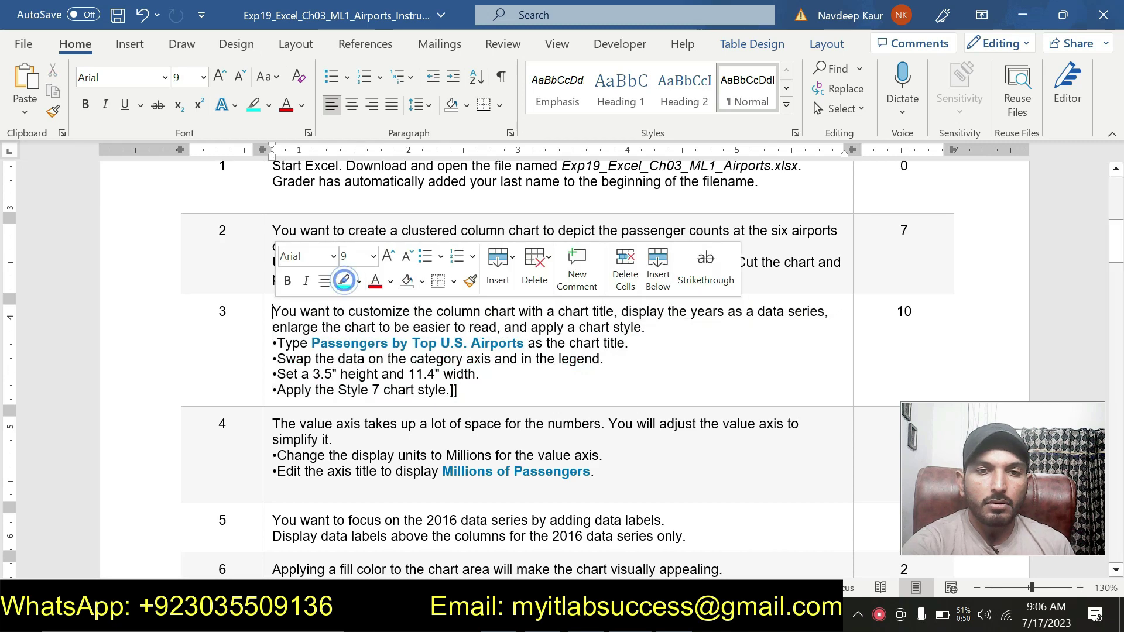
{"action": "mouse_move", "coordinate": [595, 472]}
{"action": "left_mouse_down"}
{"action": "mouse_move", "coordinate": [273, 439]}
{"action": "mouse_move", "coordinate": [273, 424]}
{"action": "left_mouse_up"}
{"action": "left_click", "coordinate": [350, 396]}
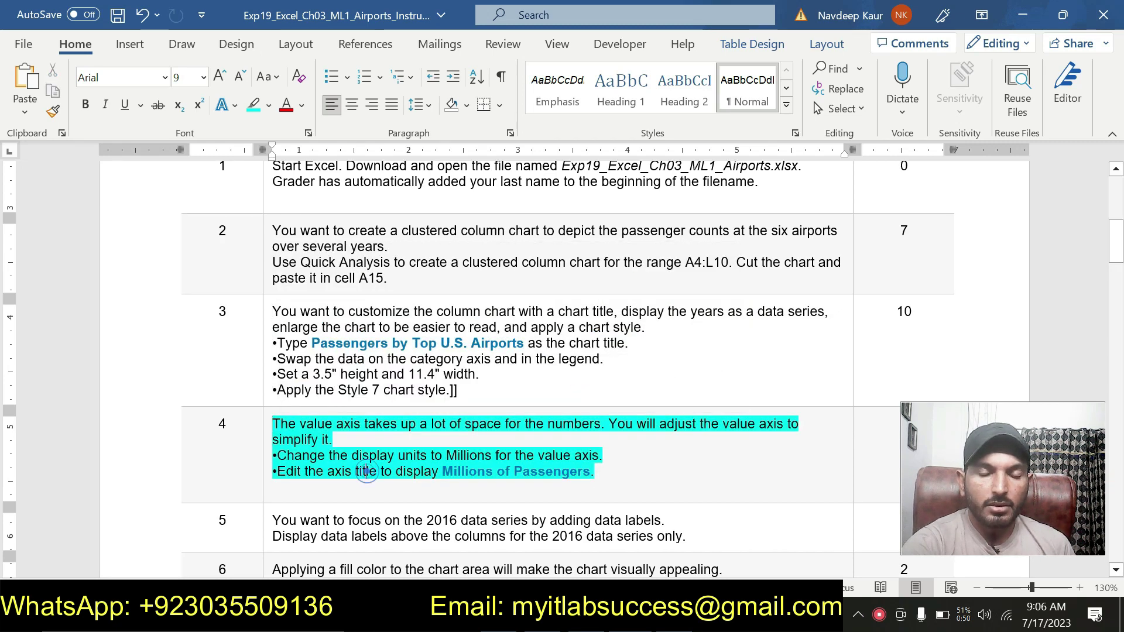
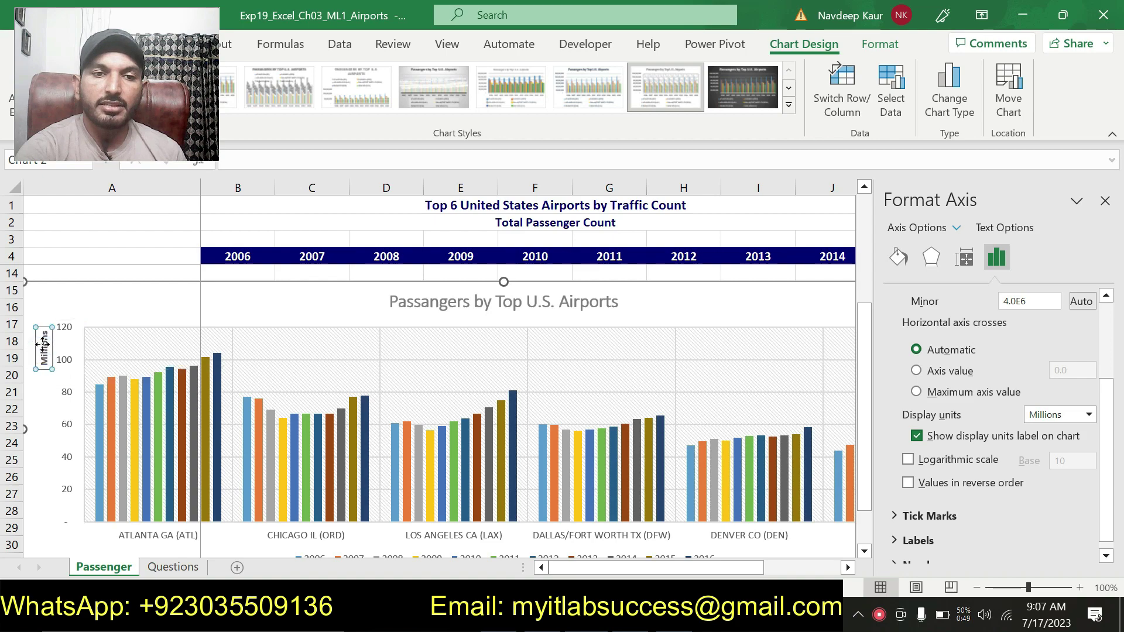
Check the axis title wording in Word and edit the Excel value axis label to read "Millions of Passangers"
{"action": "key", "text": "alt+Tab"}
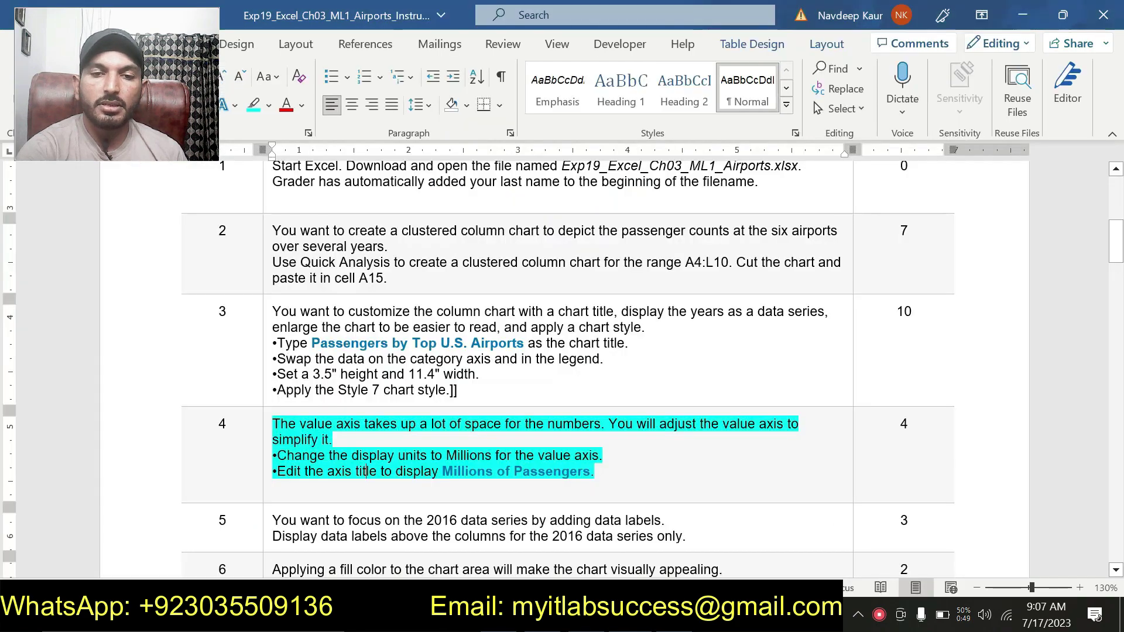
{"action": "key", "text": "alt+Tab"}
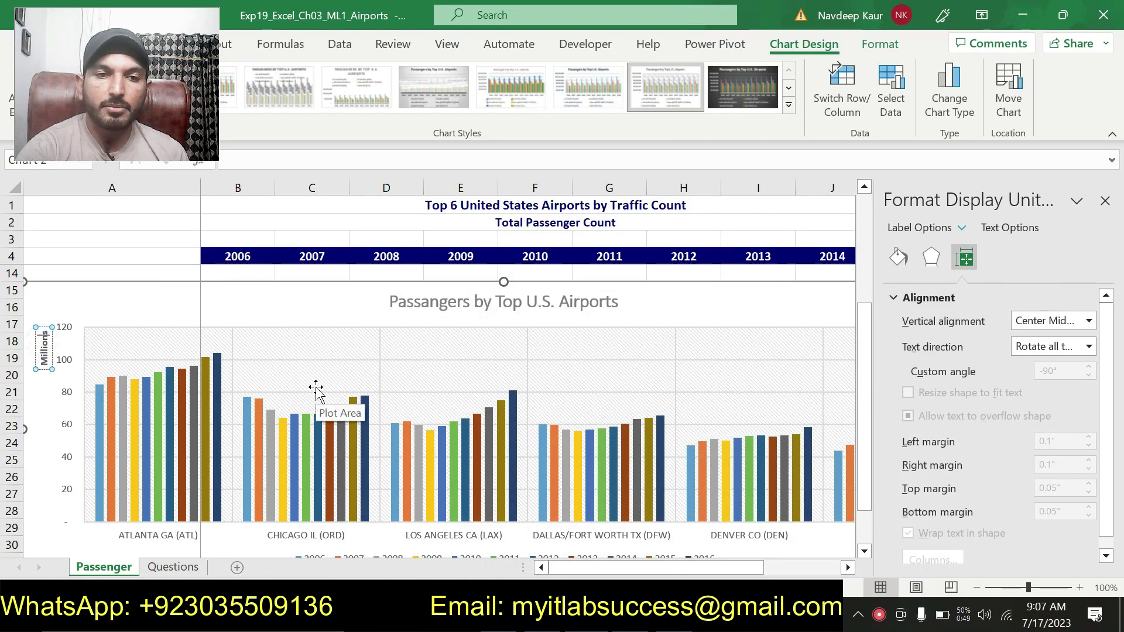
{"action": "type", "text": "of P"}
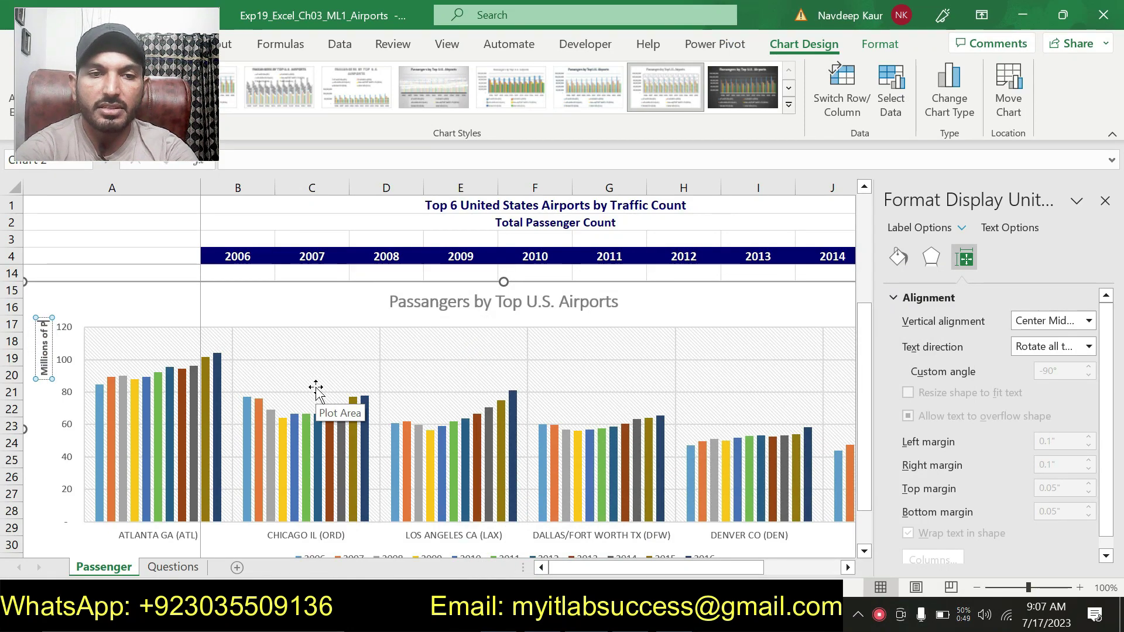
{"action": "type", "text": "assangers"}
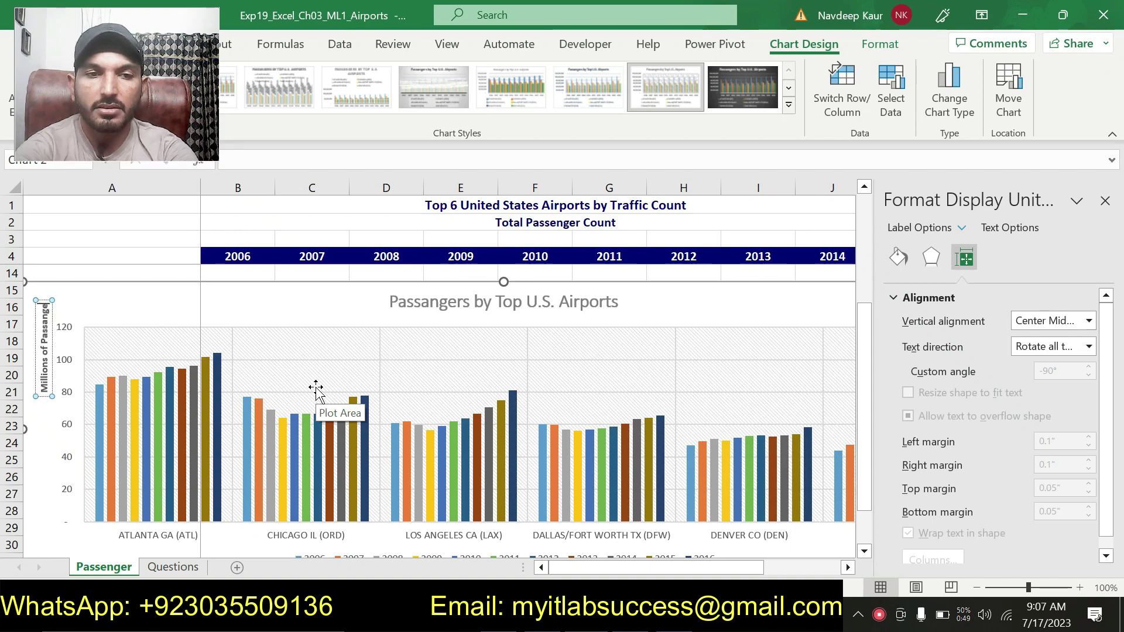
{"action": "left_click", "coordinate": [127, 298]}
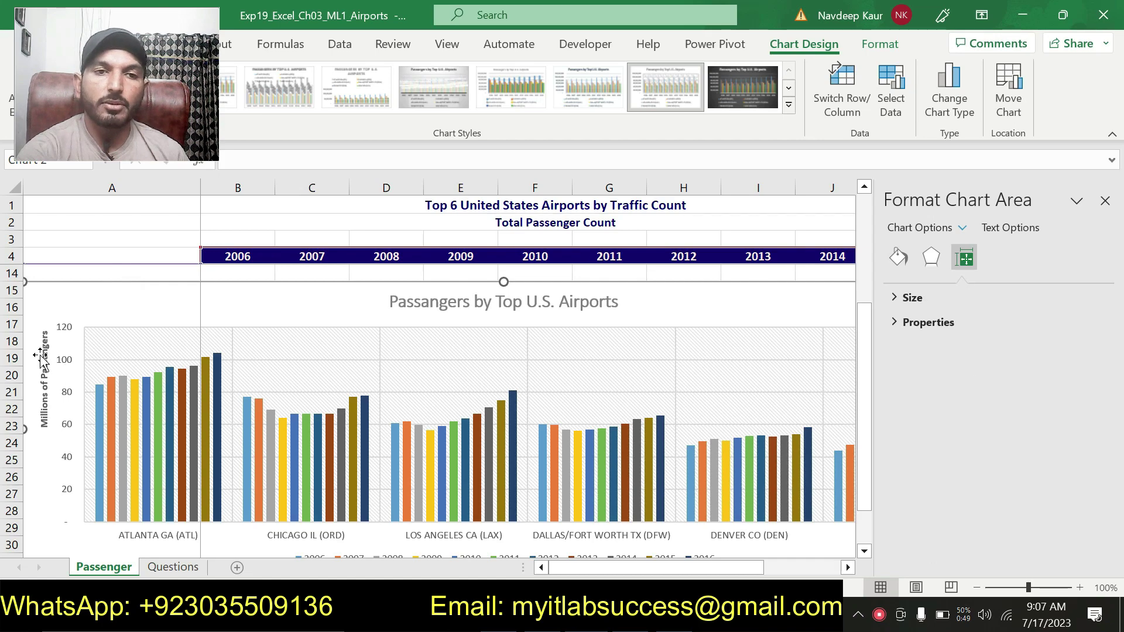
Switch to the Word instructions, clear the highlight from the Step 4 text and highlight the Step 5 text
{"action": "key", "text": "alt+Tab"}
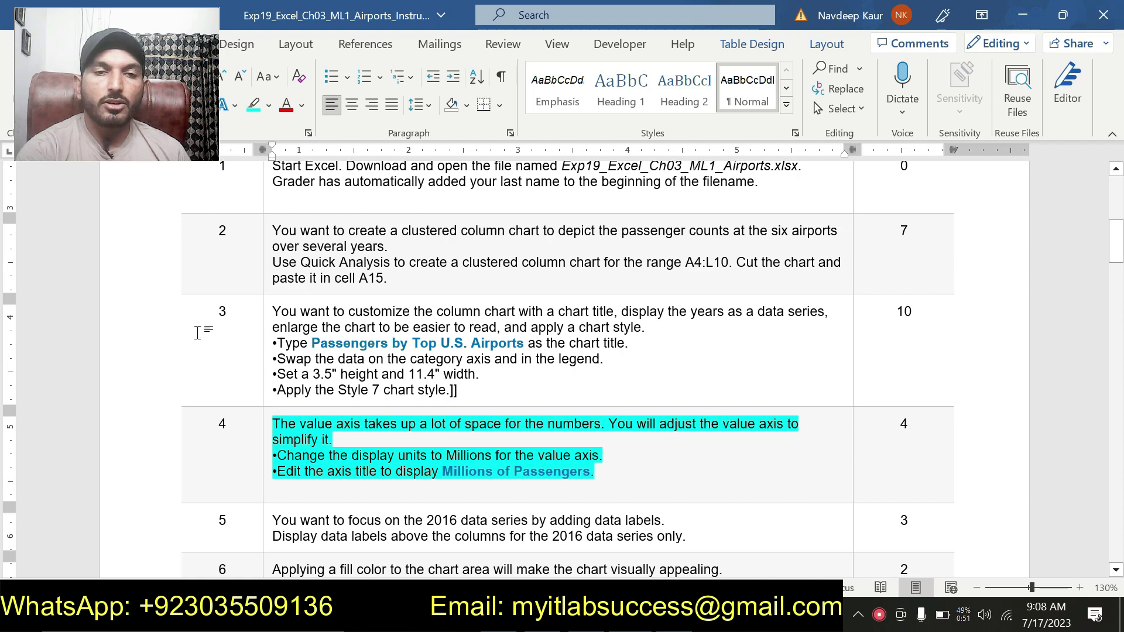
{"action": "left_click_drag", "start_coordinate": [598, 471], "coordinate": [205, 421]}
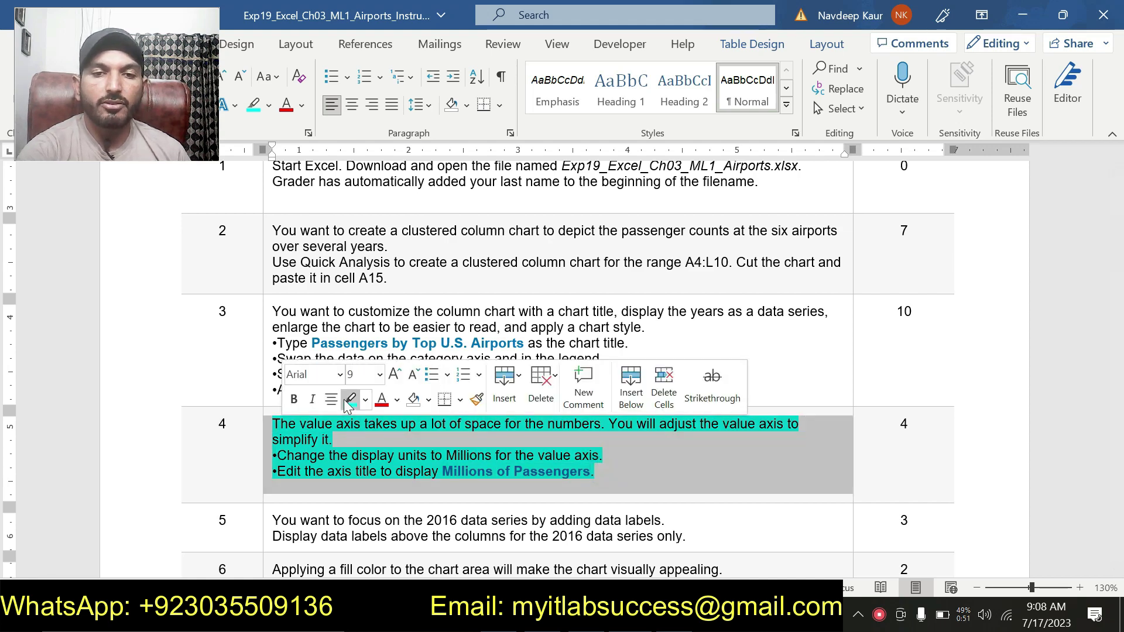
{"action": "left_click", "coordinate": [349, 434]}
{"action": "left_click_drag", "start_coordinate": [91, 97], "coordinate": [985, 525]}
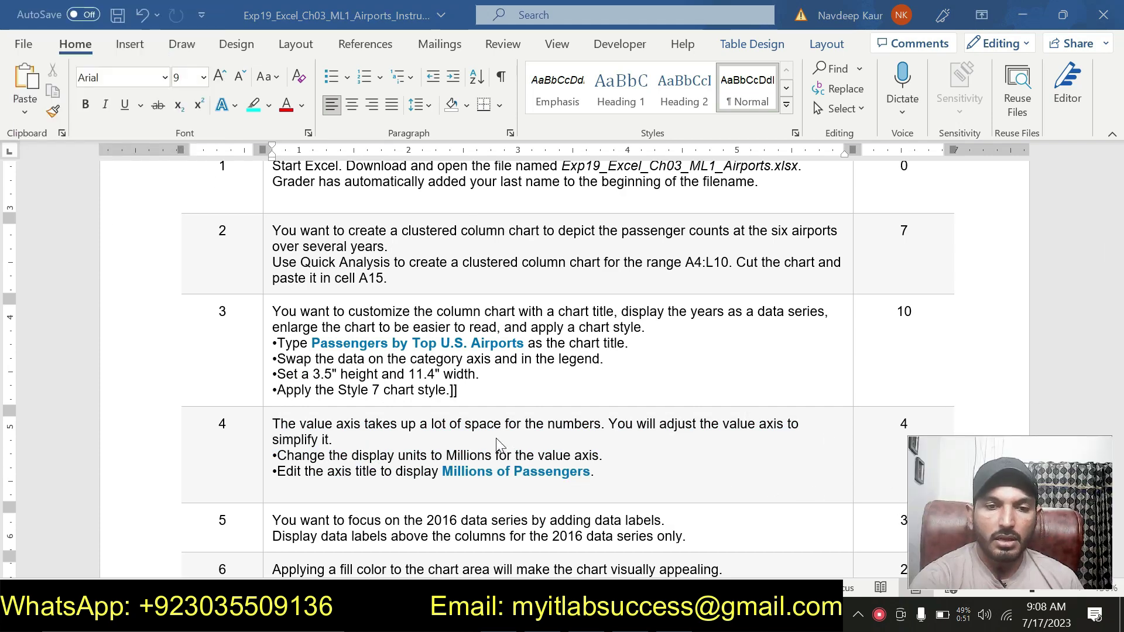
{"action": "scroll", "coordinate": [527, 410], "scroll_direction": "down", "scroll_amount": 3}
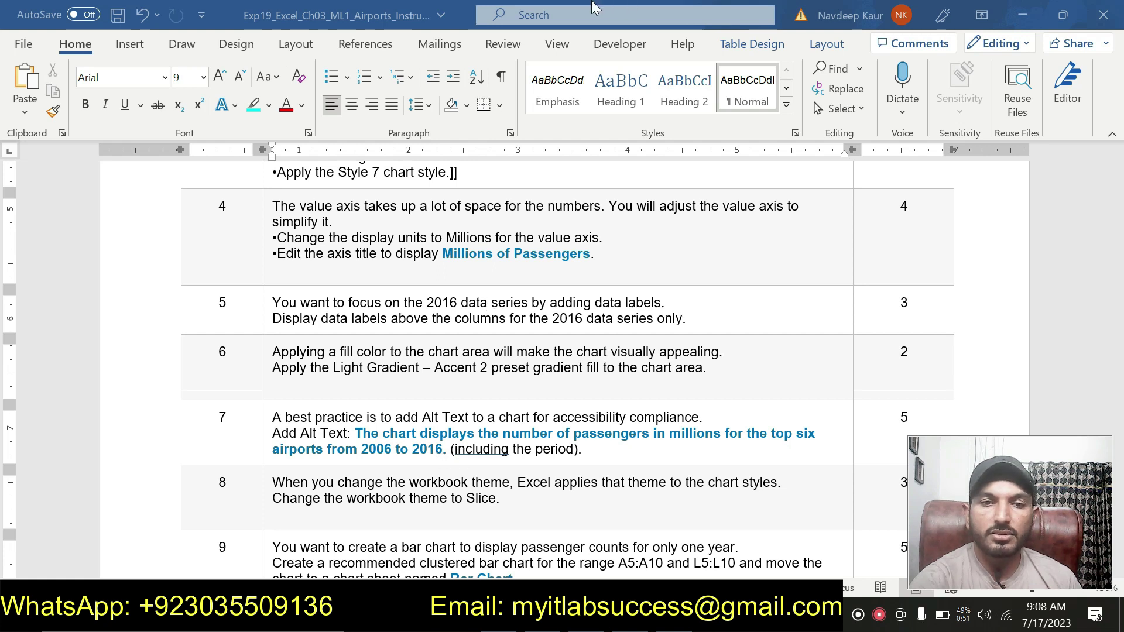
{"action": "triple_click", "coordinate": [691, 316]}
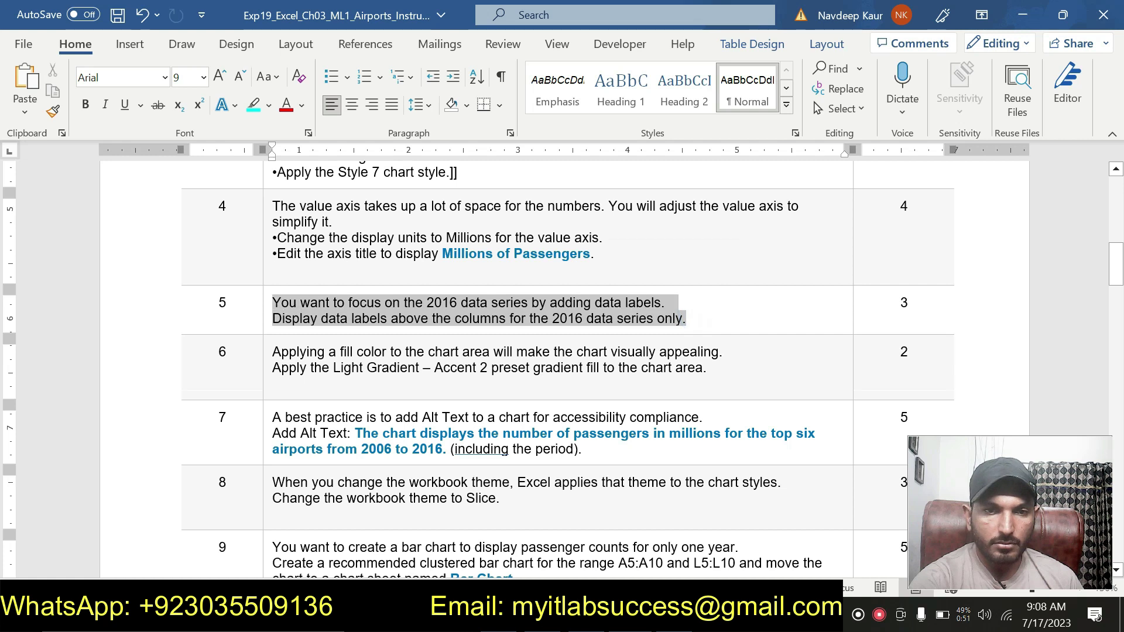
{"action": "left_click", "coordinate": [345, 288]}
{"action": "left_click", "coordinate": [345, 319]}
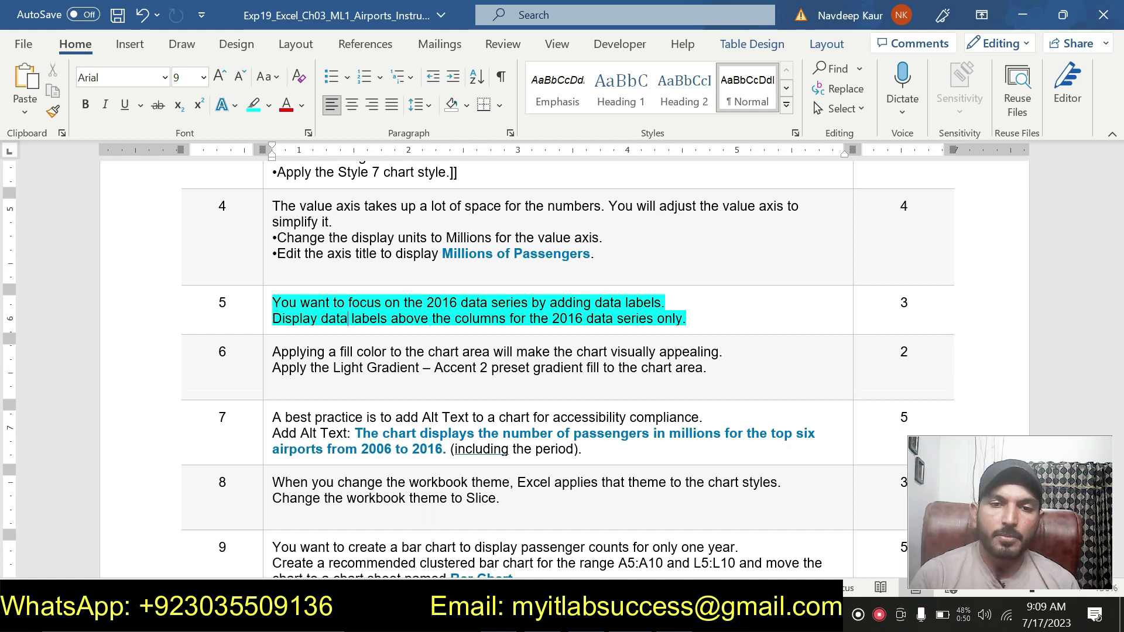
Switch to Excel, select the 2016 data series in the column chart and recheck the Step 5 instructions in Word
{"action": "key", "text": "alt+Tab"}
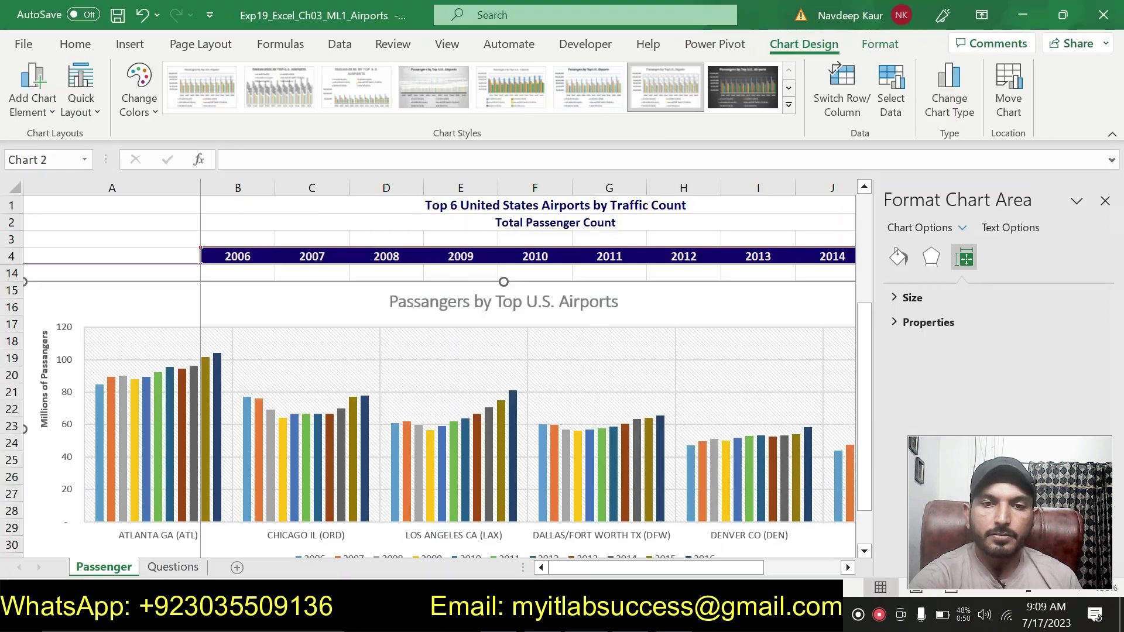
{"action": "scroll", "coordinate": [656, 421], "scroll_direction": "down", "scroll_amount": 2}
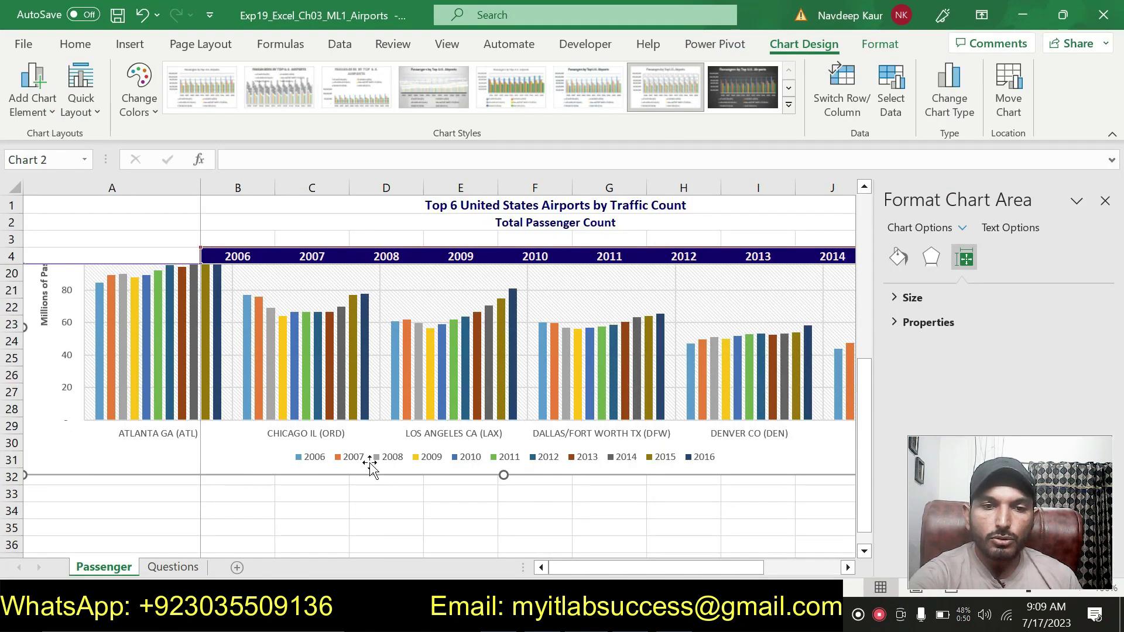
{"action": "left_click", "coordinate": [689, 460]}
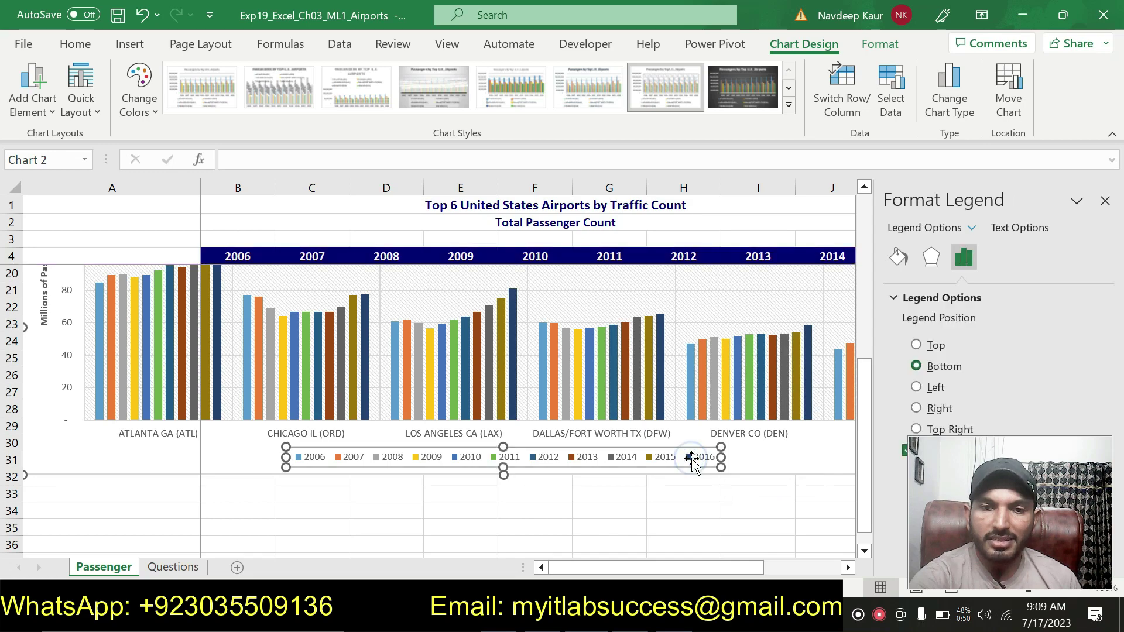
{"action": "left_click", "coordinate": [513, 304]}
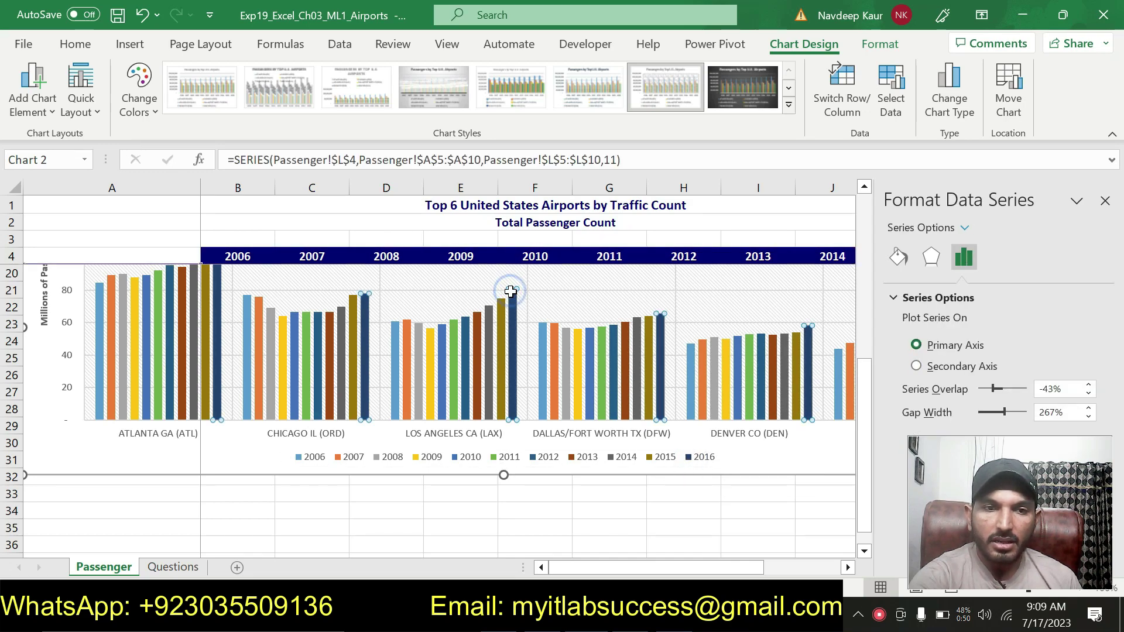
{"action": "scroll", "coordinate": [609, 411], "scroll_direction": "up", "scroll_amount": 3}
{"action": "scroll", "coordinate": [609, 411], "scroll_direction": "down", "scroll_amount": 1}
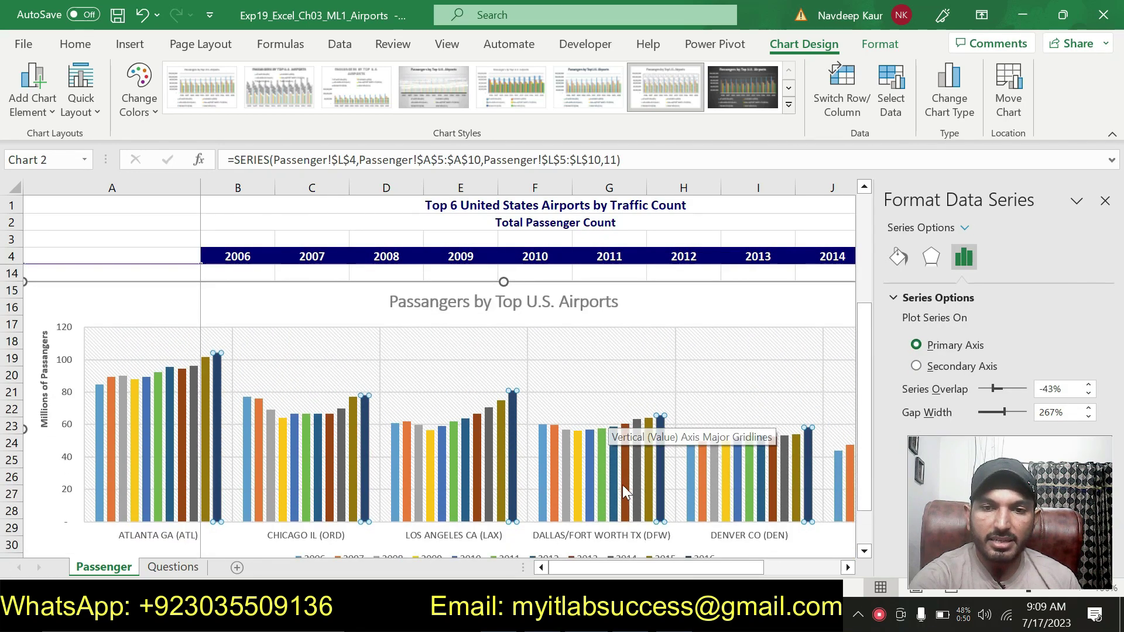
{"action": "left_click_drag", "start_coordinate": [586, 568], "coordinate": [661, 572]}
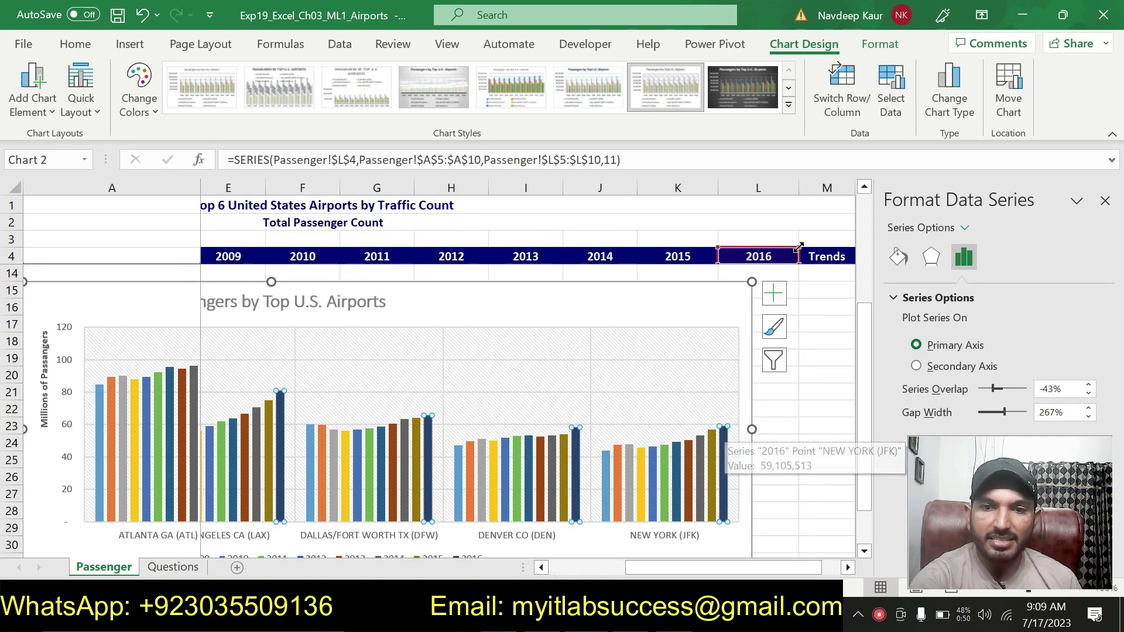
{"action": "key", "text": "alt+Tab"}
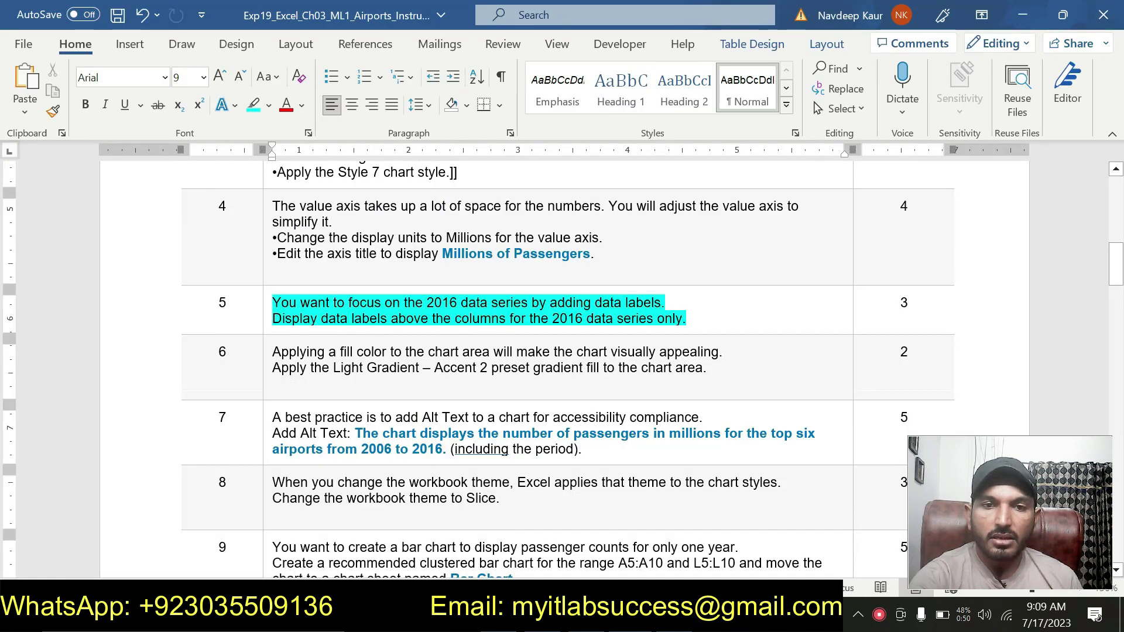
{"action": "key", "text": "alt+Tab"}
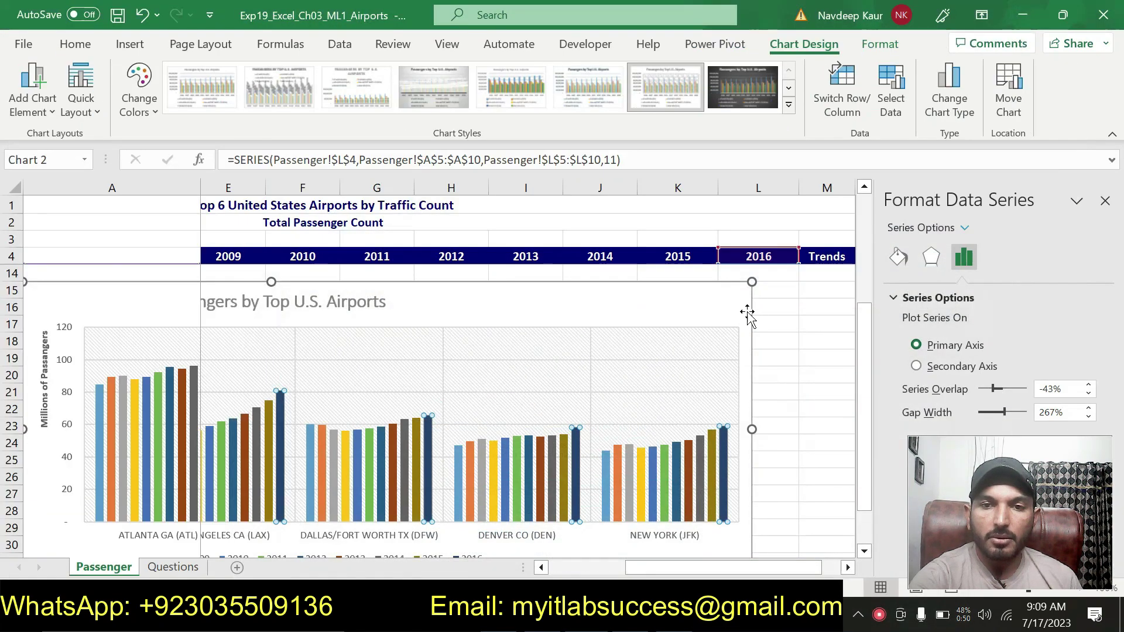
{"action": "left_click", "coordinate": [723, 434]}
{"action": "left_click", "coordinate": [772, 295]}
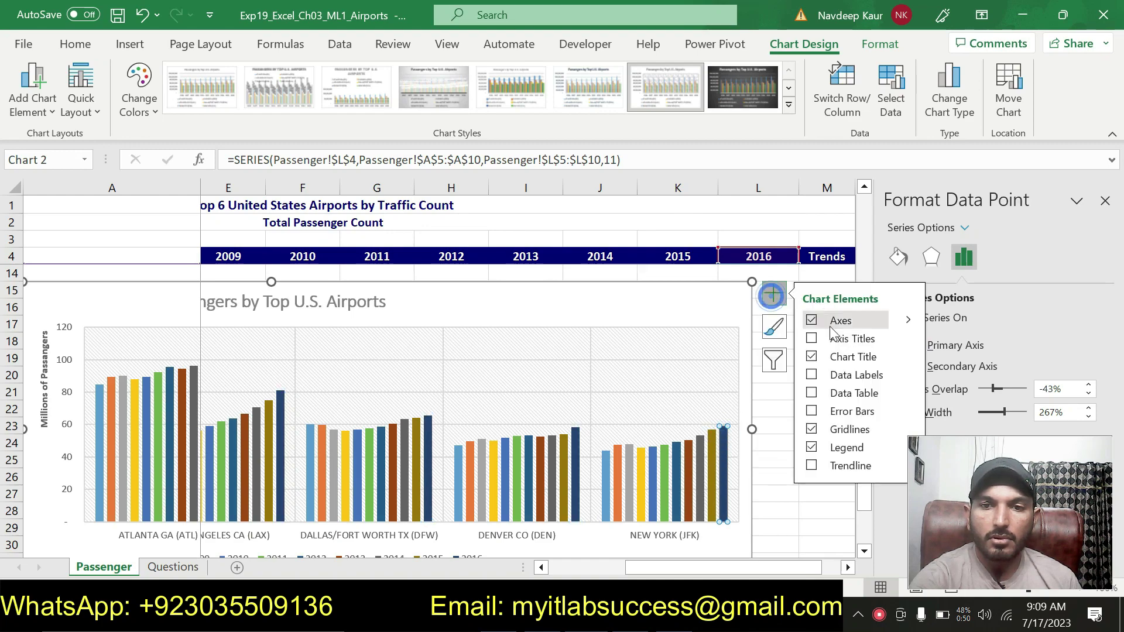
{"action": "left_click", "coordinate": [908, 375]}
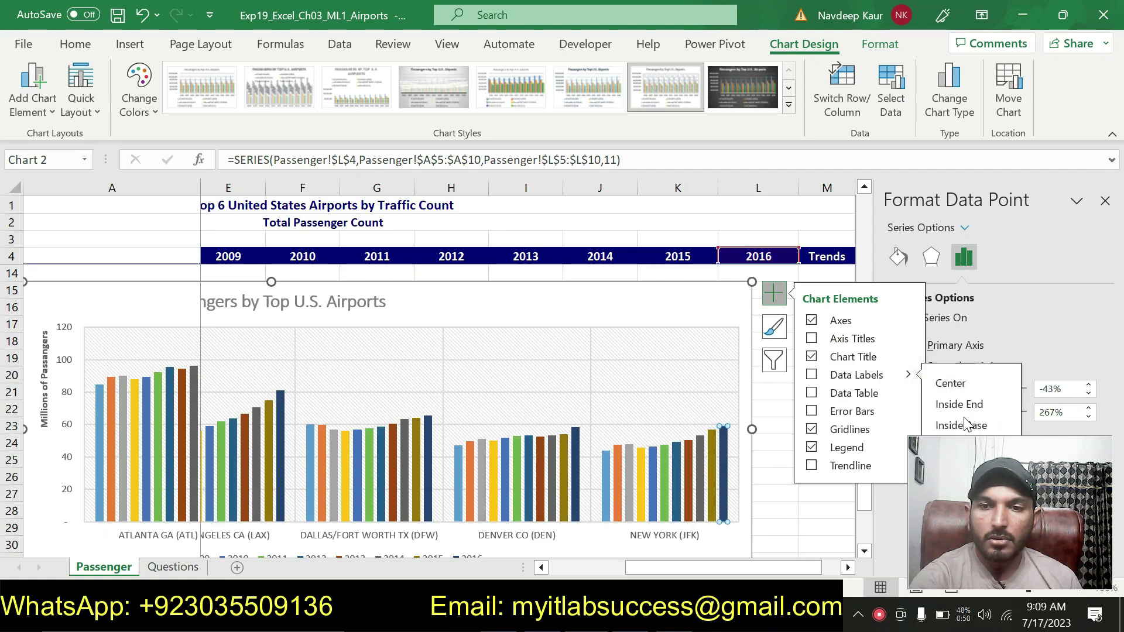
{"action": "left_click", "coordinate": [962, 484]}
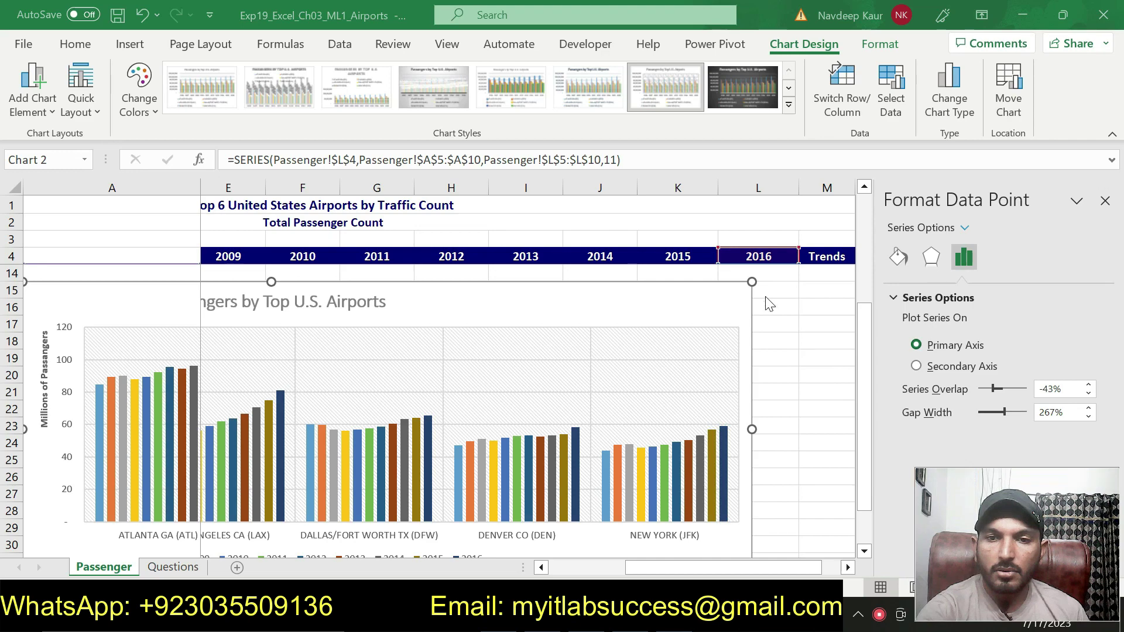
{"action": "left_click", "coordinate": [724, 437]}
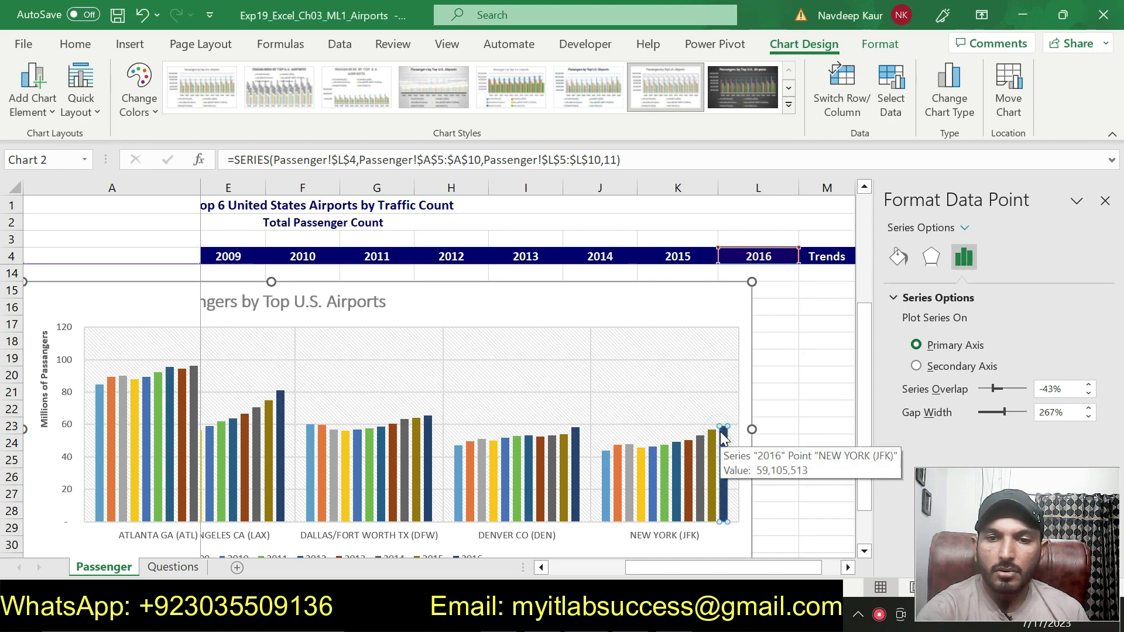
Add Outside End data labels to the 2016 data series only and close the formatting pane
{"action": "left_click", "coordinate": [773, 292]}
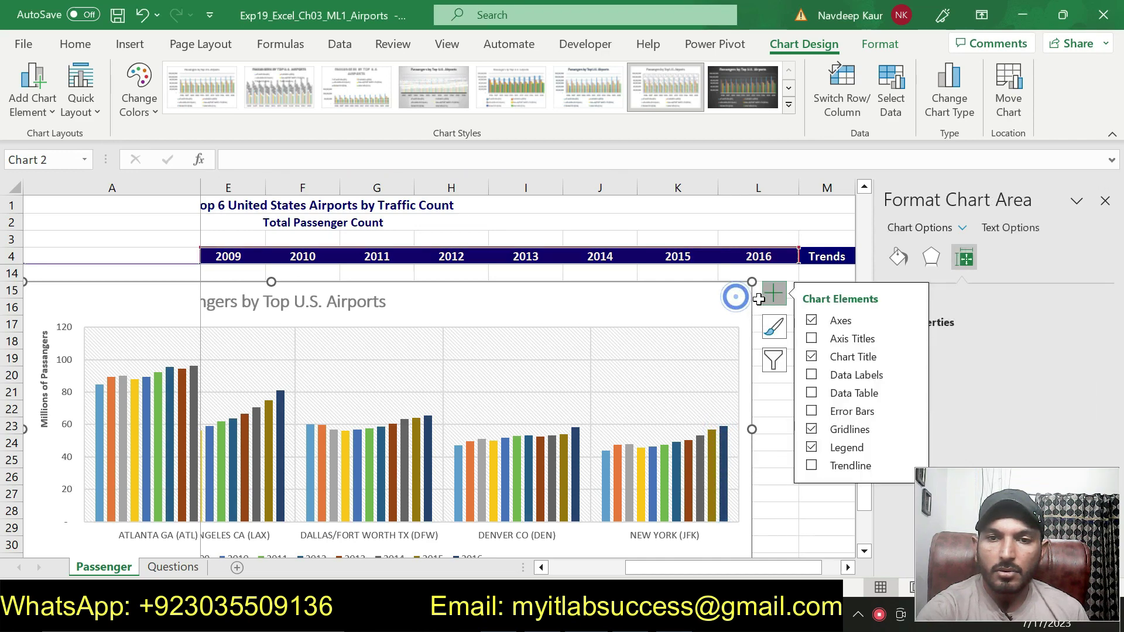
{"action": "left_click", "coordinate": [910, 393]}
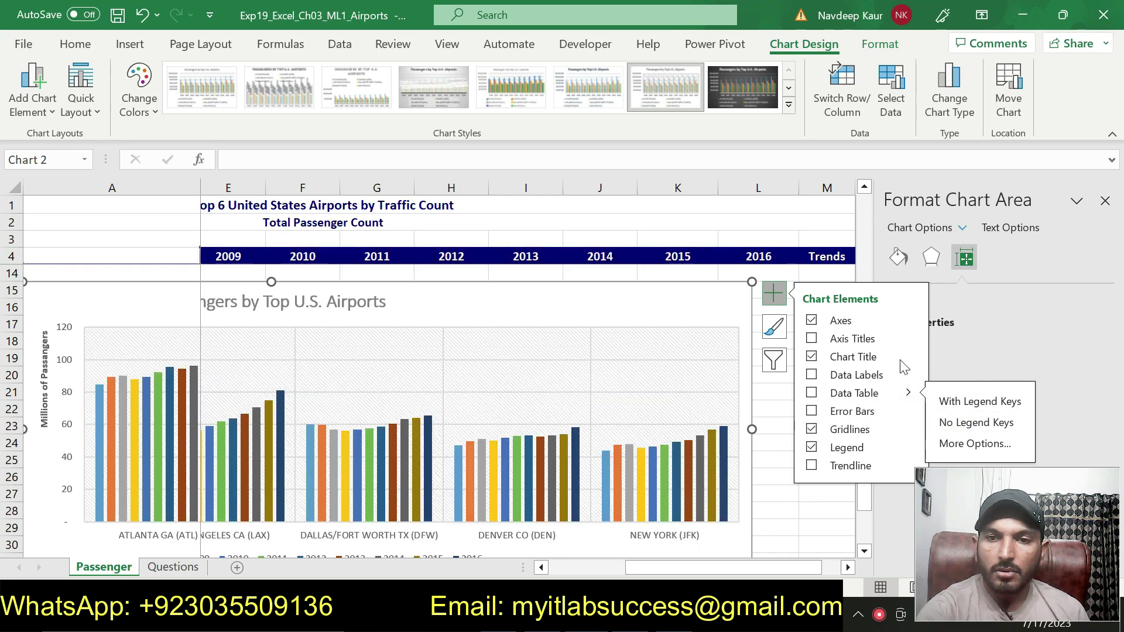
{"action": "left_click", "coordinate": [910, 376]}
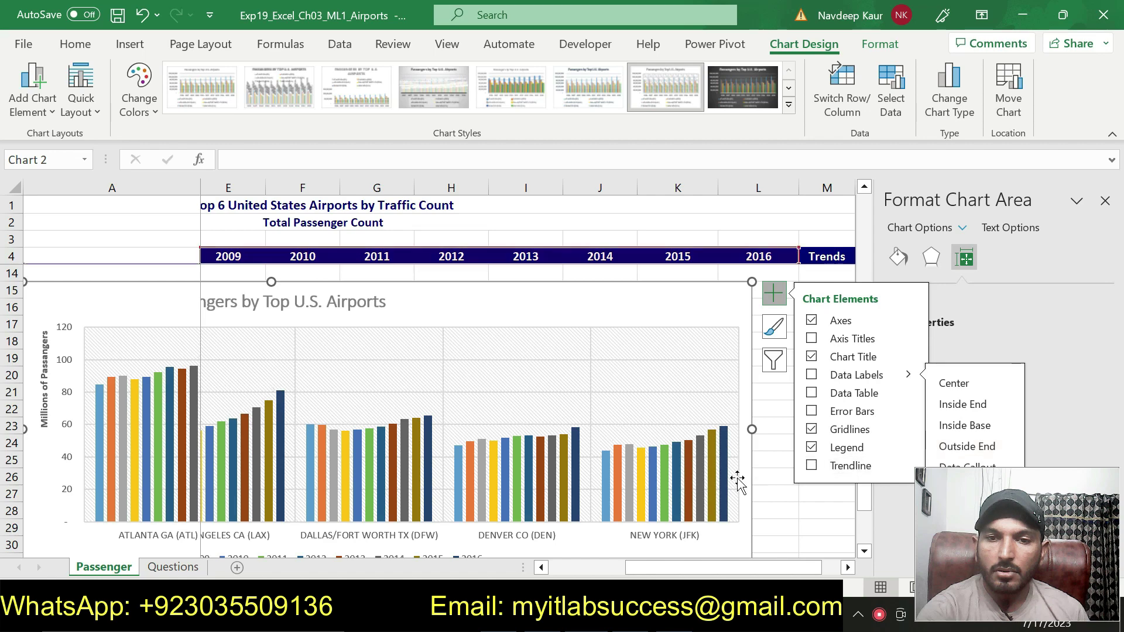
{"action": "left_click", "coordinate": [726, 442]}
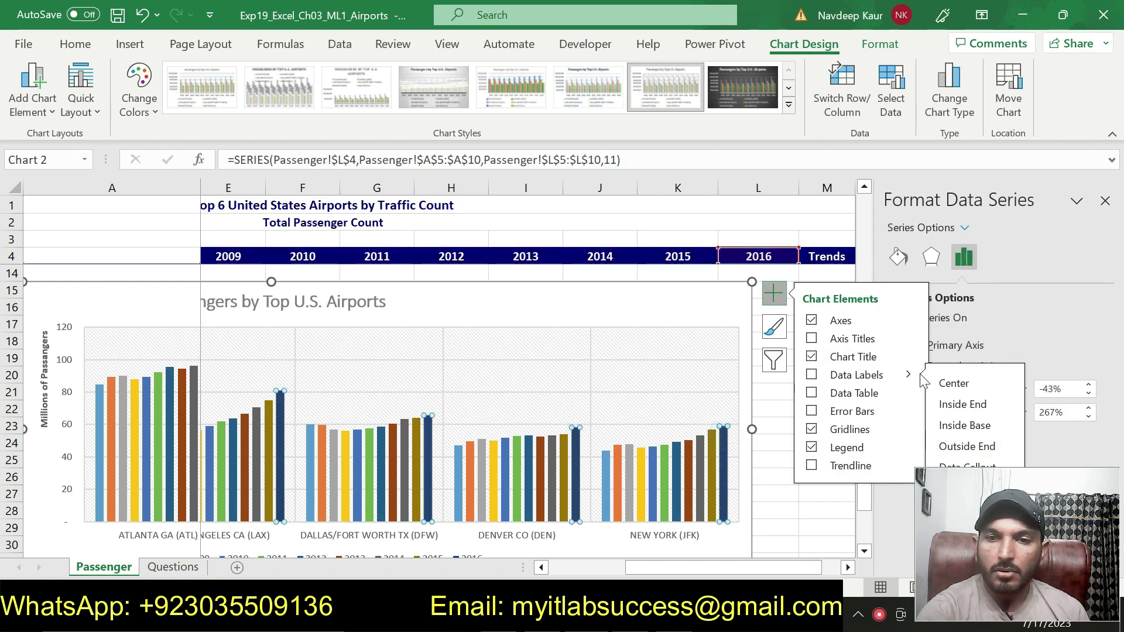
{"action": "left_click", "coordinate": [951, 450]}
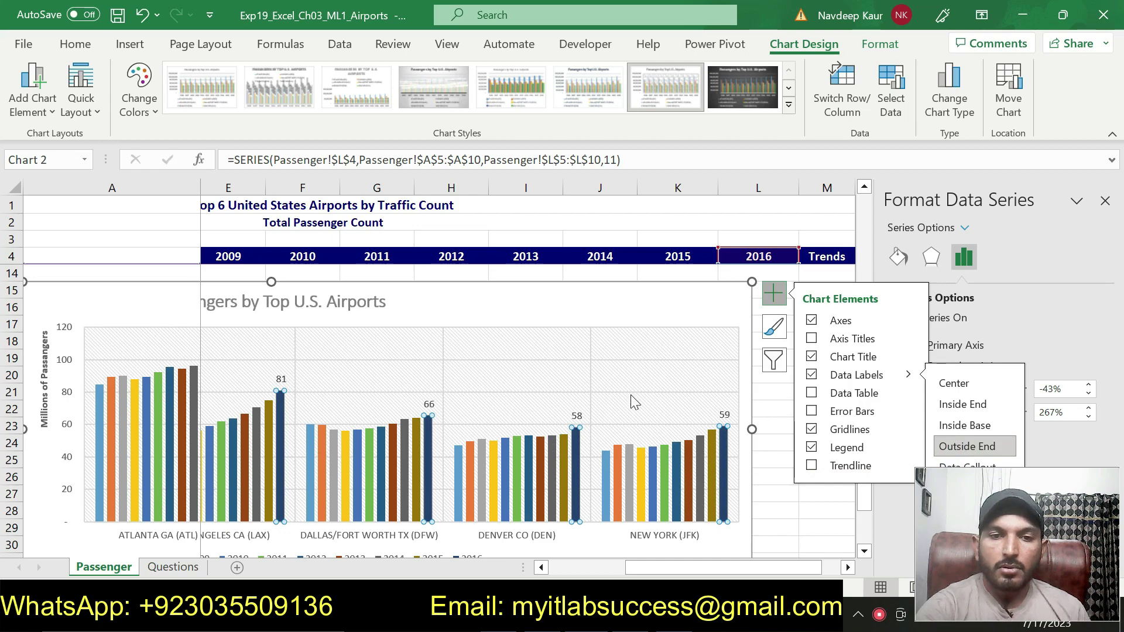
{"action": "left_click", "coordinate": [634, 349]}
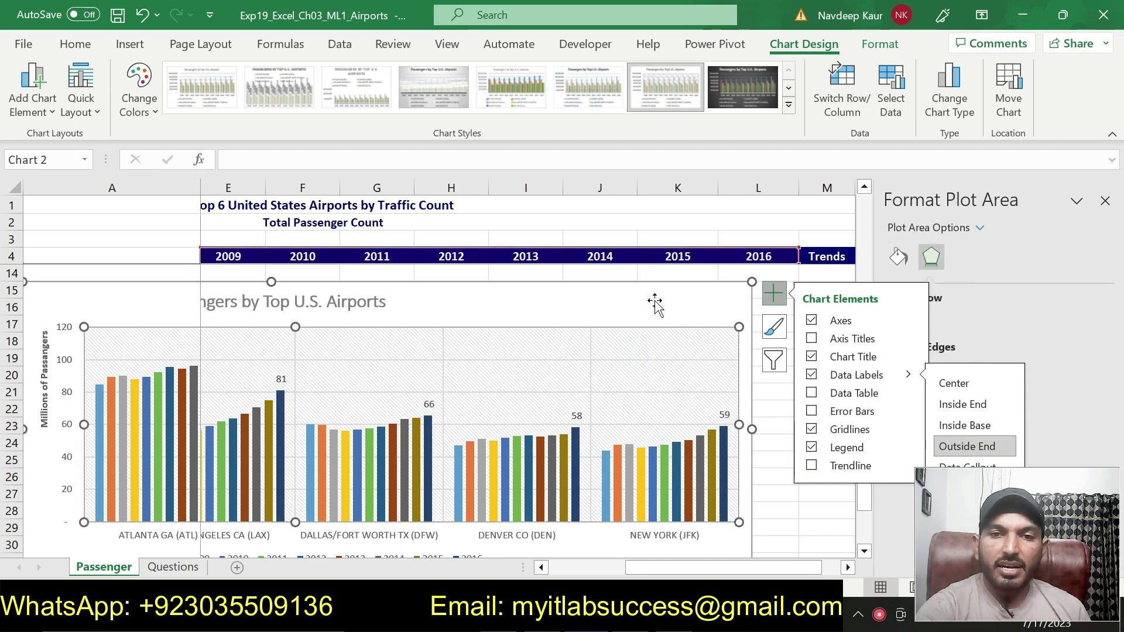
{"action": "left_click", "coordinate": [778, 509]}
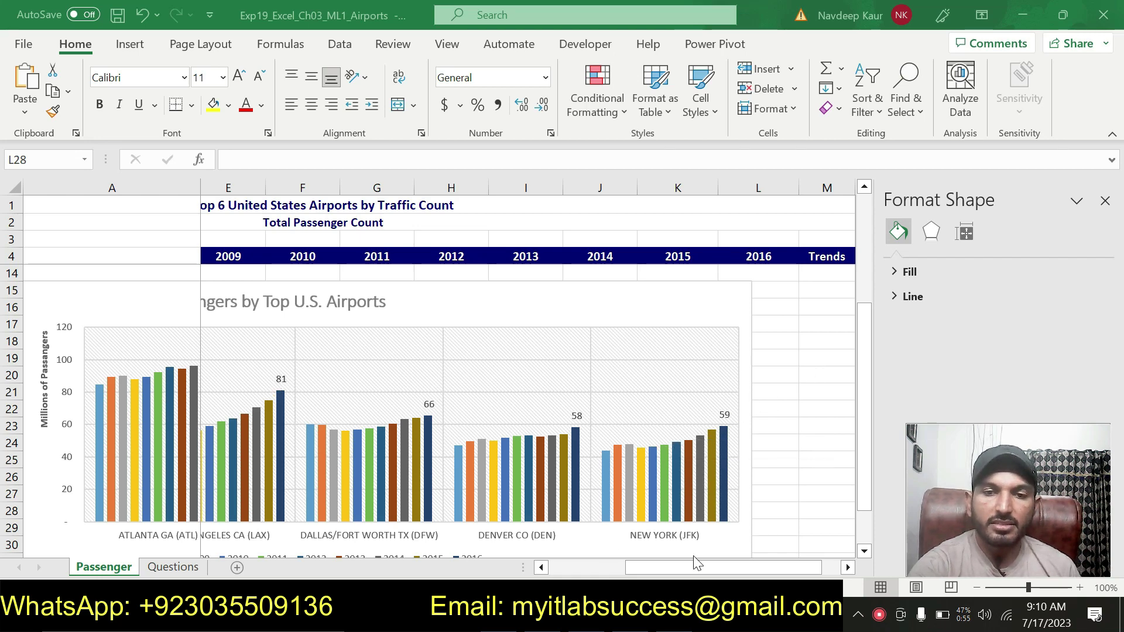
{"action": "left_click_drag", "start_coordinate": [692, 568], "coordinate": [532, 572]}
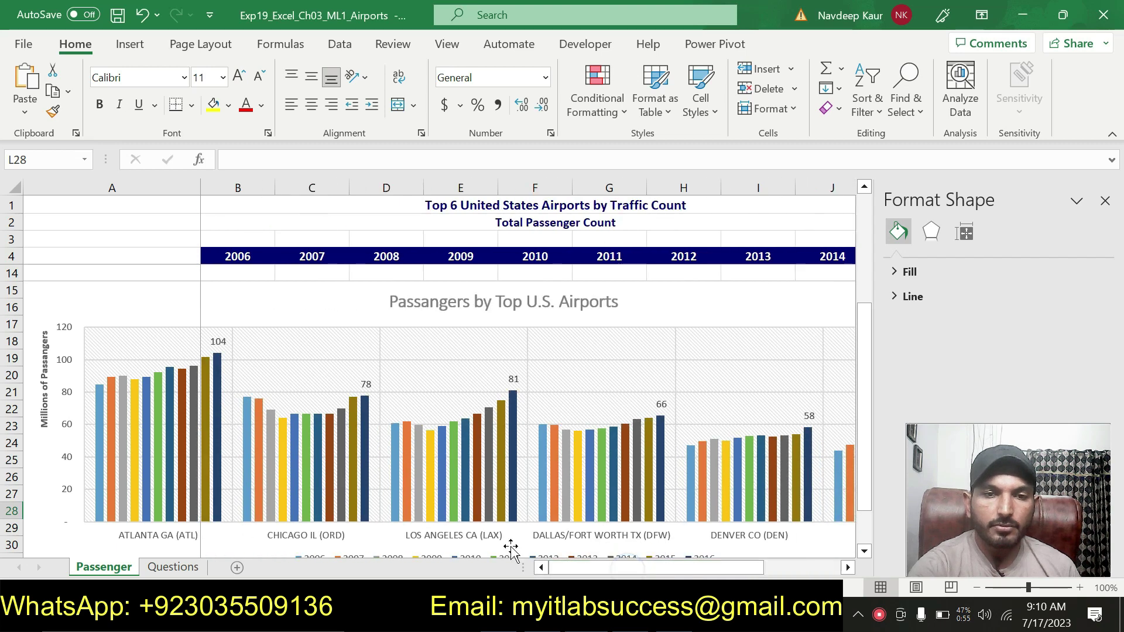
{"action": "left_click", "coordinate": [1106, 200]}
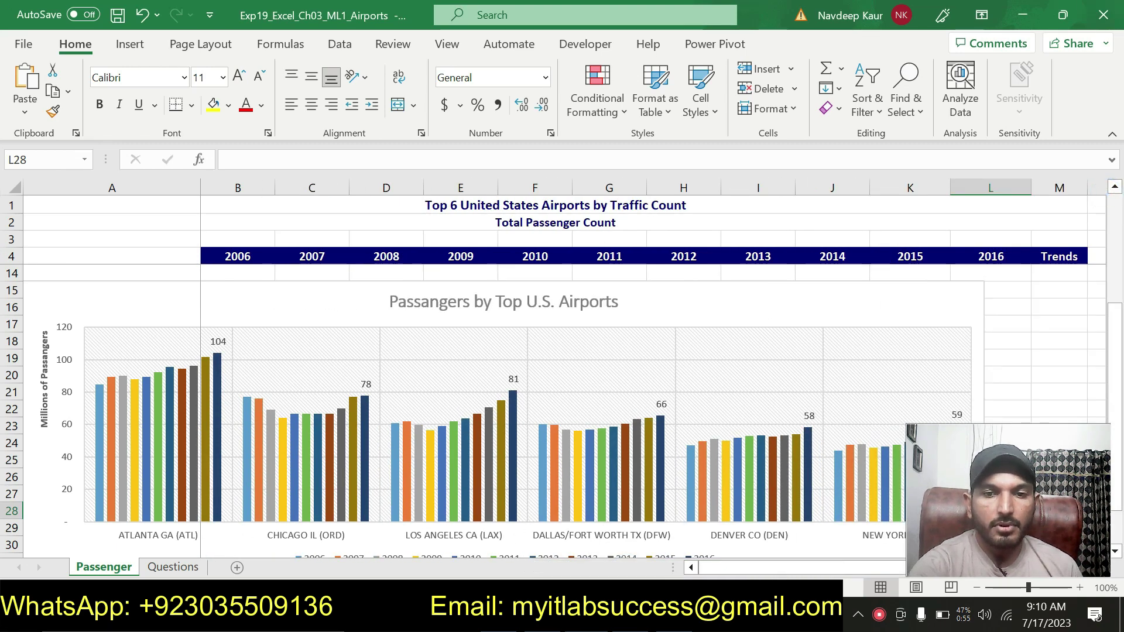
Switch to the Word instructions, clear the highlight from the Step 5 text and highlight the Step 6 text
{"action": "key", "text": "alt+Tab"}
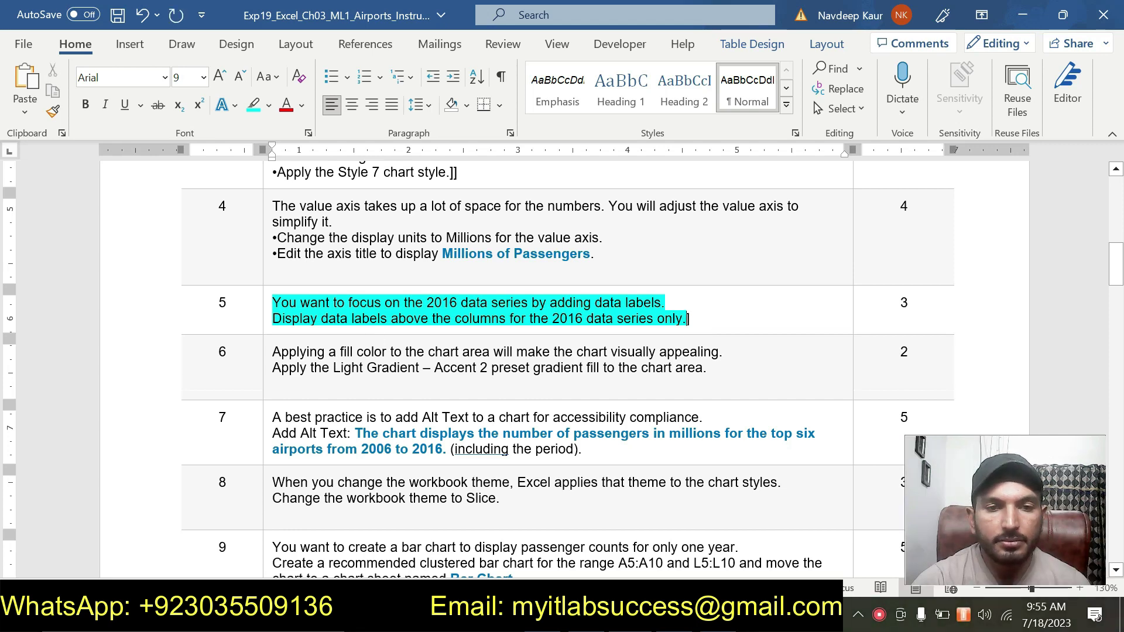
{"action": "left_click", "coordinate": [273, 306]}
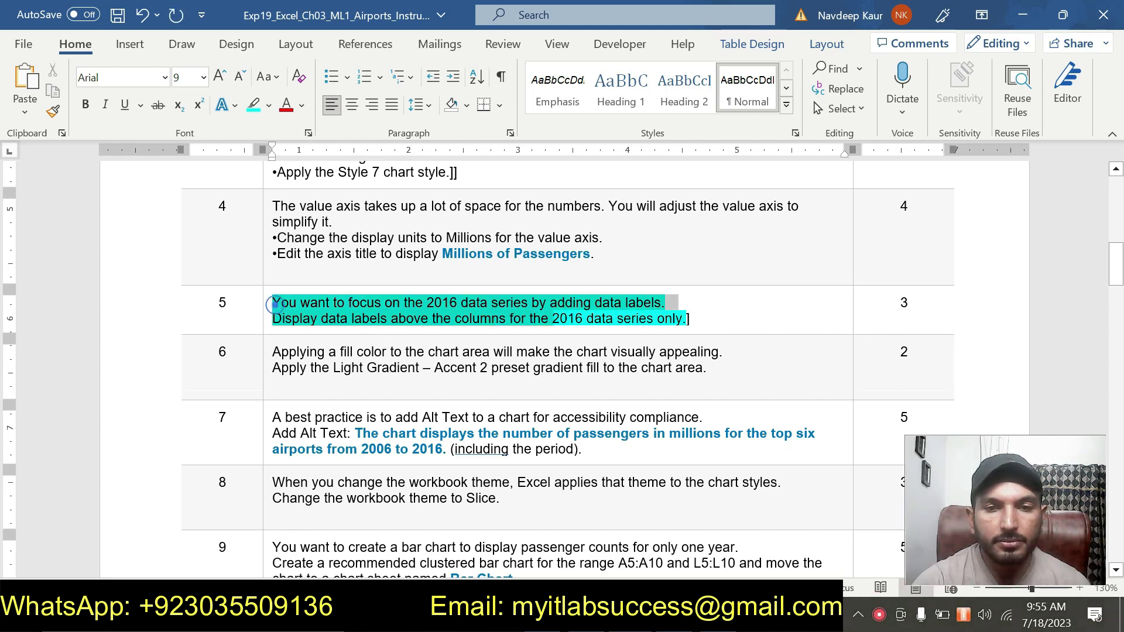
{"action": "left_click", "coordinate": [724, 286]}
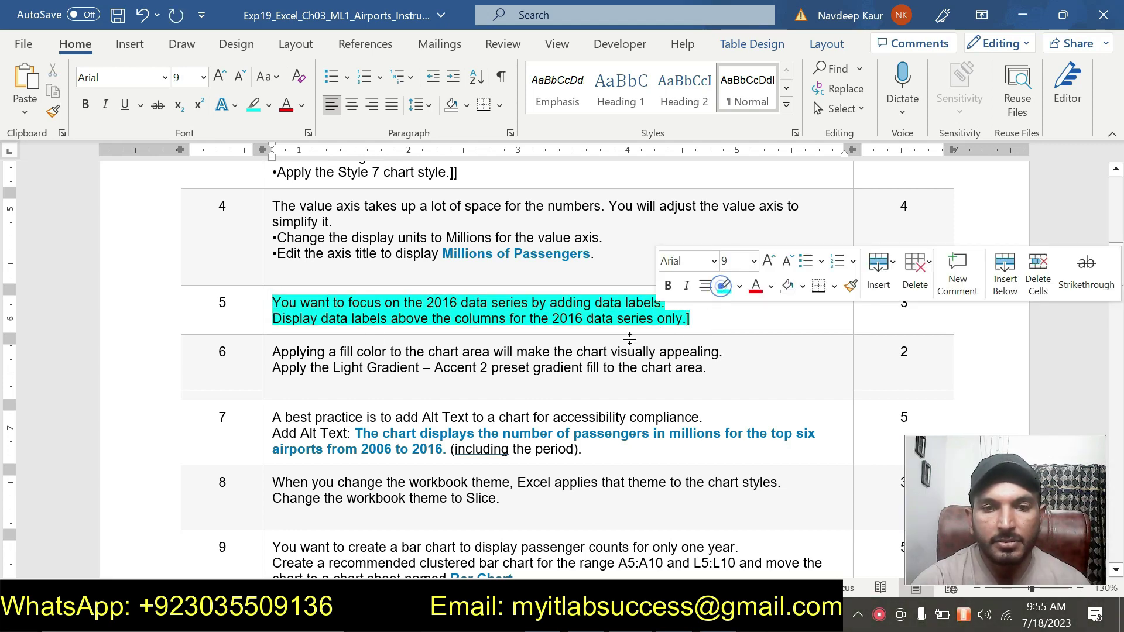
{"action": "left_click_drag", "start_coordinate": [709, 318], "coordinate": [274, 303]}
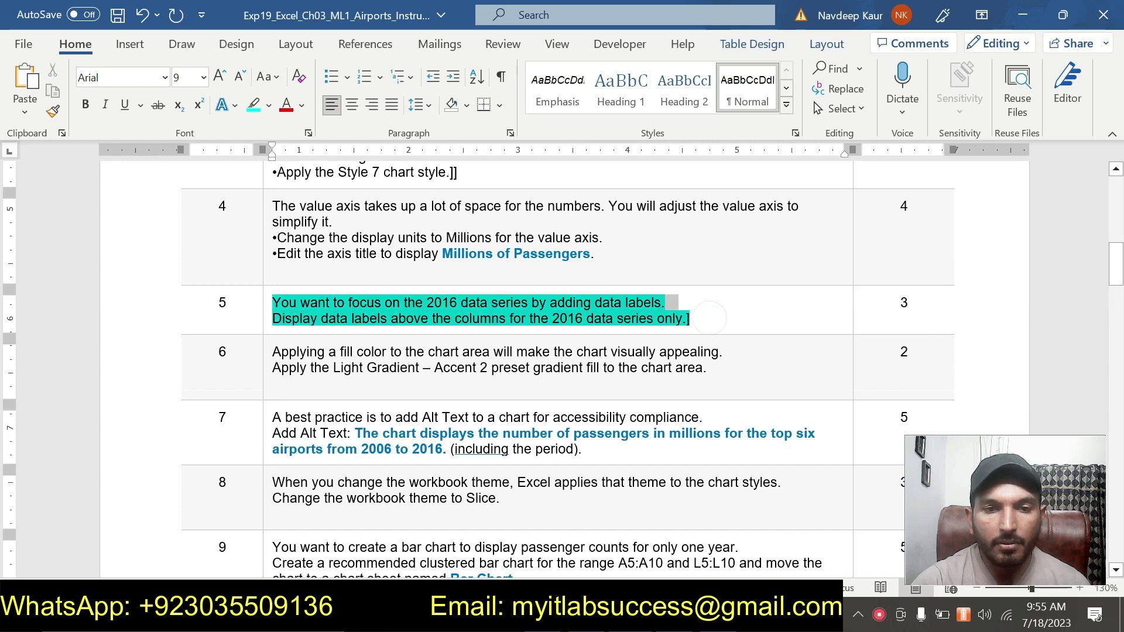
{"action": "left_click", "coordinate": [357, 270]}
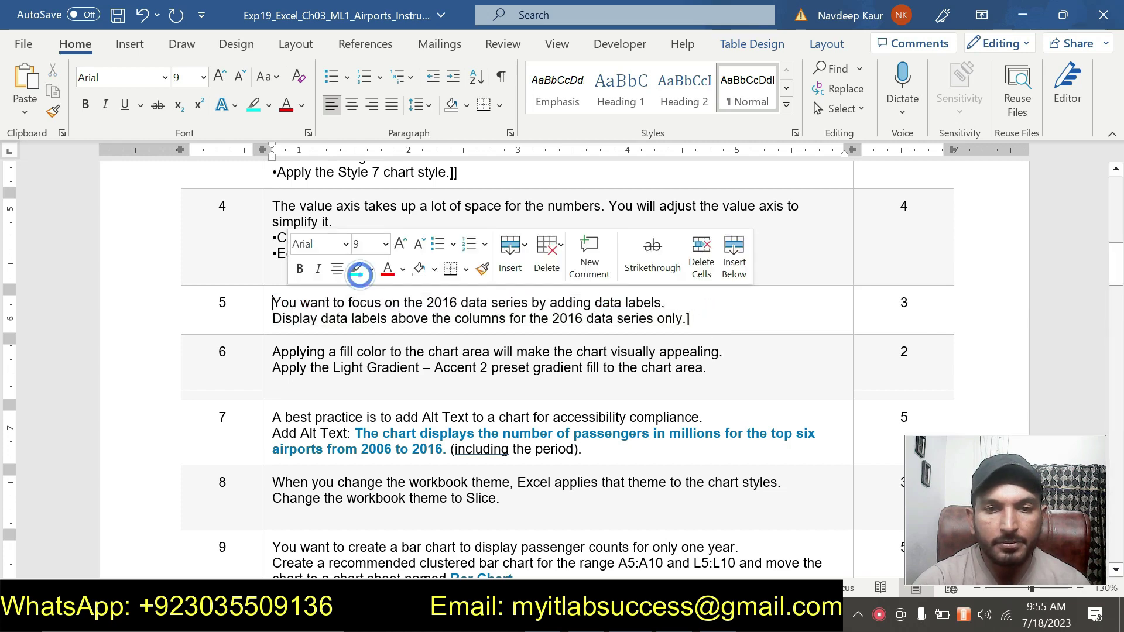
{"action": "left_click", "coordinate": [633, 367]}
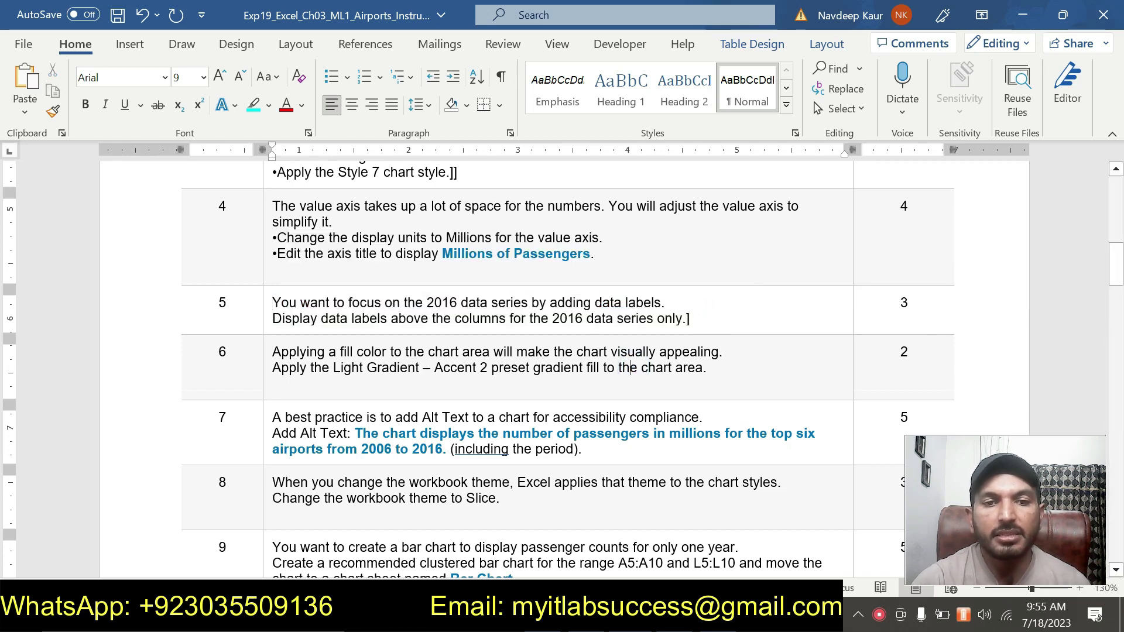
{"action": "left_click_drag", "start_coordinate": [709, 368], "coordinate": [363, 355]}
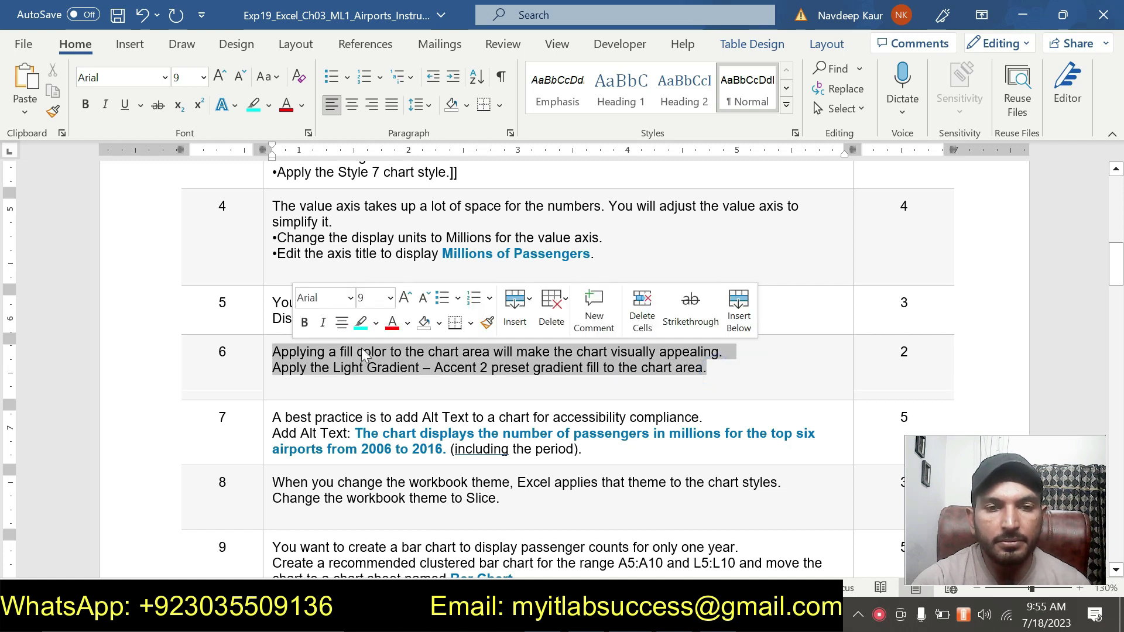
{"action": "left_click", "coordinate": [361, 323]}
{"action": "left_click", "coordinate": [356, 369]}
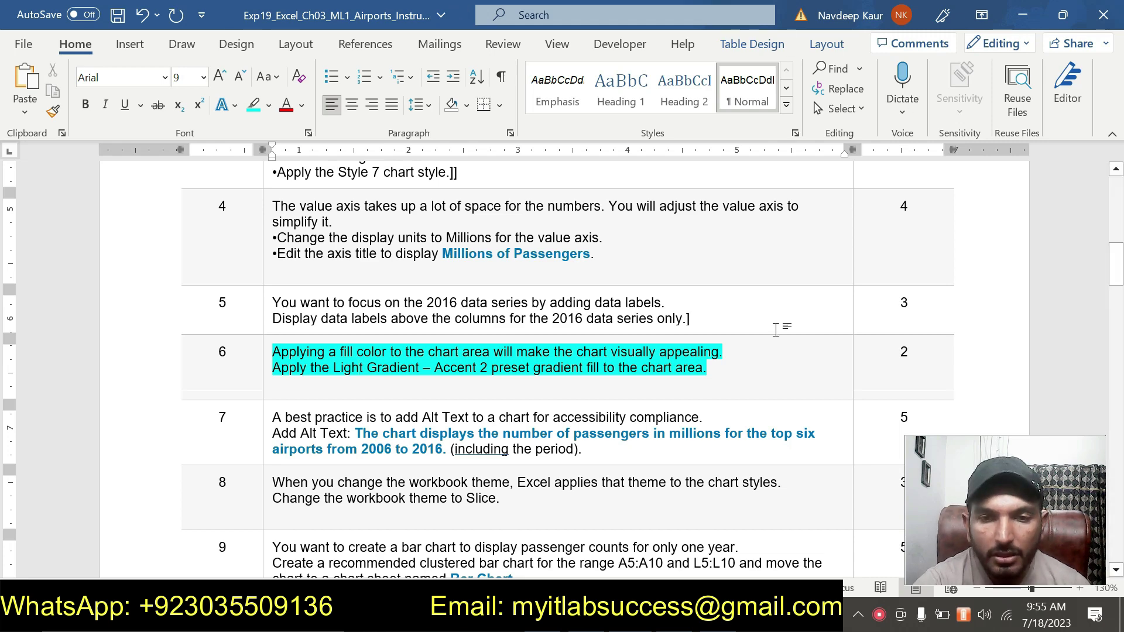
Switch to Excel and fill the column chart's chart area with the Light Gradient – Accent 2 preset gradient
{"action": "key", "text": "alt+Tab"}
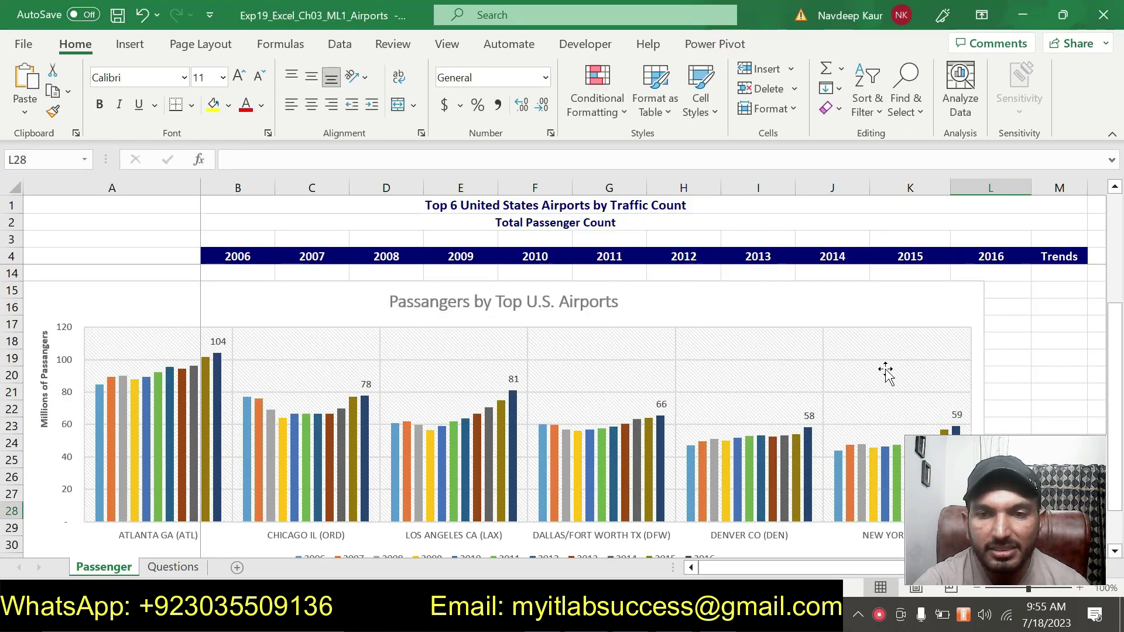
{"action": "right_click", "coordinate": [811, 318]}
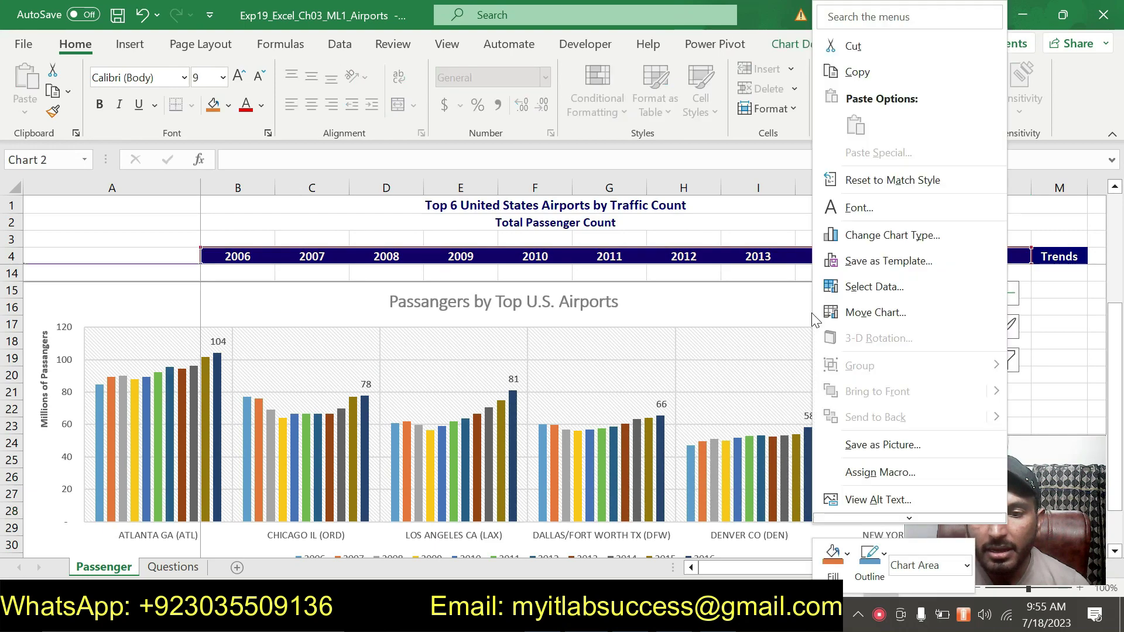
{"action": "scroll", "coordinate": [867, 375], "scroll_direction": "down", "scroll_amount": 1}
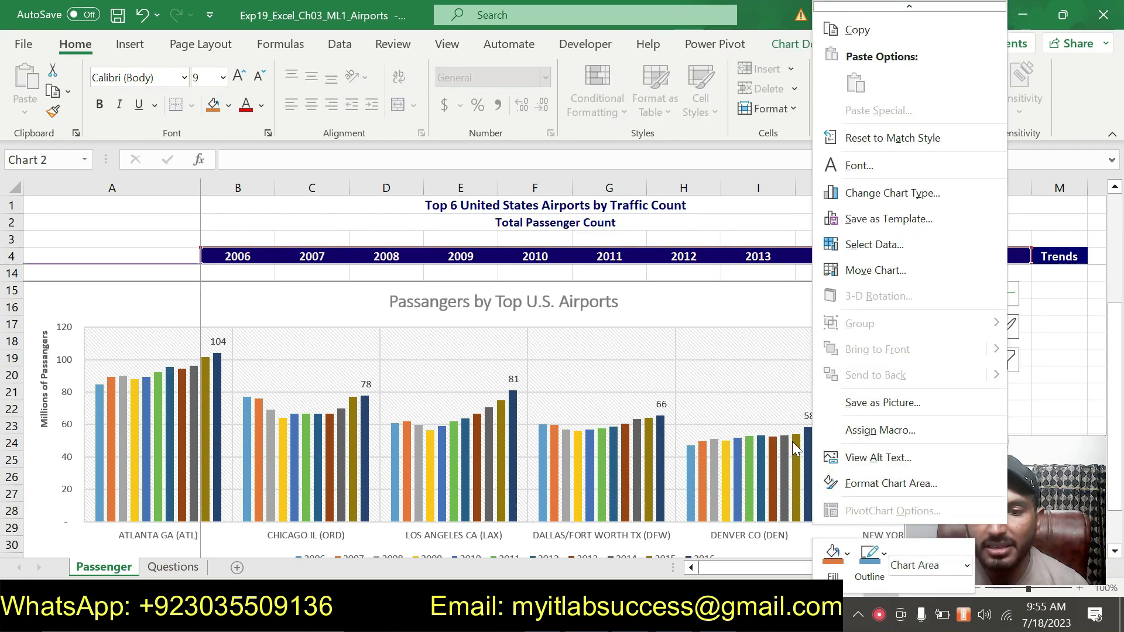
{"action": "left_click", "coordinate": [838, 483]}
{"action": "left_click_drag", "start_coordinate": [954, 491], "coordinate": [60, 482]}
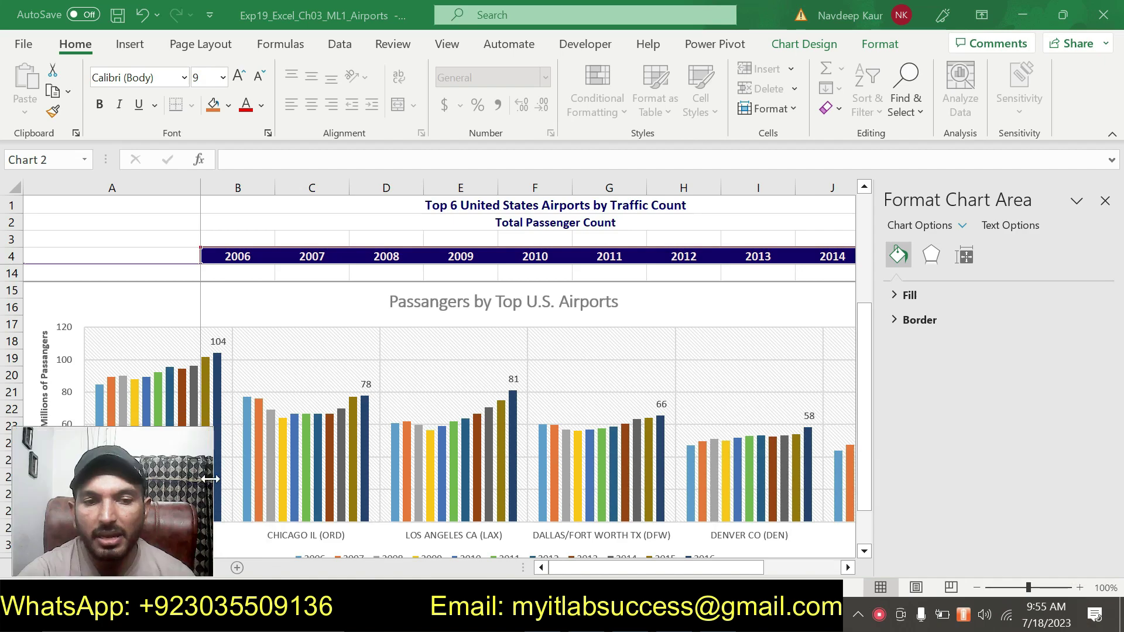
{"action": "left_click", "coordinate": [894, 295]}
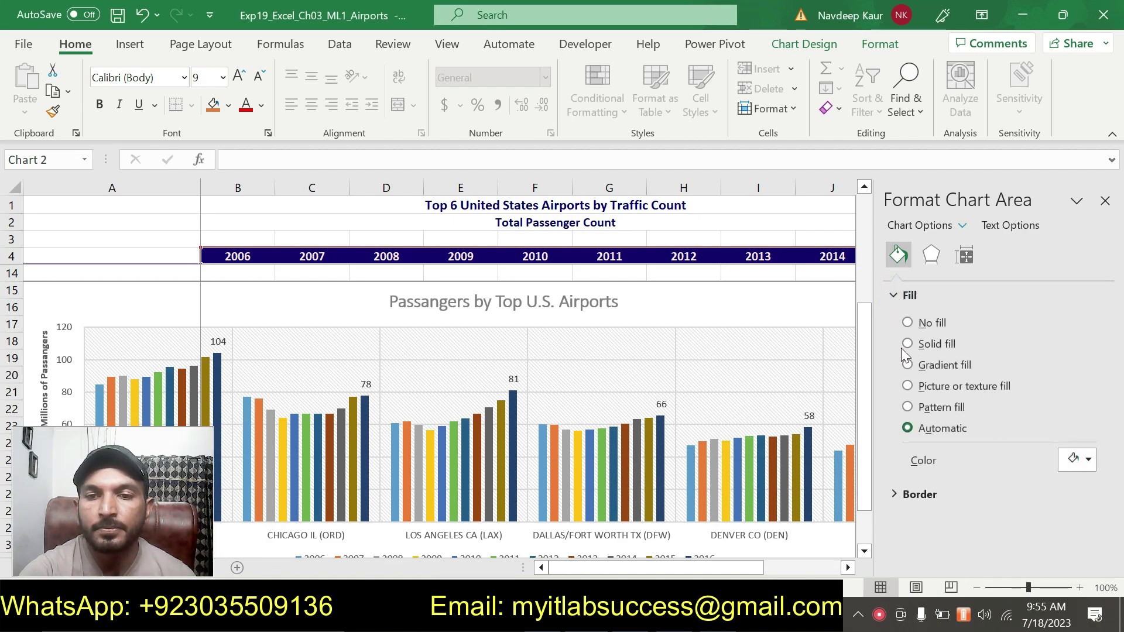
{"action": "left_click", "coordinate": [908, 365]}
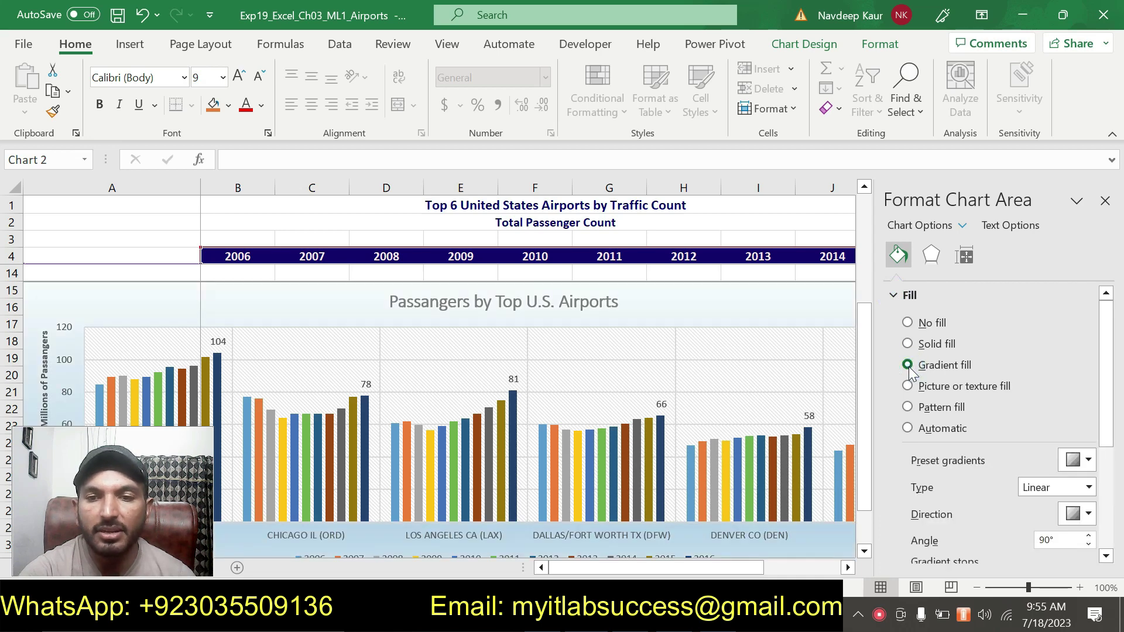
{"action": "left_click", "coordinate": [1089, 459]}
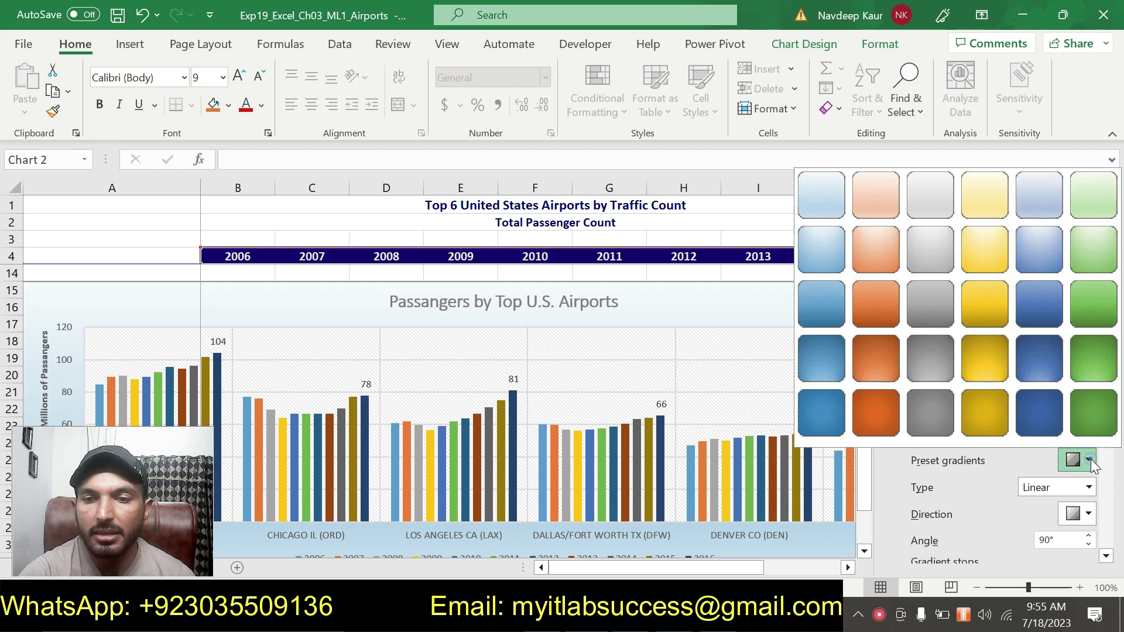
{"action": "left_click", "coordinate": [873, 202]}
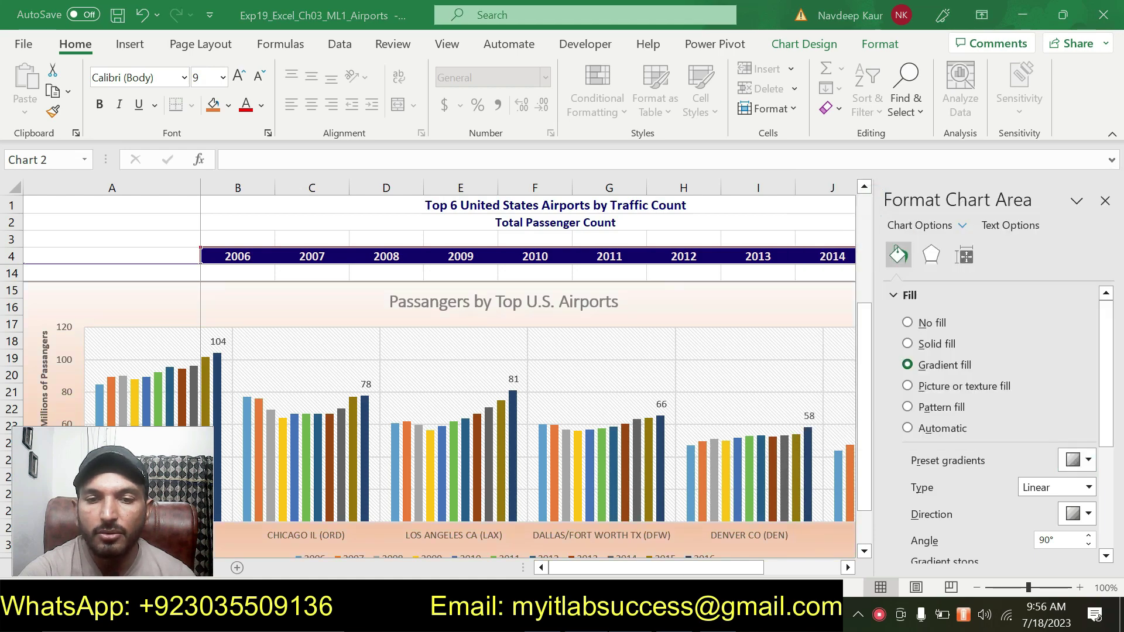
Recheck the Step 6 instruction in Word, return to Excel and close the Format Chart Area pane
{"action": "key", "text": "alt+Tab"}
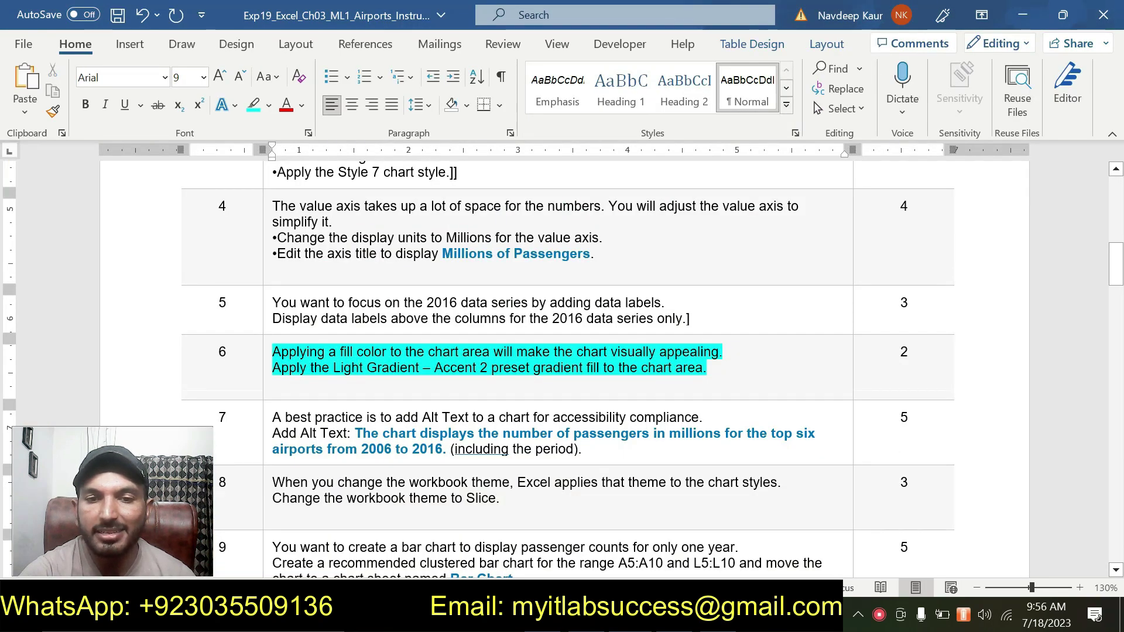
{"action": "key", "text": "alt+Tab"}
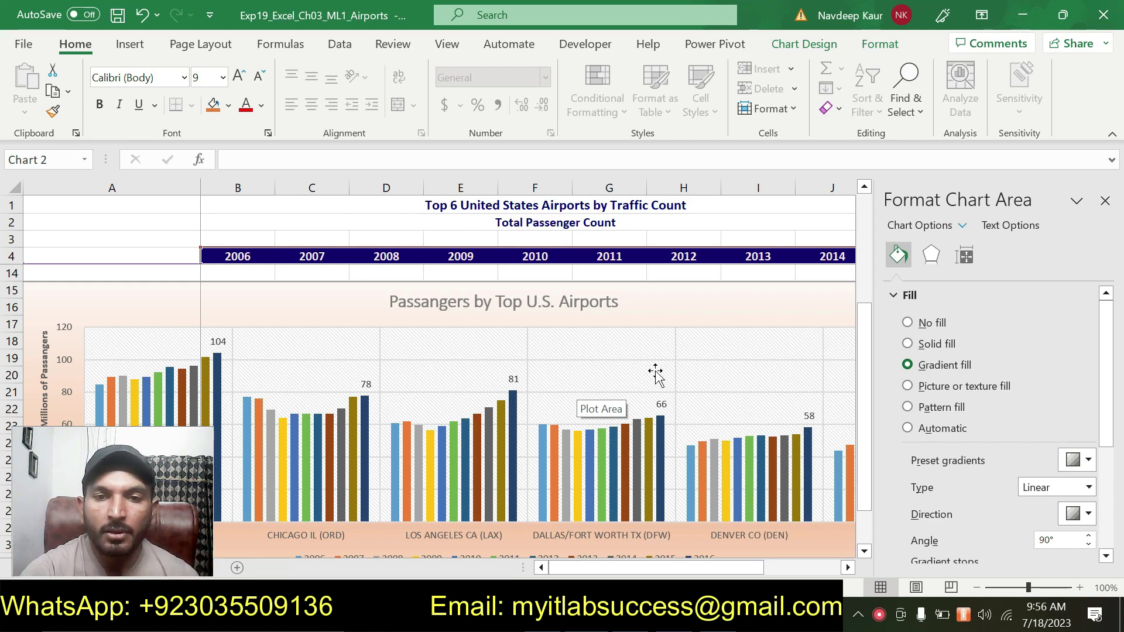
{"action": "left_click", "coordinate": [1105, 200]}
Switch to the Word instructions, clear the highlight from the Step 6 text and highlight the Step 7 text
{"action": "key", "text": "alt+Tab"}
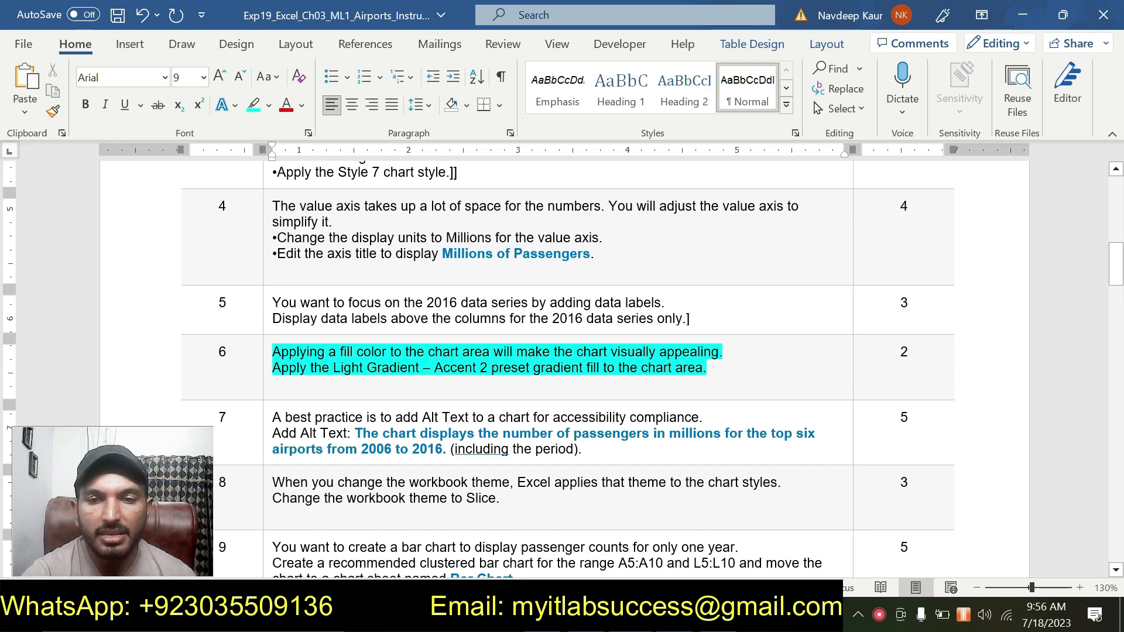
{"action": "left_click", "coordinate": [713, 369]}
{"action": "left_click_drag", "start_coordinate": [713, 369], "coordinate": [276, 354]}
{"action": "left_click", "coordinate": [336, 327]}
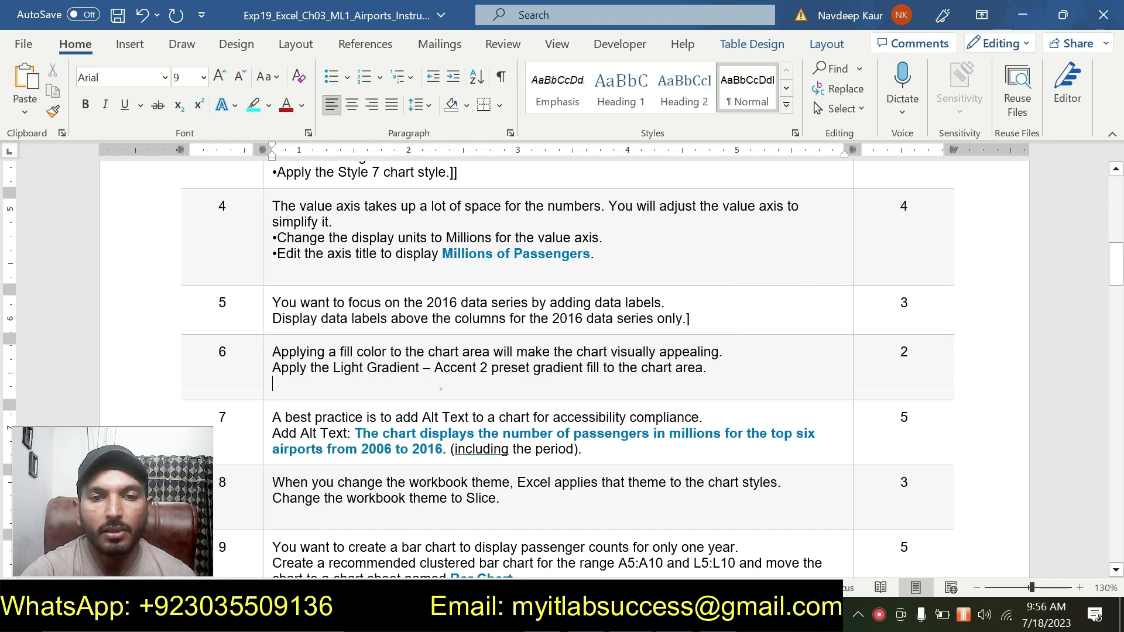
{"action": "scroll", "coordinate": [443, 389], "scroll_direction": "down", "scroll_amount": 3}
{"action": "left_click_drag", "start_coordinate": [583, 285], "coordinate": [272, 254]}
{"action": "left_click", "coordinate": [337, 229]}
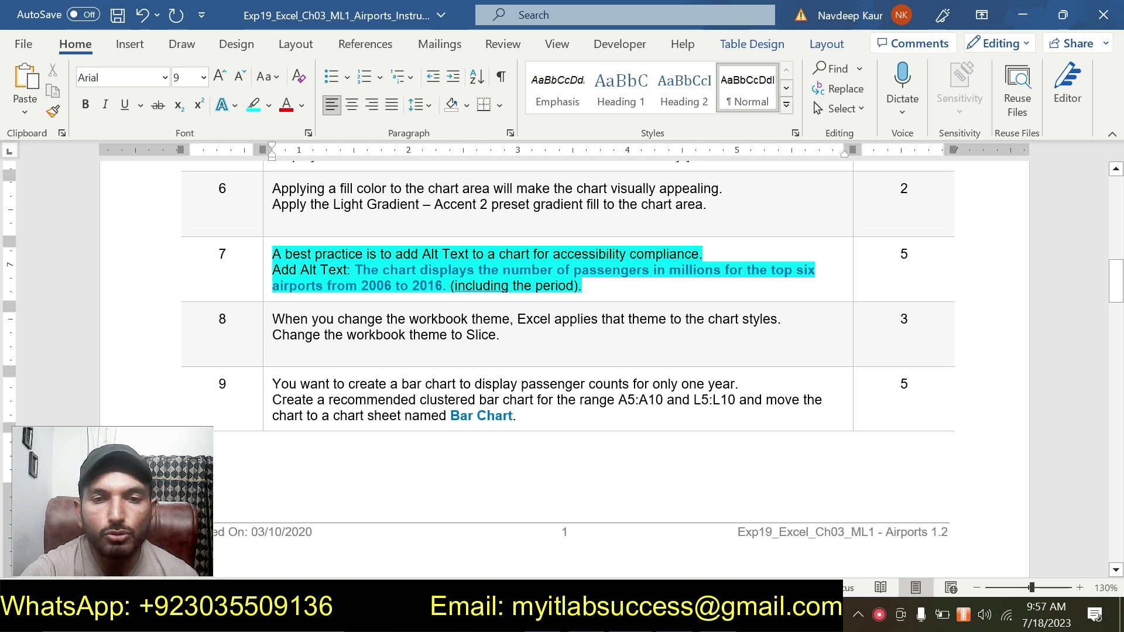
{"action": "left_click", "coordinate": [440, 270]}
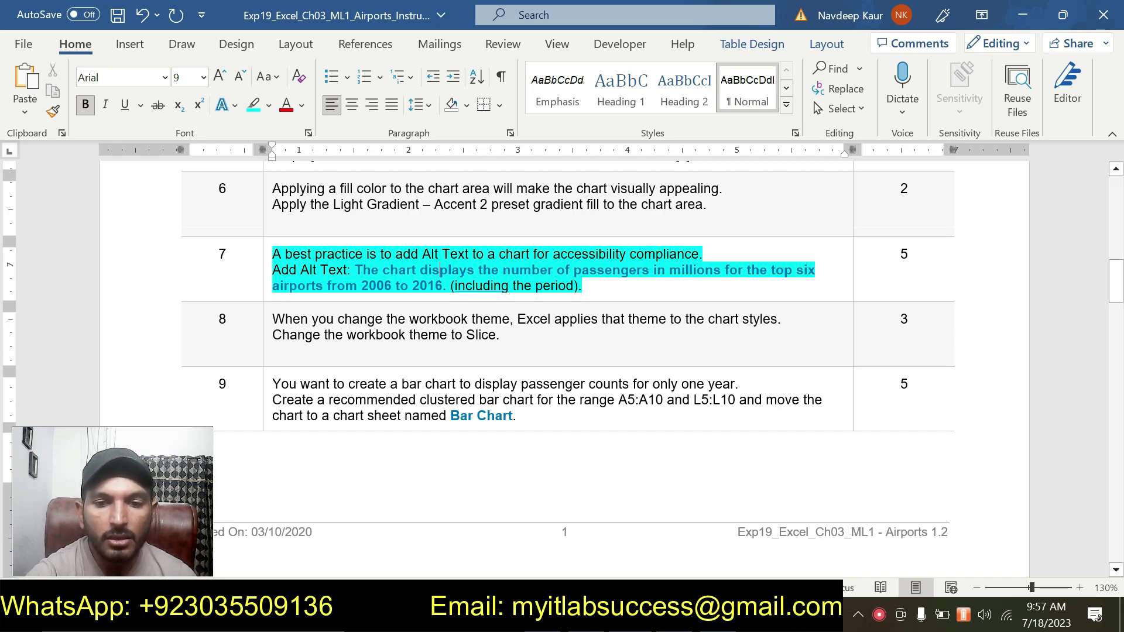
Switch to Excel and open the column chart's alt text for editing, rechecking the Step 7 wording in Word
{"action": "key", "text": "alt+Tab"}
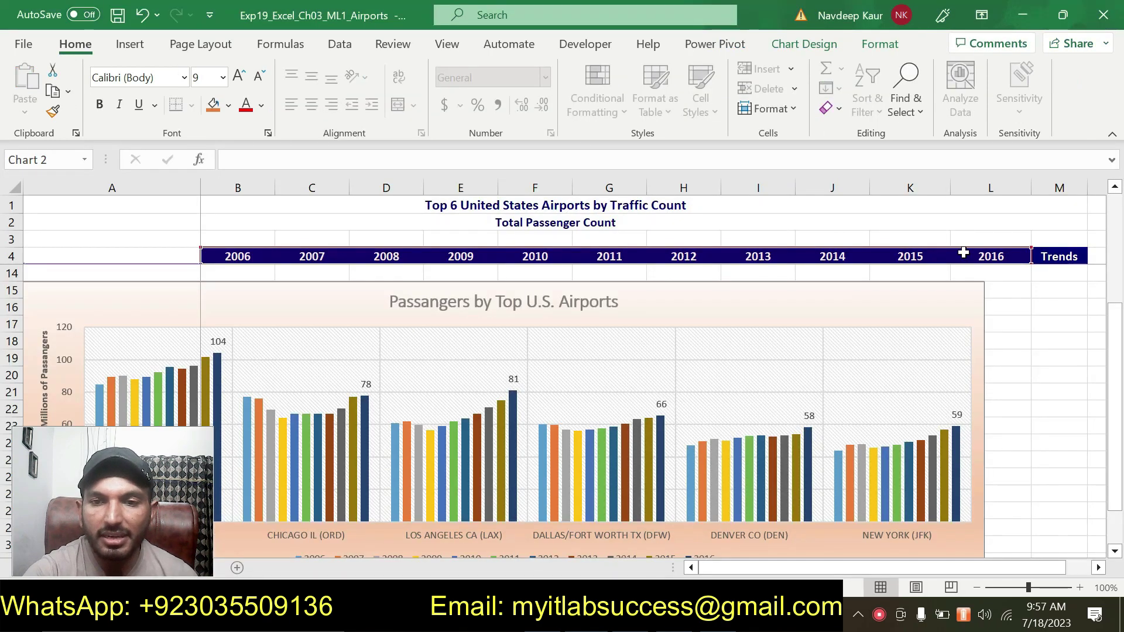
{"action": "right_click", "coordinate": [891, 299]}
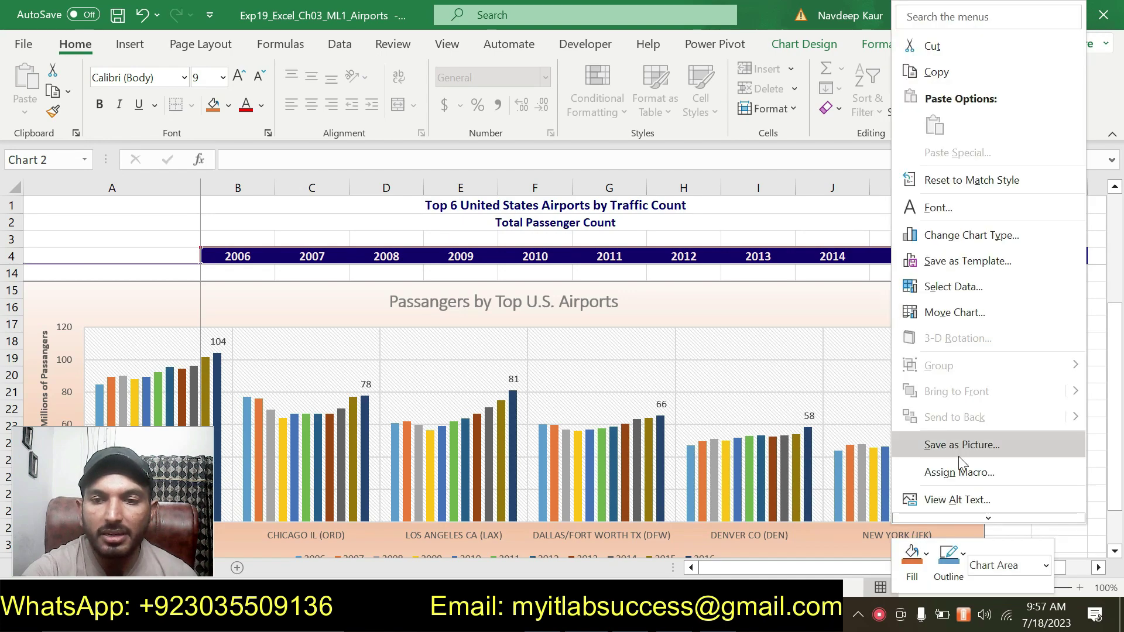
{"action": "left_click", "coordinate": [939, 500]}
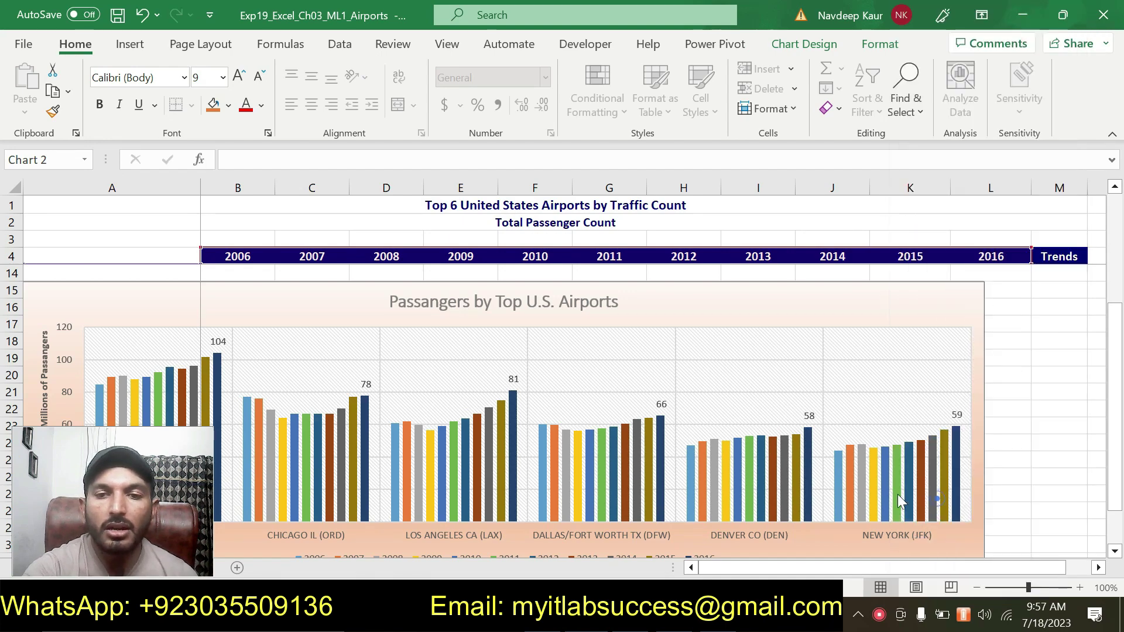
{"action": "key", "text": "alt+Tab"}
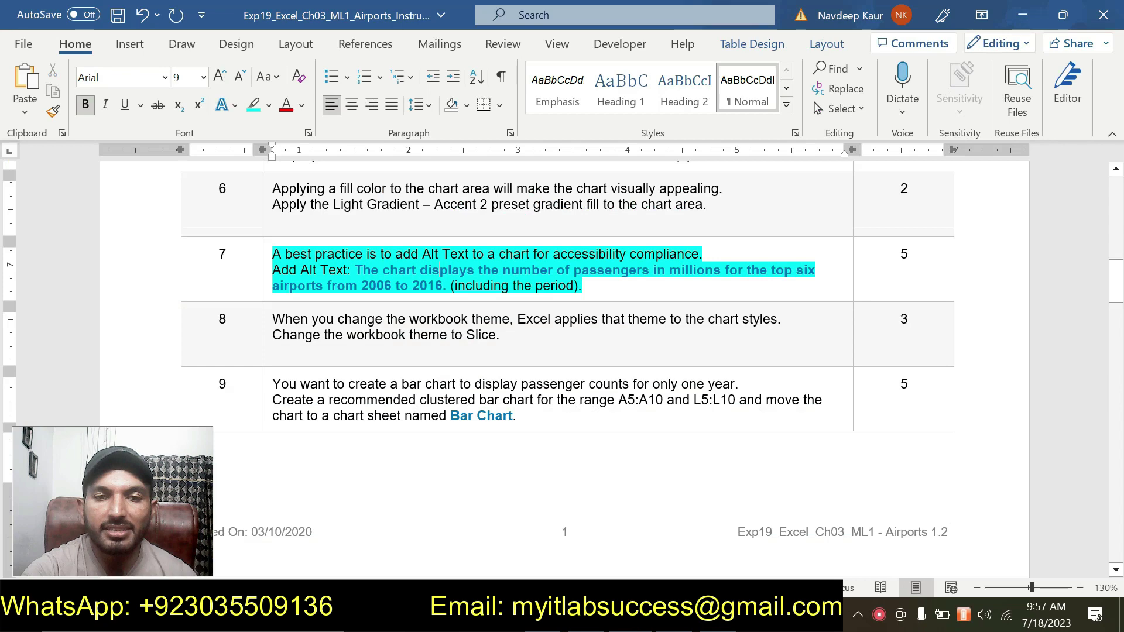
{"action": "key", "text": "alt+Tab"}
{"action": "left_click", "coordinate": [987, 373]}
Begin the chart's alt text with "The chart displays the number of passengers", correcting the spelling of "passengers"
{"action": "type", "text": "The chart "}
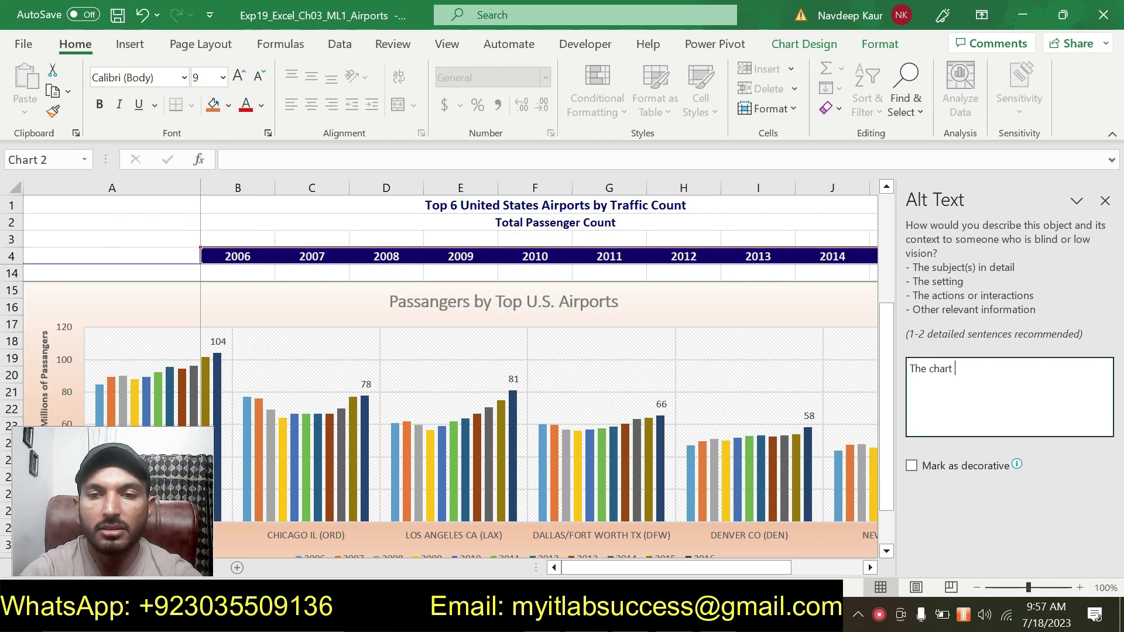
{"action": "type", "text": "displays t"}
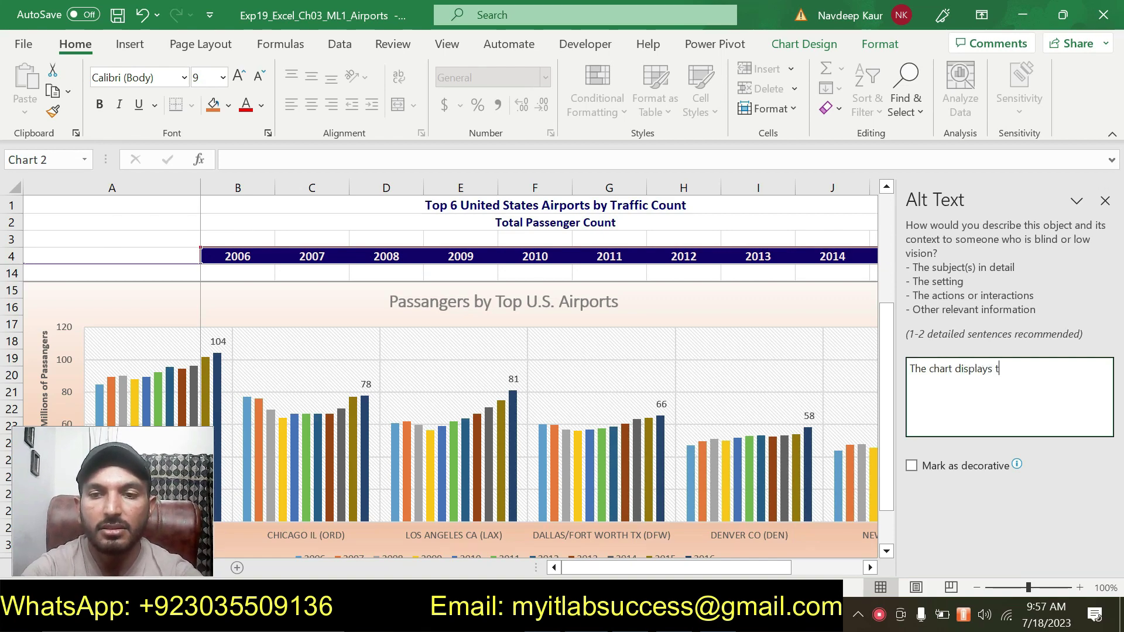
{"action": "type", "text": "he number"}
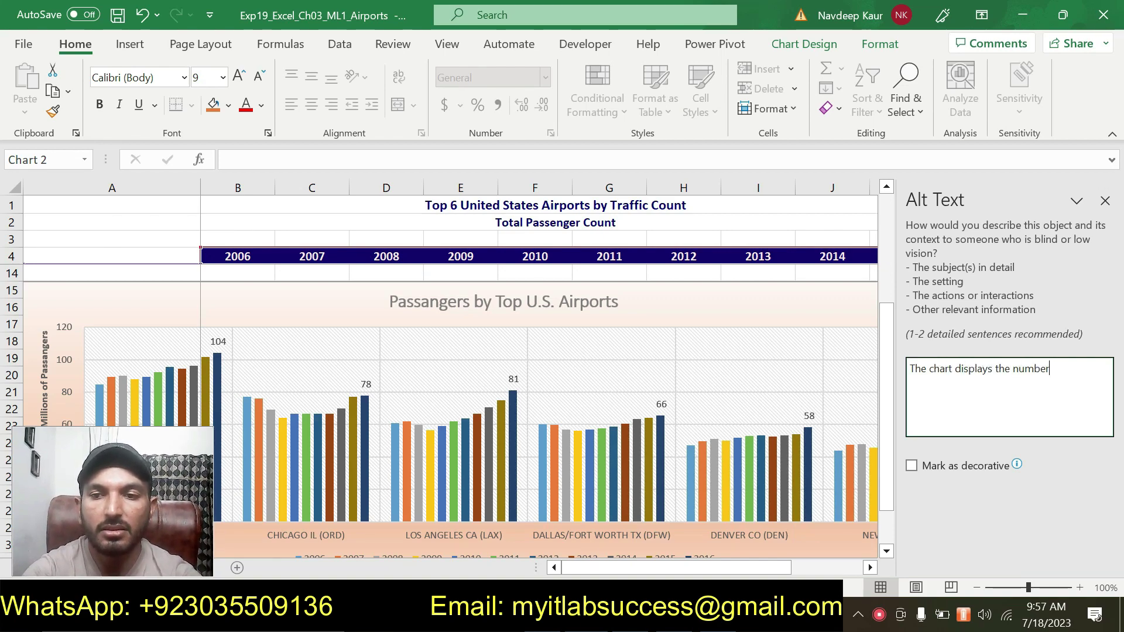
{"action": "type", "text": " of passangers"}
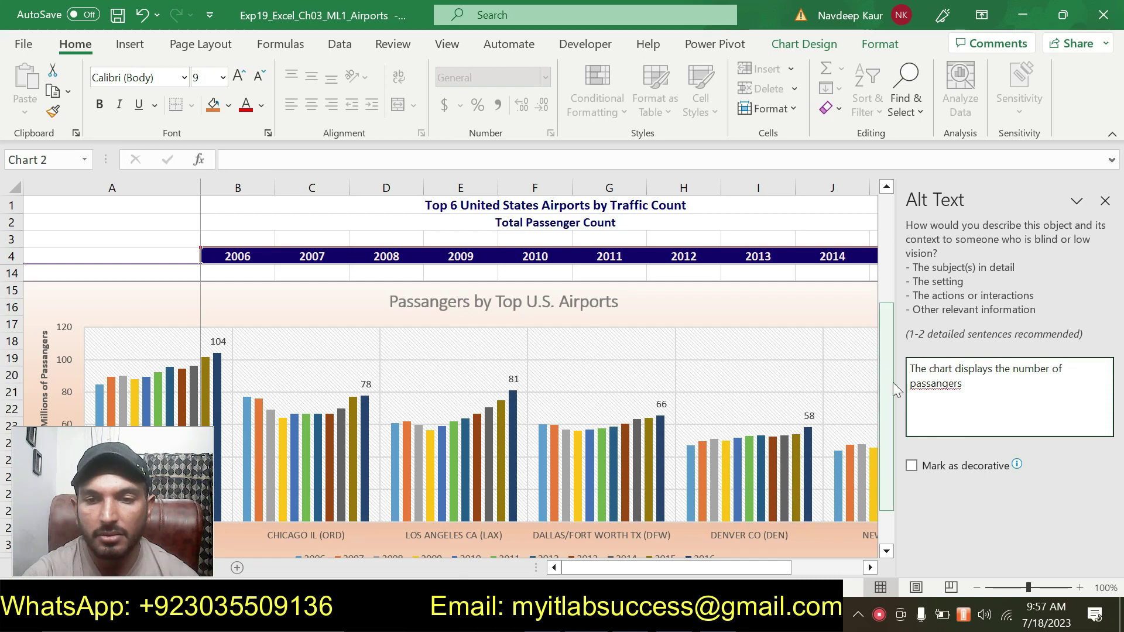
{"action": "right_click", "coordinate": [933, 388]}
{"action": "left_click", "coordinate": [990, 162]}
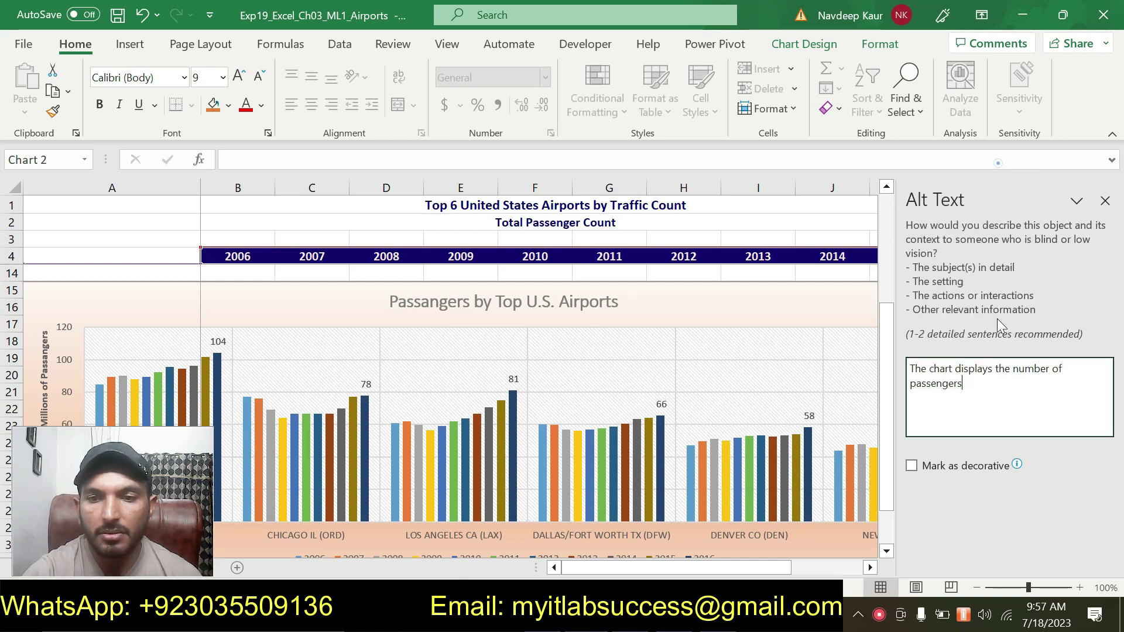
Recheck the Step 7 wording in Word and continue the alt text in Excel with "in million for the top six"
{"action": "key", "text": "alt+Tab"}
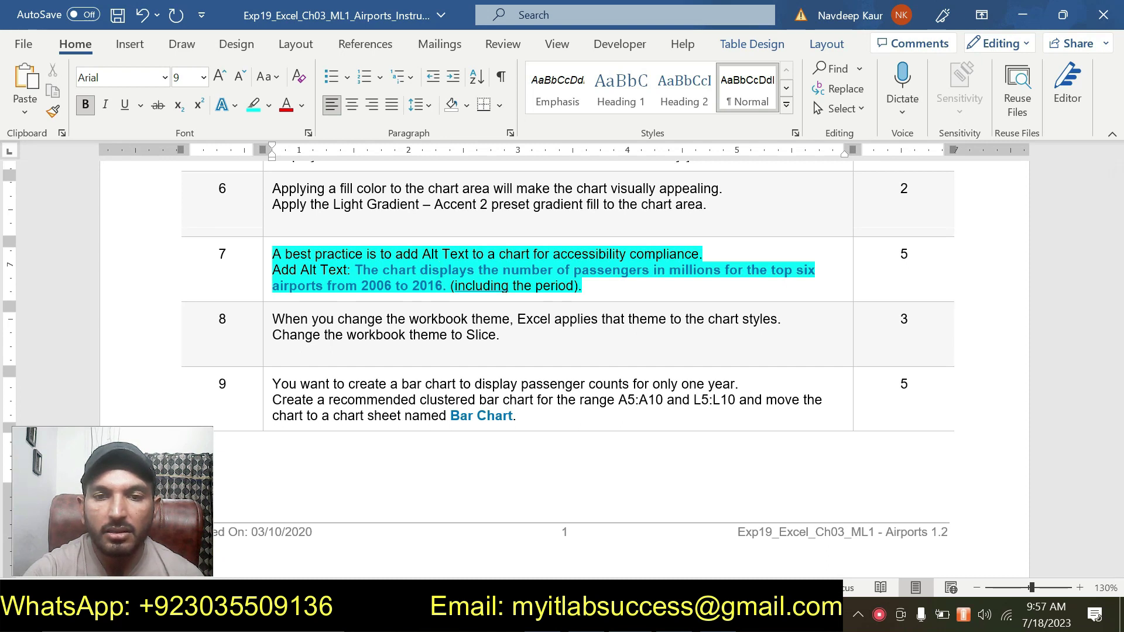
{"action": "key", "text": "alt+Tab"}
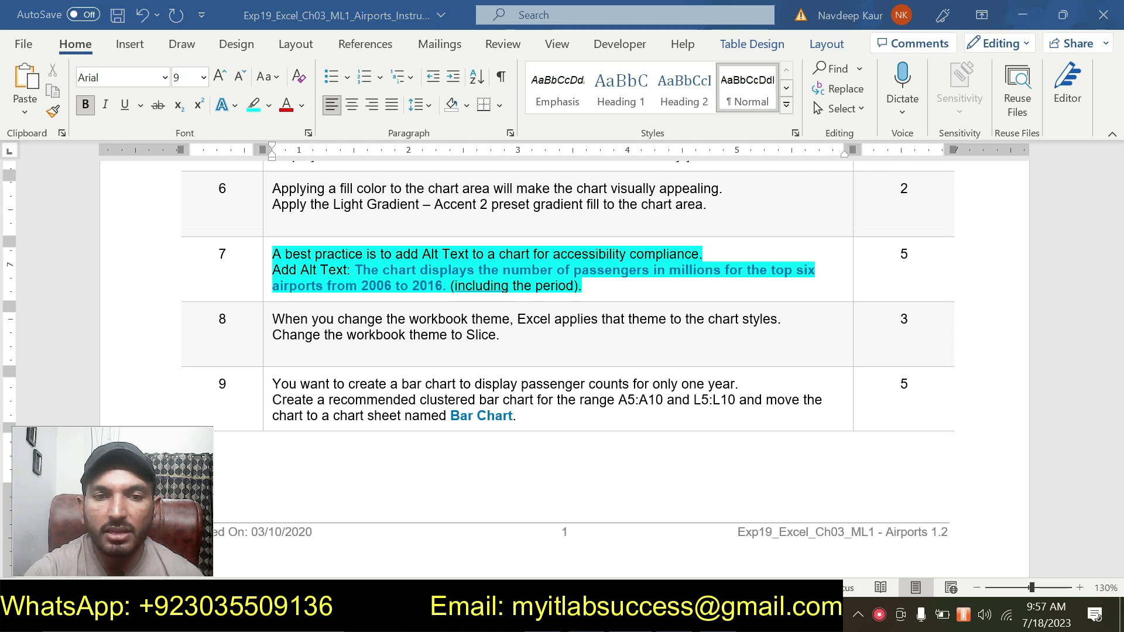
{"action": "left_click", "coordinate": [976, 381]}
{"action": "type", "text": "in milli"}
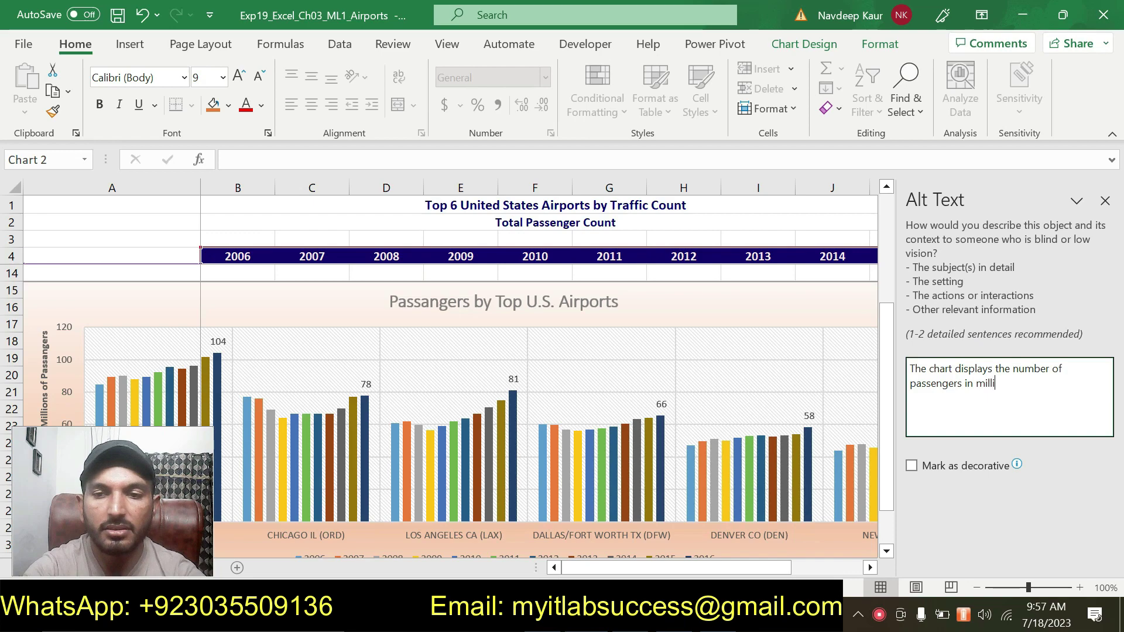
{"action": "type", "text": "on for t"}
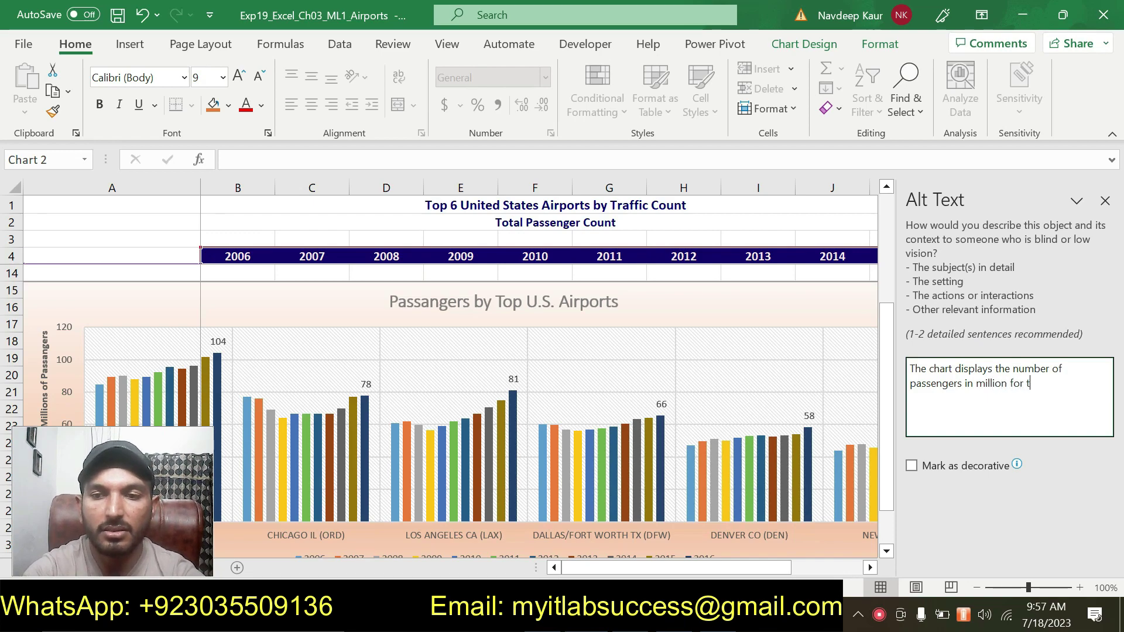
{"action": "type", "text": "he top si"}
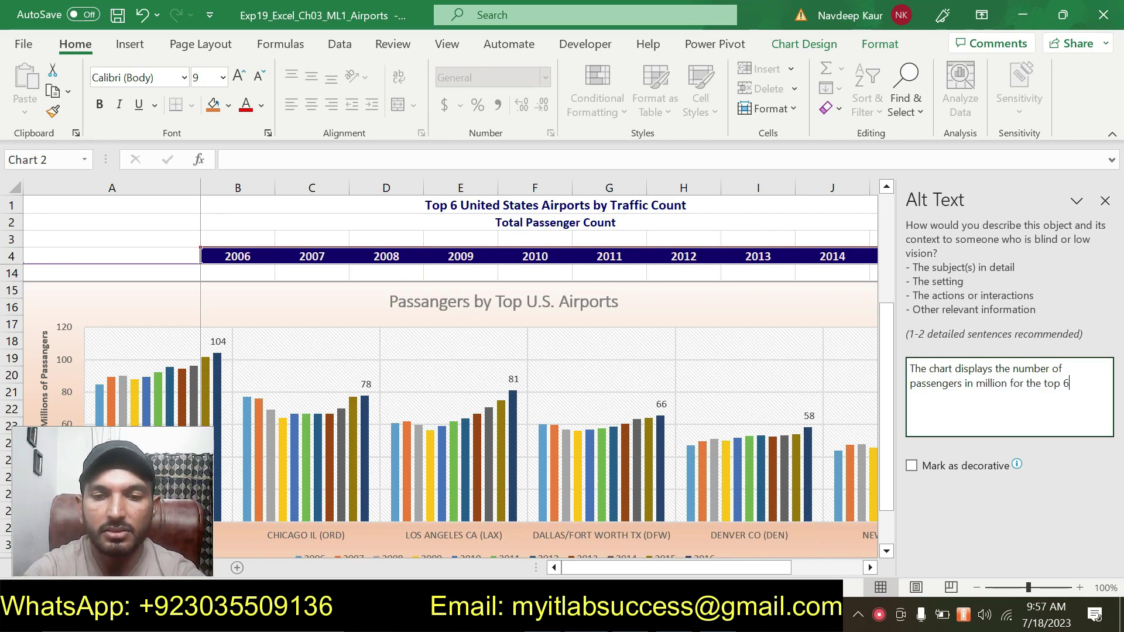
{"action": "type", "text": "x "}
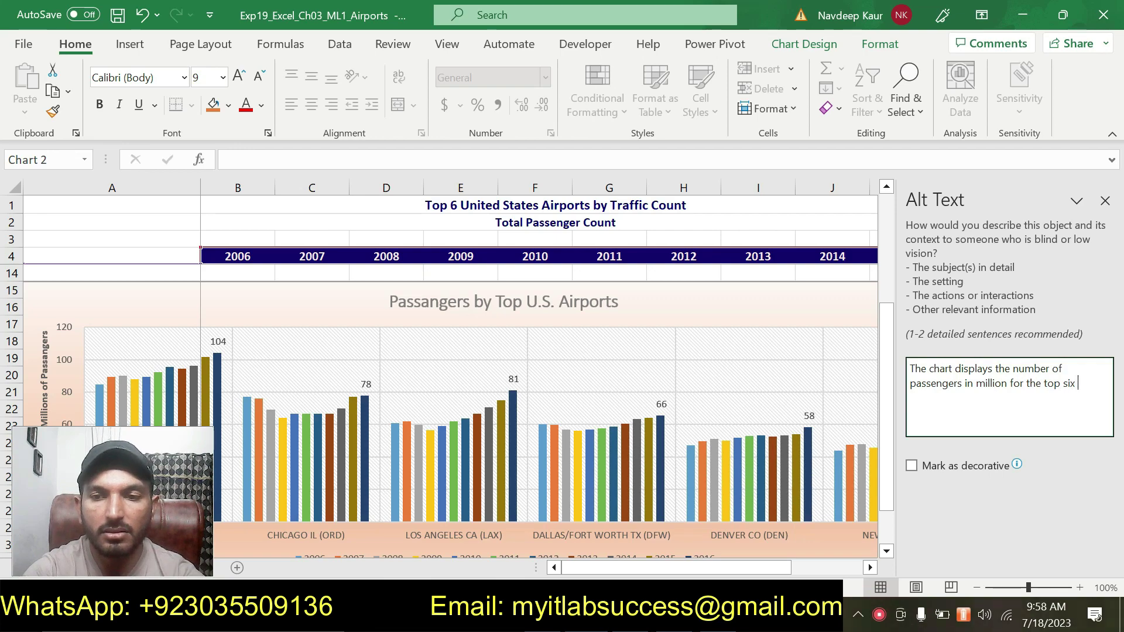
Add "airports" after "top six" in the chart's alt text and correct its spelling
{"action": "type", "text": "ariports"}
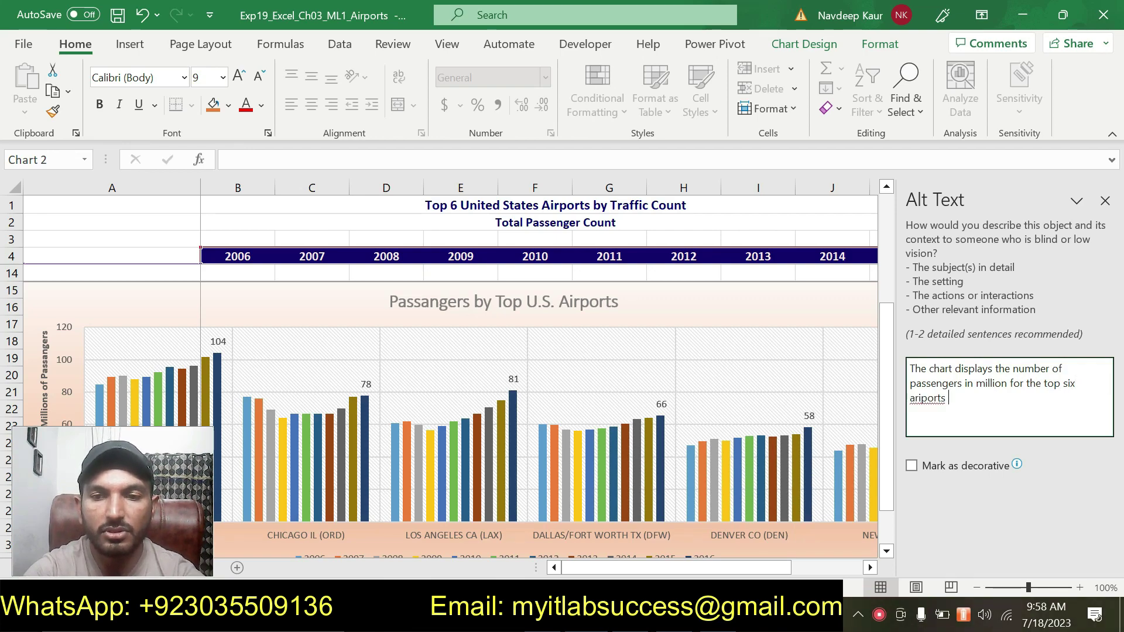
{"action": "key", "text": "BackSpace"}
{"action": "key", "text": "BackSpace"}
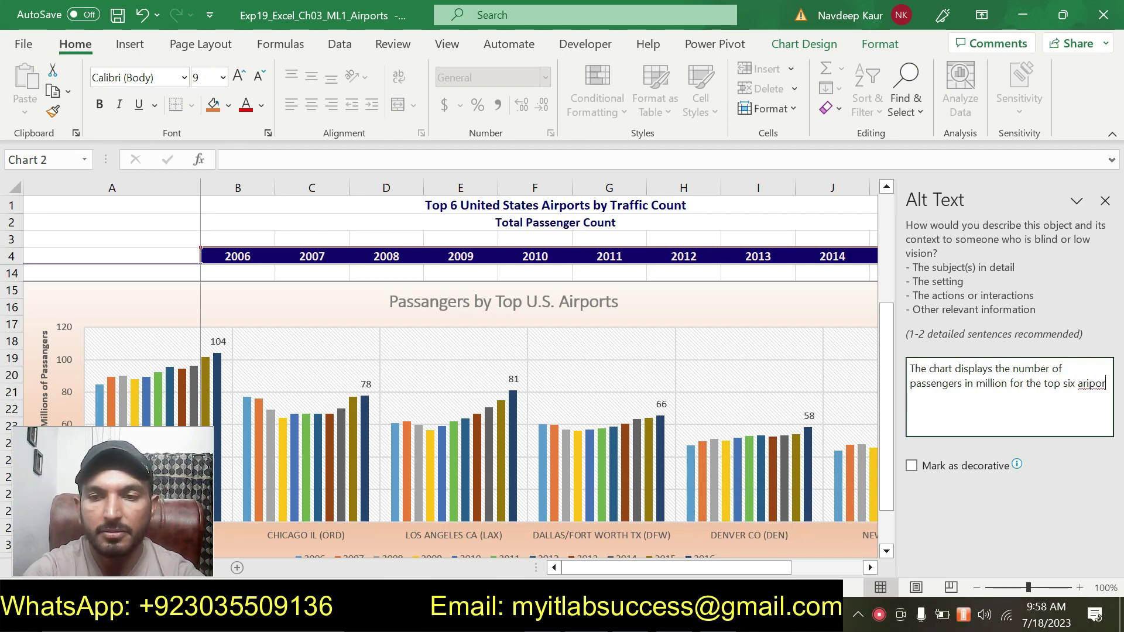
{"action": "type", "text": "ts"}
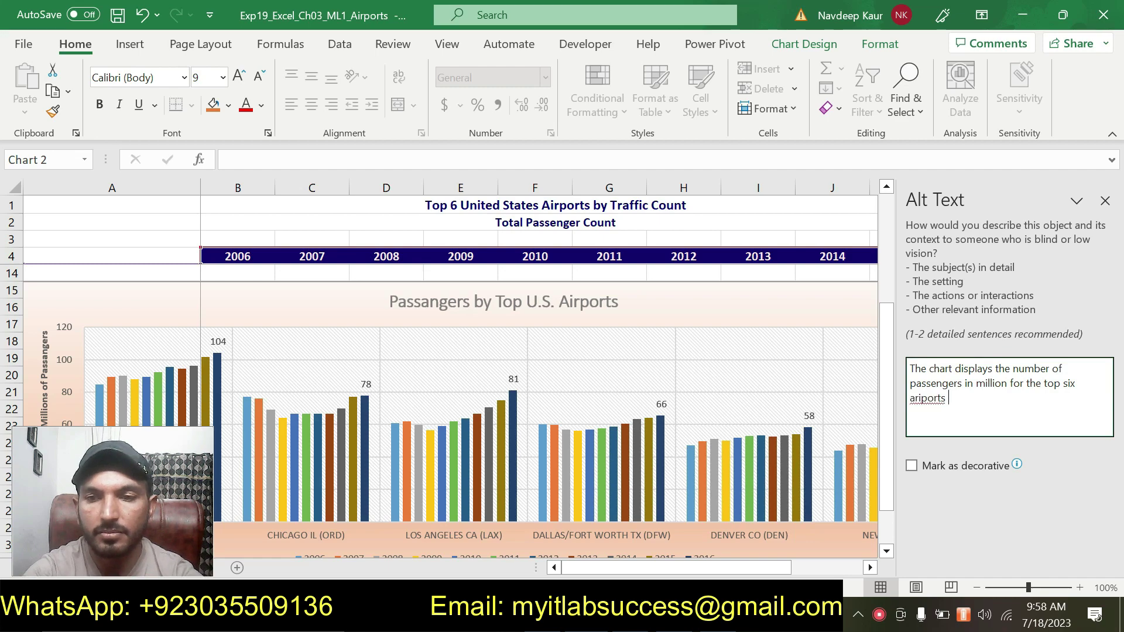
{"action": "right_click", "coordinate": [927, 397]}
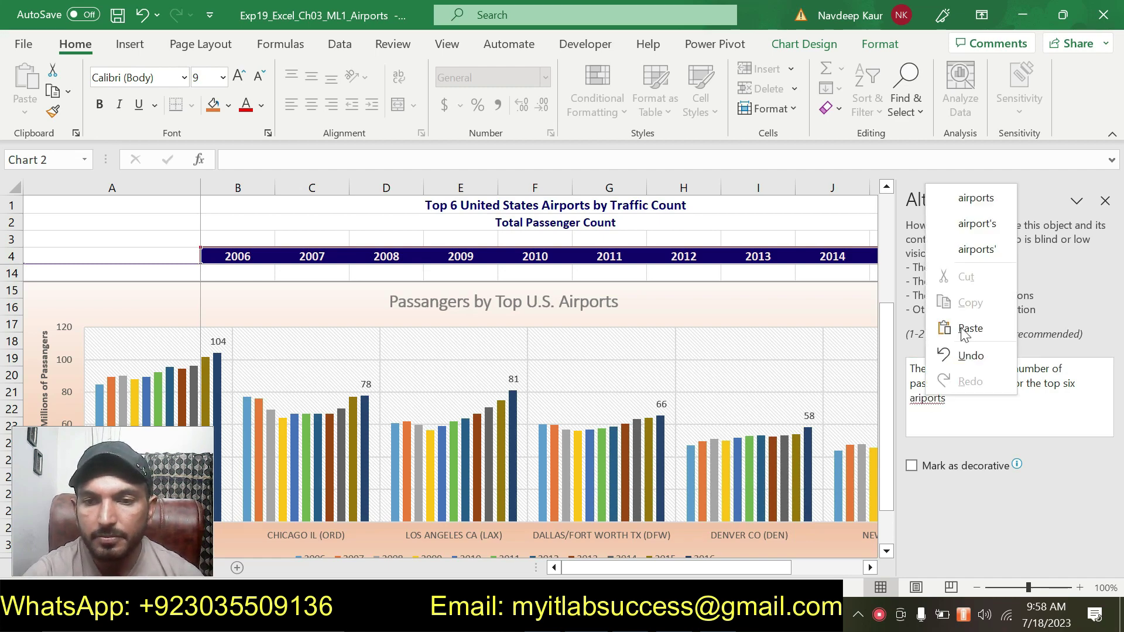
{"action": "left_click", "coordinate": [974, 194]}
Recheck the wording in Word, finish the alt text in Excel with "from 2006 to 2016." and close the Alt Text pane
{"action": "key", "text": "alt+Tab"}
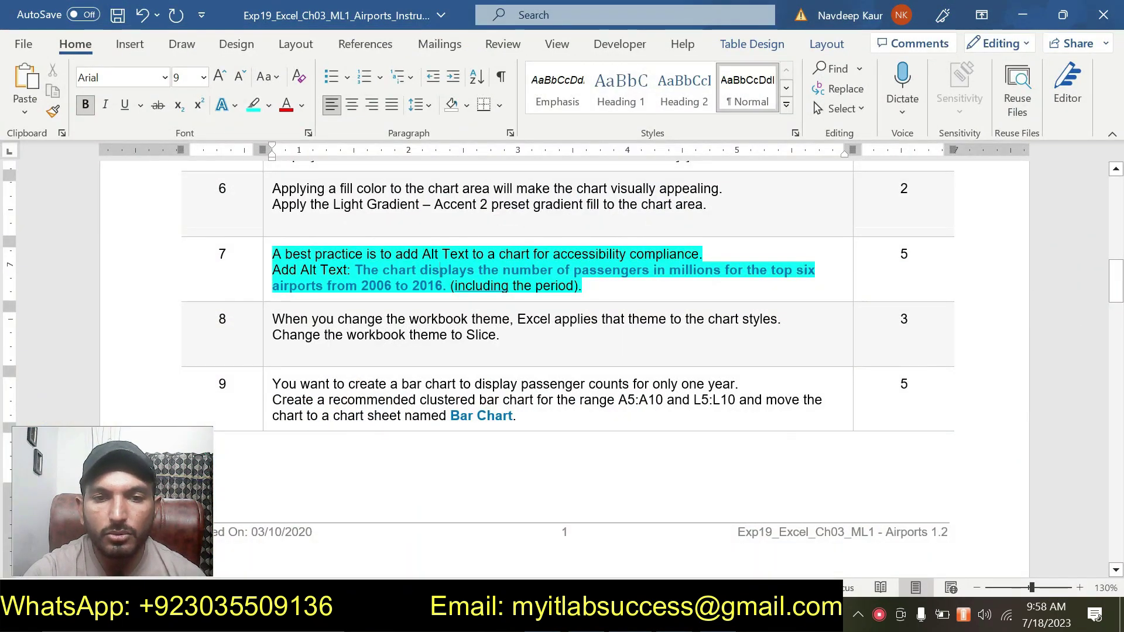
{"action": "key", "text": "alt+Tab"}
{"action": "type", "text": "from 2006"}
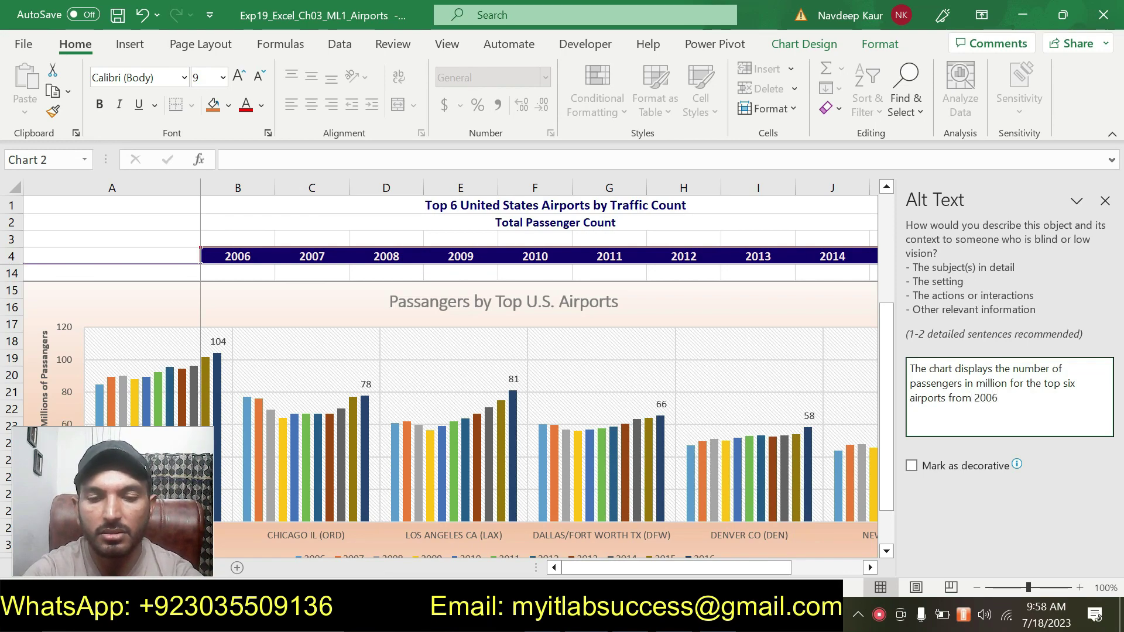
{"action": "type", "text": " to 201"}
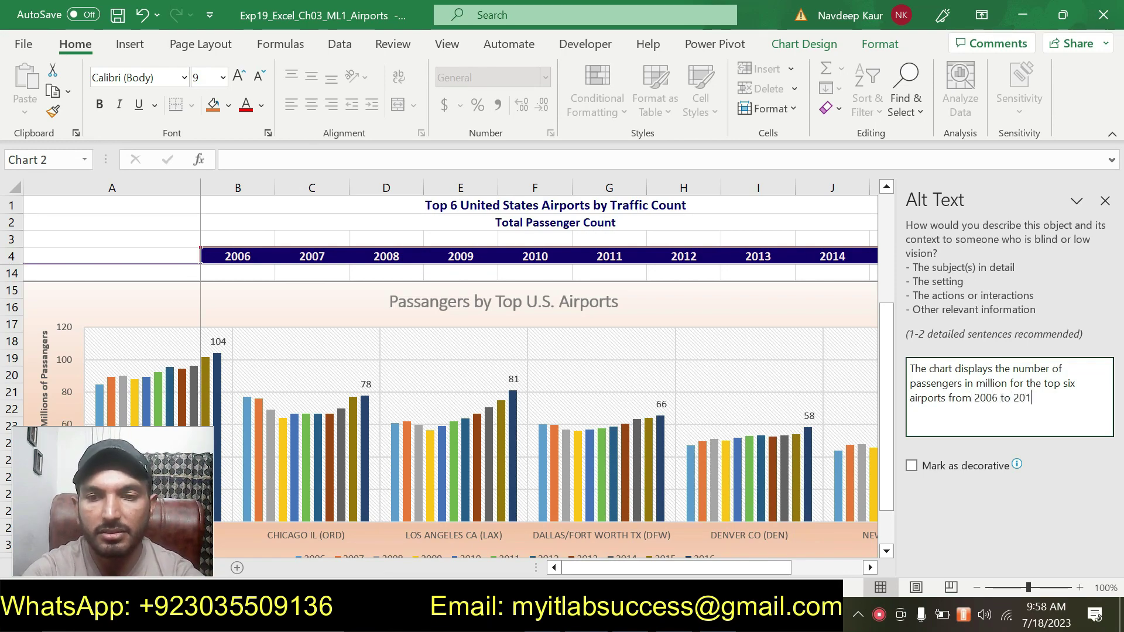
{"action": "type", "text": "6."}
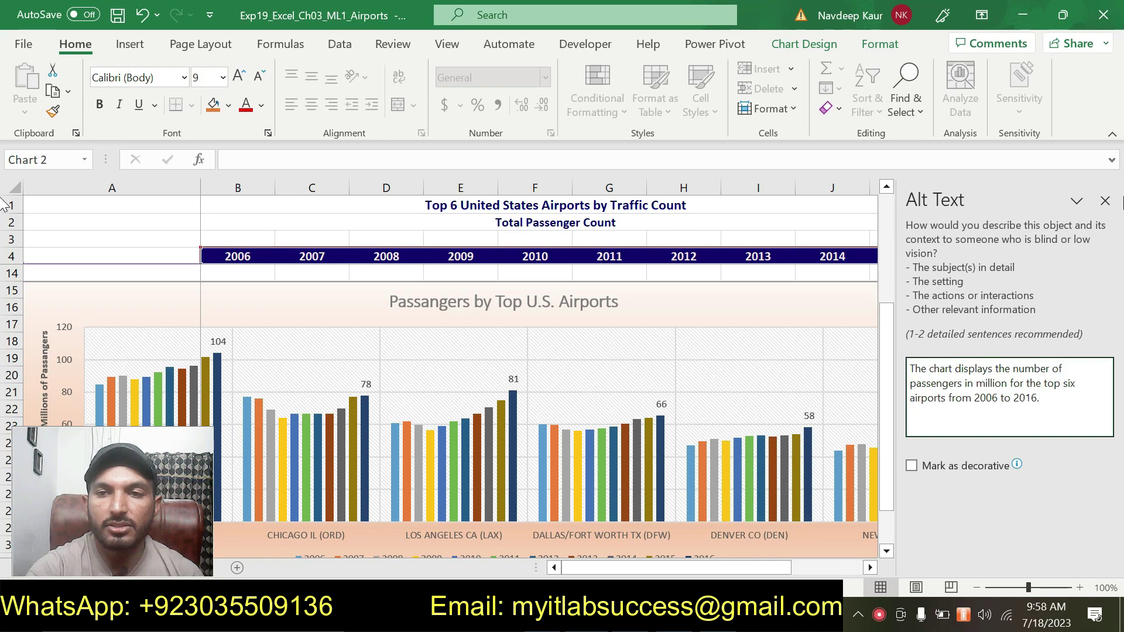
{"action": "left_click", "coordinate": [1105, 201]}
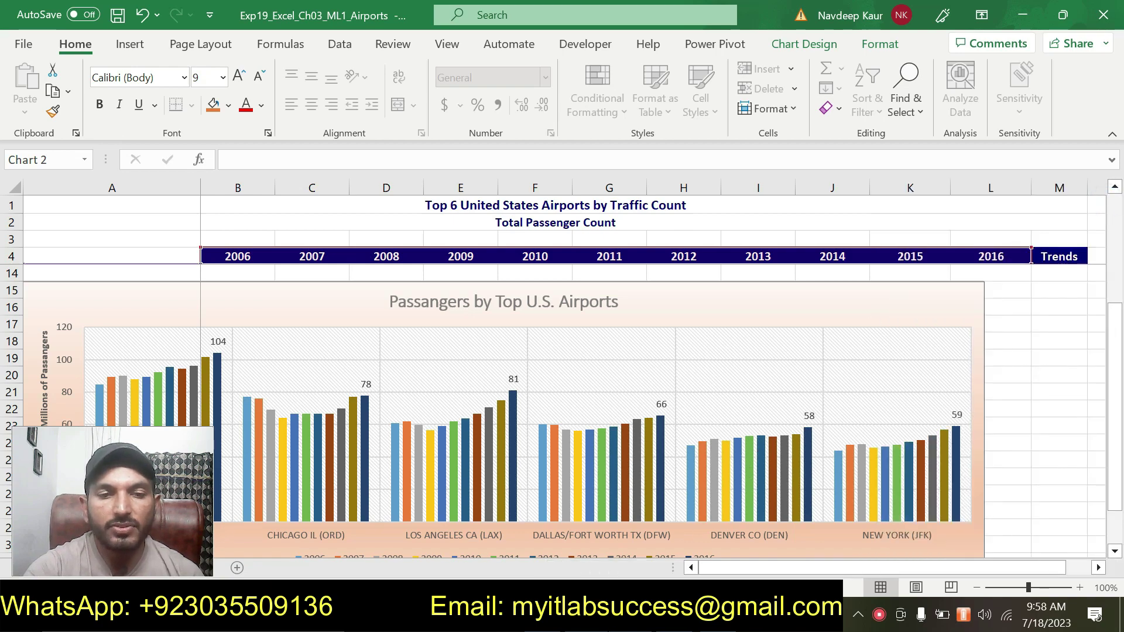
Switch to the Word instructions, clear the highlight from the Step 7 text and highlight the Step 8 text
{"action": "key", "text": "alt+Tab"}
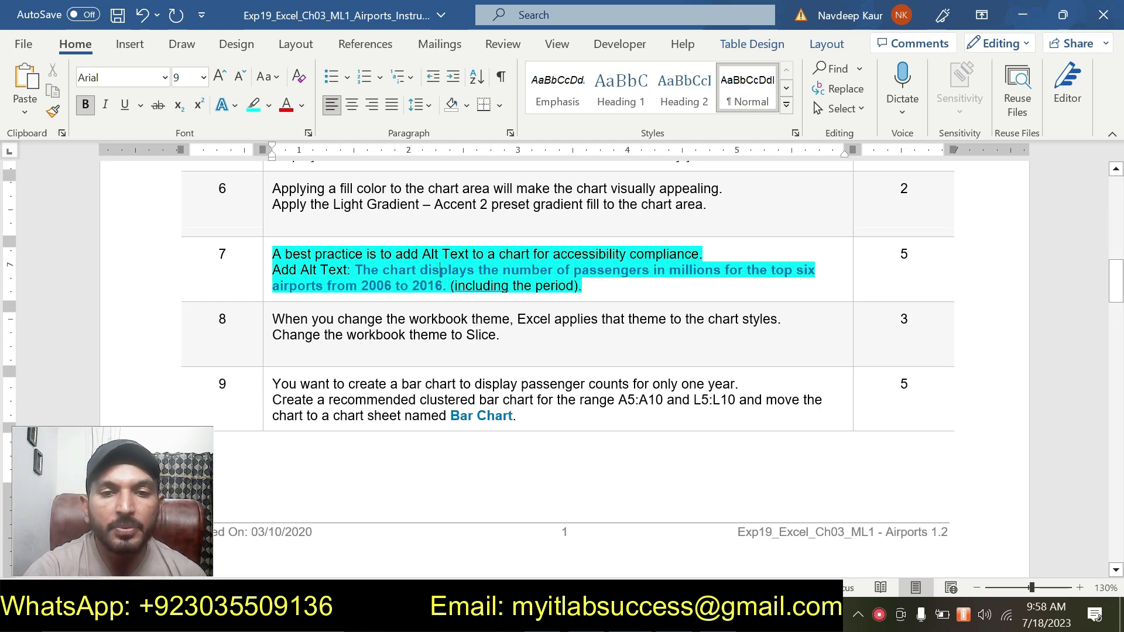
{"action": "left_click_drag", "start_coordinate": [583, 286], "coordinate": [272, 254]}
{"action": "left_click", "coordinate": [345, 235]}
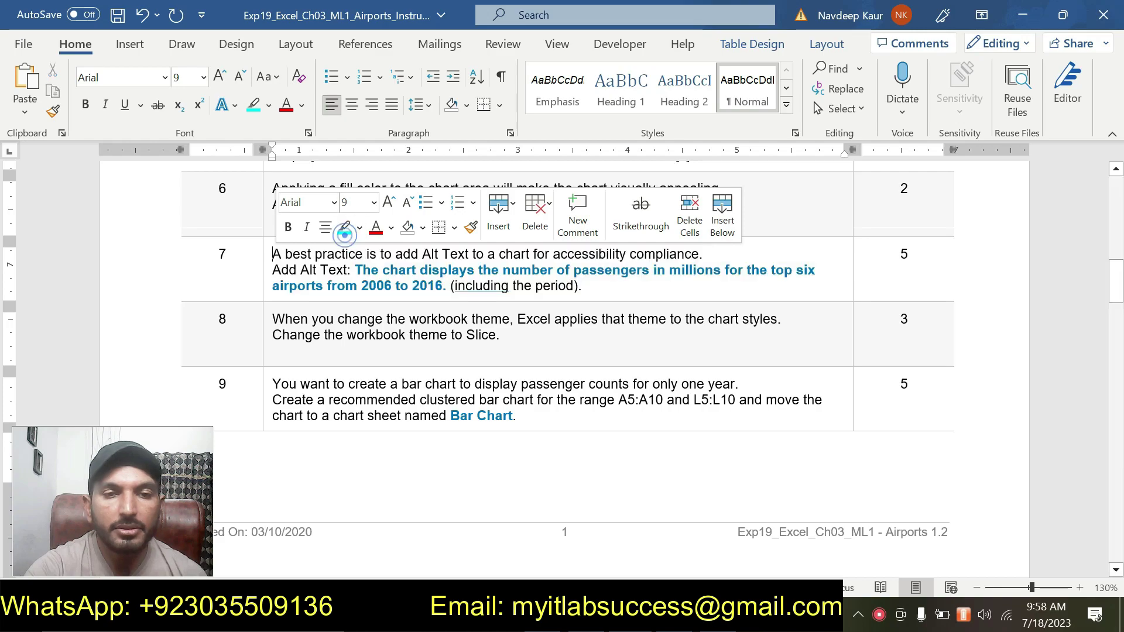
{"action": "scroll", "coordinate": [553, 336], "scroll_direction": "down", "scroll_amount": 4}
{"action": "mouse_move", "coordinate": [1121, 305]}
{"action": "left_mouse_down"}
{"action": "mouse_move", "coordinate": [1123, 462]}
{"action": "mouse_move", "coordinate": [1123, 290]}
{"action": "left_mouse_up"}
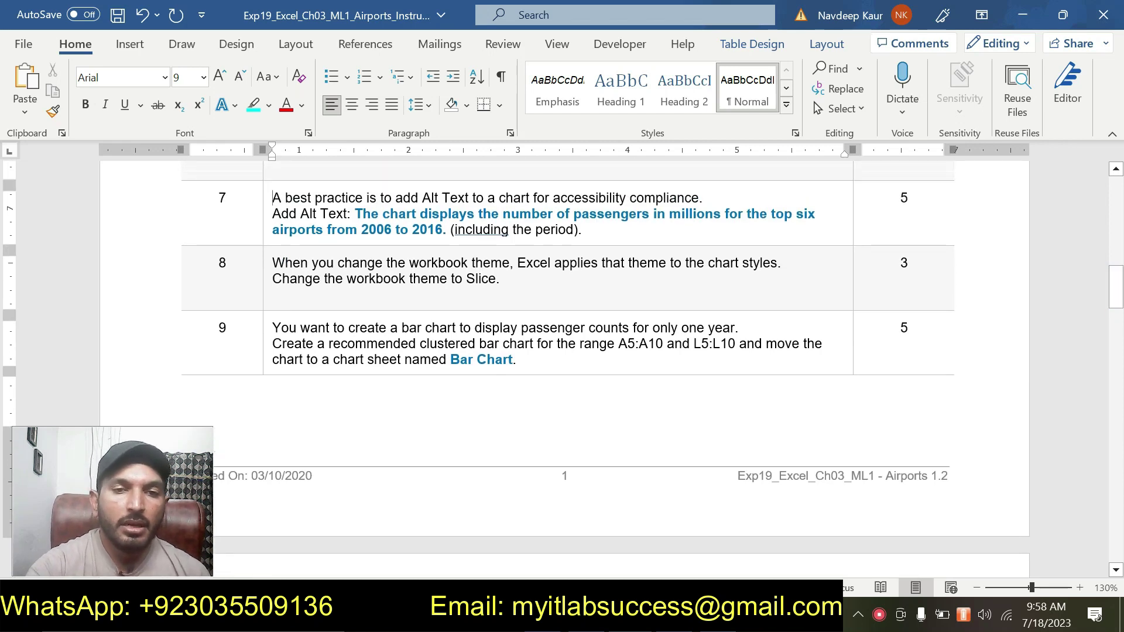
{"action": "left_click_drag", "start_coordinate": [502, 280], "coordinate": [272, 261]}
{"action": "left_click", "coordinate": [358, 235]}
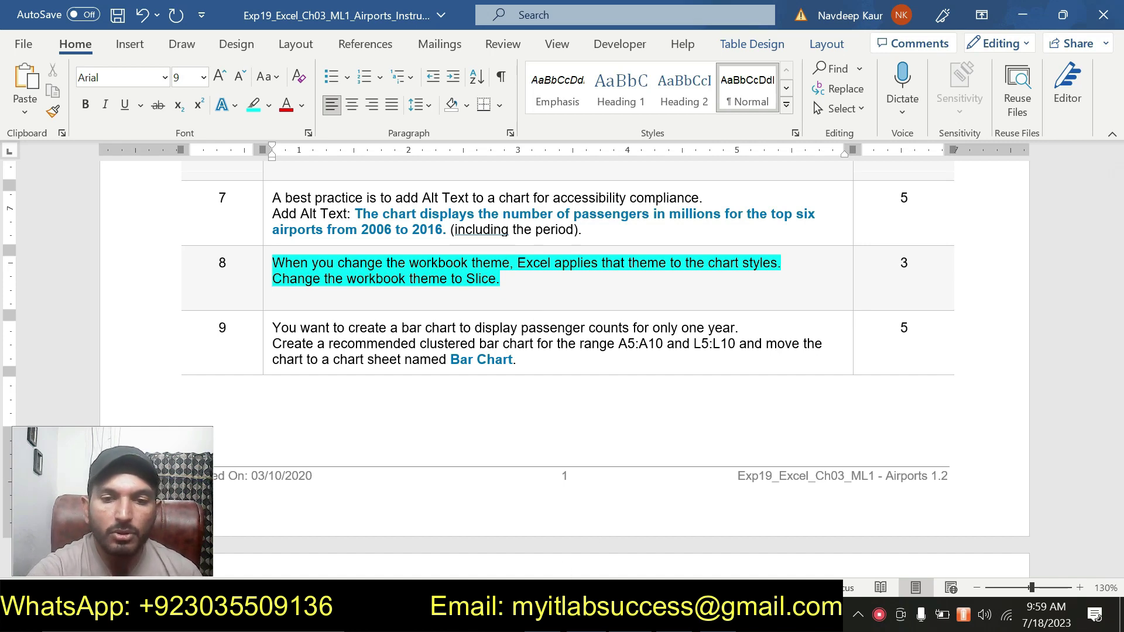
Switch to Excel, change the workbook theme to Slice and review the restyled sheet and chart
{"action": "left_click", "coordinate": [589, 618]}
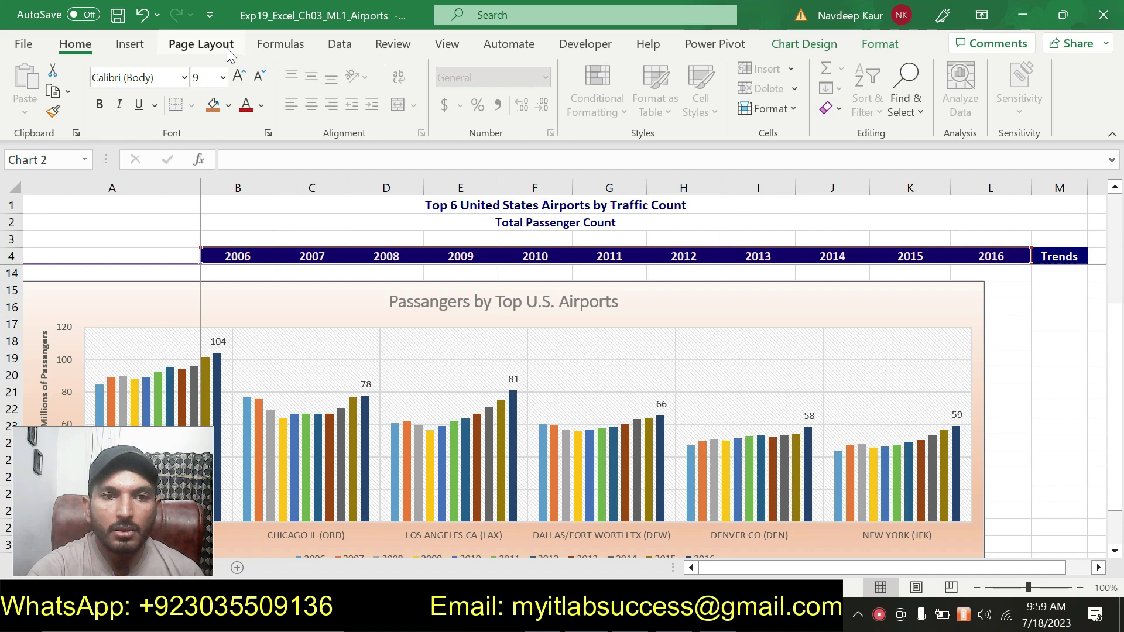
{"action": "left_click", "coordinate": [200, 44]}
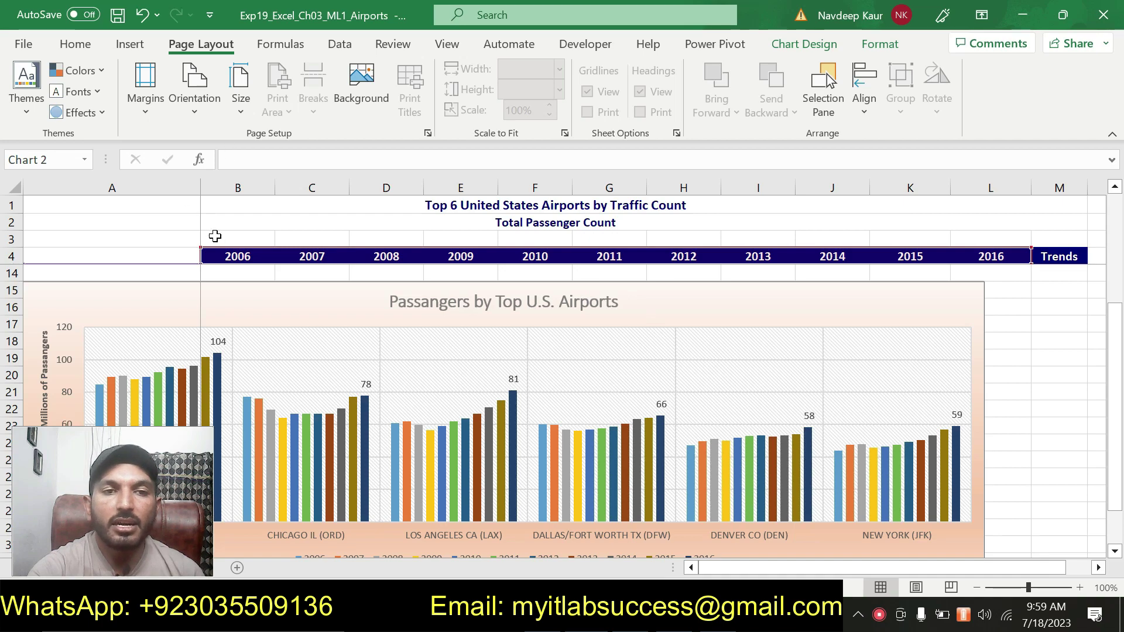
{"action": "left_click", "coordinate": [24, 111]}
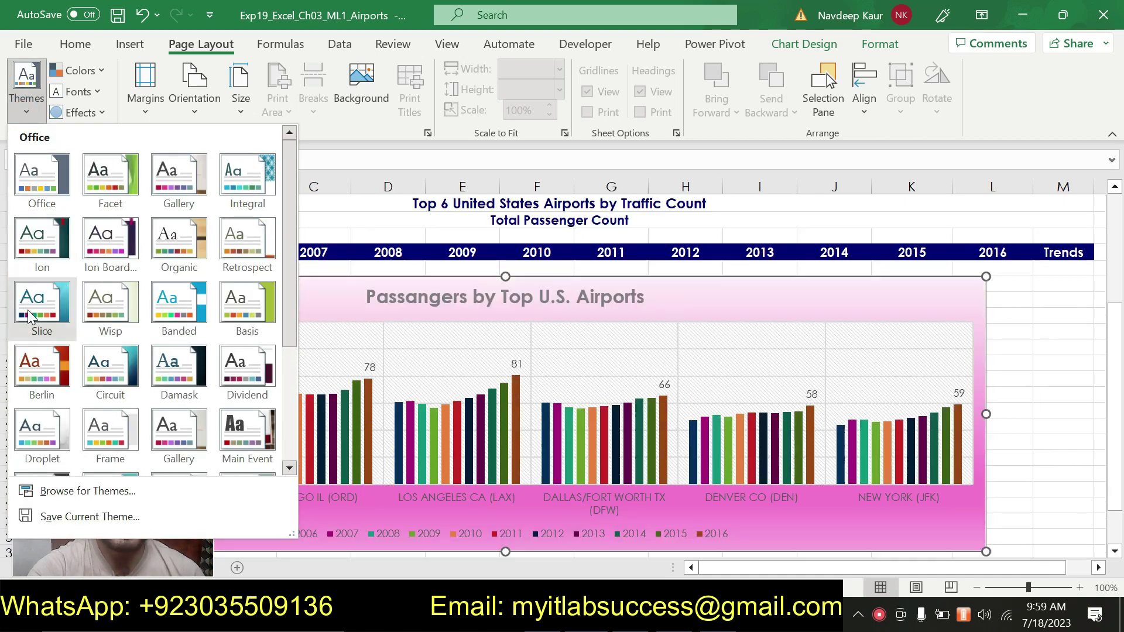
{"action": "left_click", "coordinate": [28, 309]}
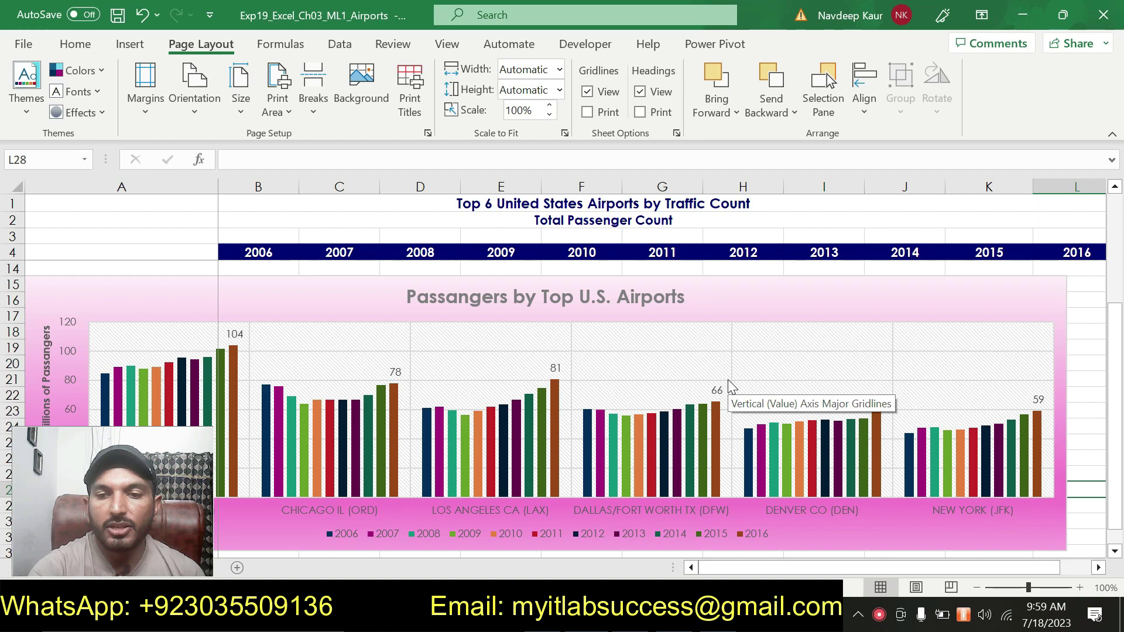
{"action": "scroll", "coordinate": [720, 383], "scroll_direction": "up", "scroll_amount": 3}
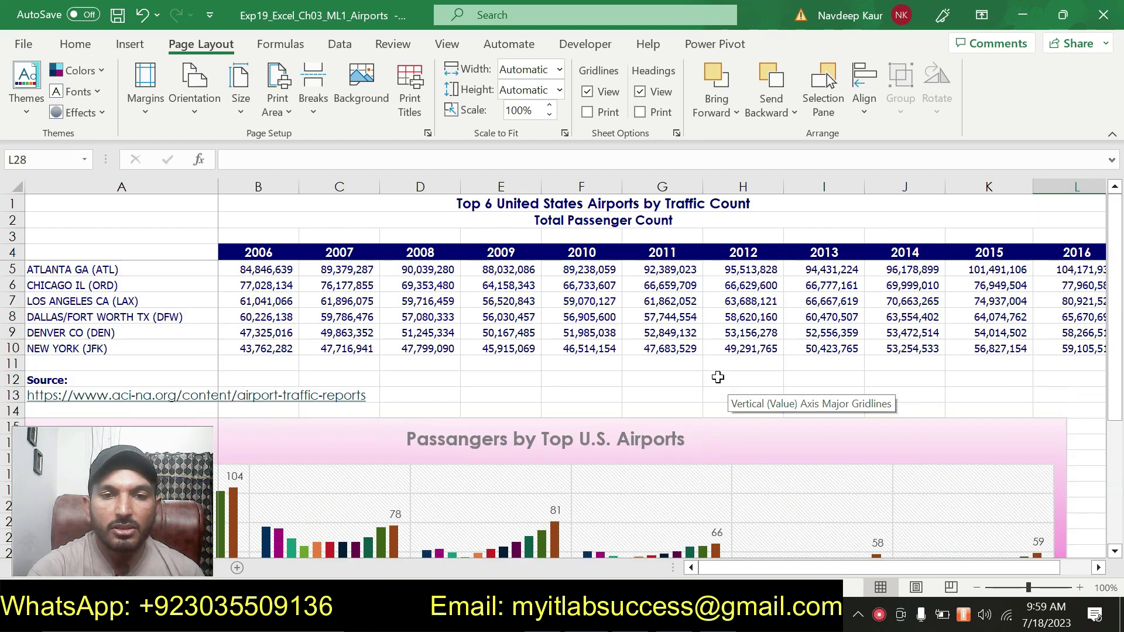
{"action": "scroll", "coordinate": [721, 384], "scroll_direction": "down", "scroll_amount": 6}
{"action": "scroll", "coordinate": [721, 384], "scroll_direction": "up", "scroll_amount": 4}
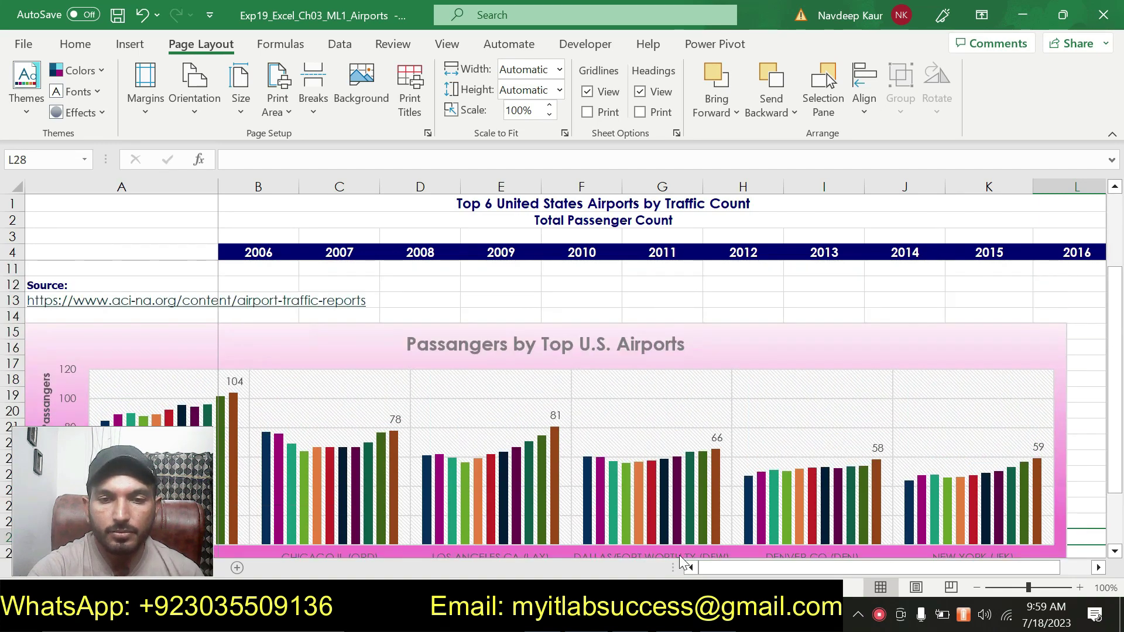
{"action": "mouse_move", "coordinate": [681, 459]}
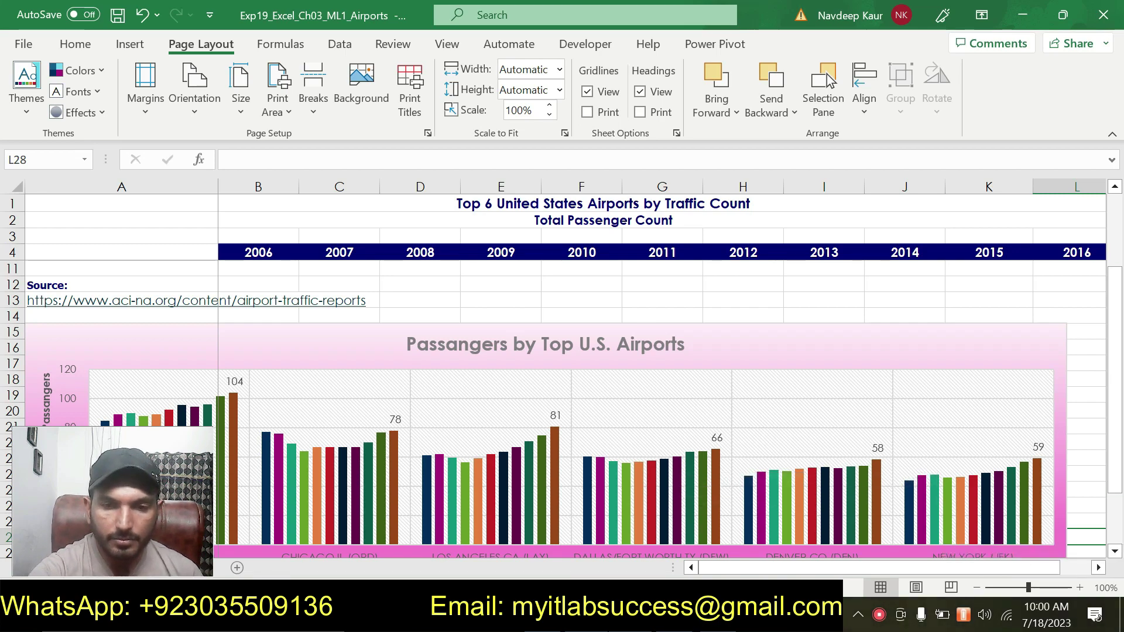
Switch to the Word instructions, look over the remaining steps and clear the highlight from the Step 8 text
{"action": "key", "text": "alt+Tab"}
{"action": "scroll", "coordinate": [597, 535], "scroll_direction": "down", "scroll_amount": 5}
{"action": "scroll", "coordinate": [565, 369], "scroll_direction": "down", "scroll_amount": 15}
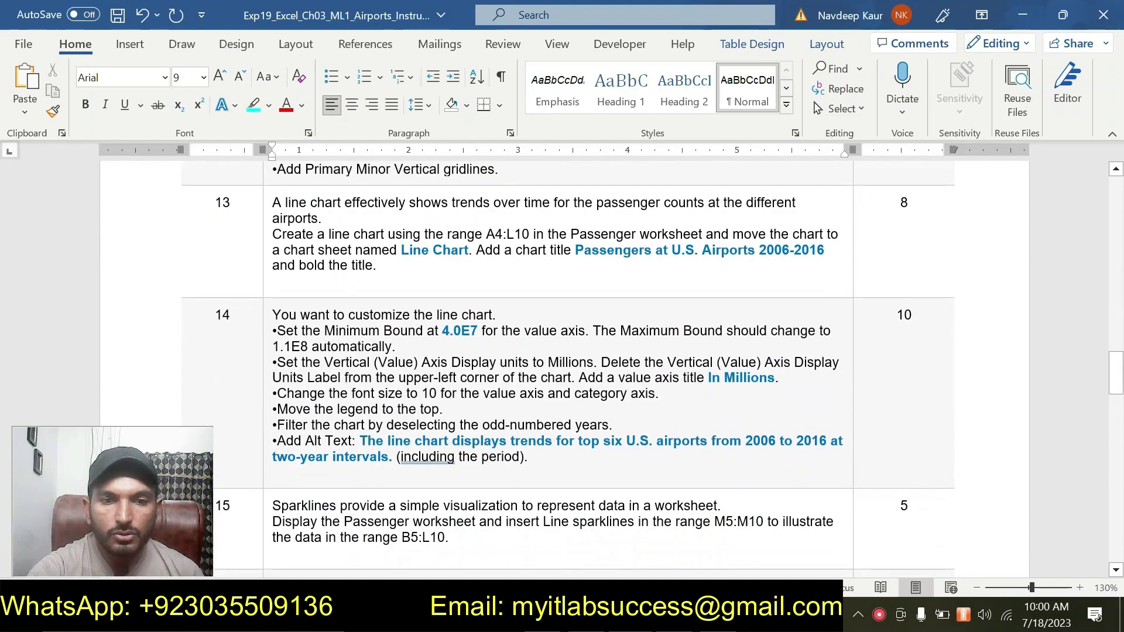
{"action": "scroll", "coordinate": [545, 387], "scroll_direction": "down", "scroll_amount": 3}
{"action": "scroll", "coordinate": [545, 388], "scroll_direction": "up", "scroll_amount": 15}
{"action": "scroll", "coordinate": [544, 387], "scroll_direction": "up", "scroll_amount": 7}
{"action": "scroll", "coordinate": [544, 386], "scroll_direction": "down", "scroll_amount": 2}
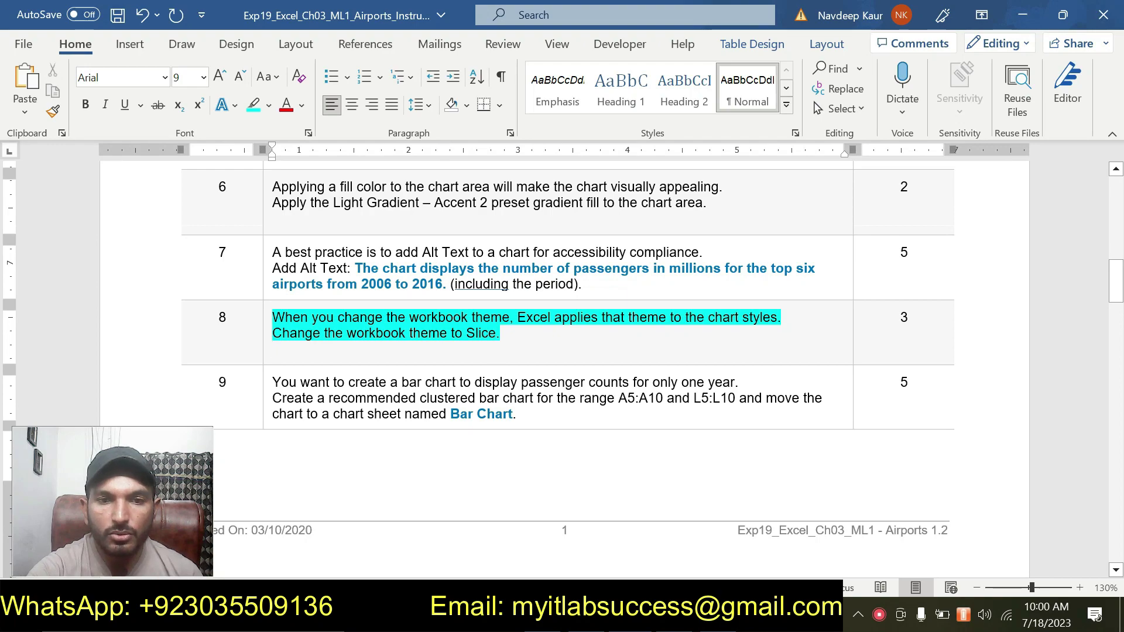
{"action": "scroll", "coordinate": [519, 261], "scroll_direction": "up", "scroll_amount": 8}
{"action": "scroll", "coordinate": [520, 261], "scroll_direction": "down", "scroll_amount": 8}
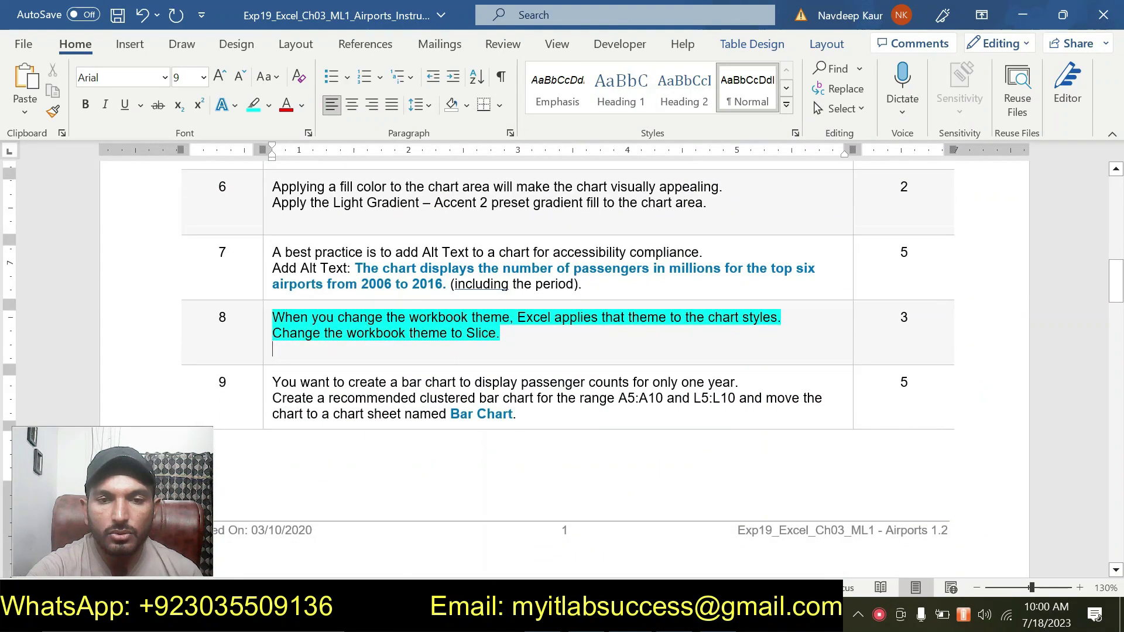
{"action": "left_click_drag", "start_coordinate": [510, 331], "coordinate": [312, 317]}
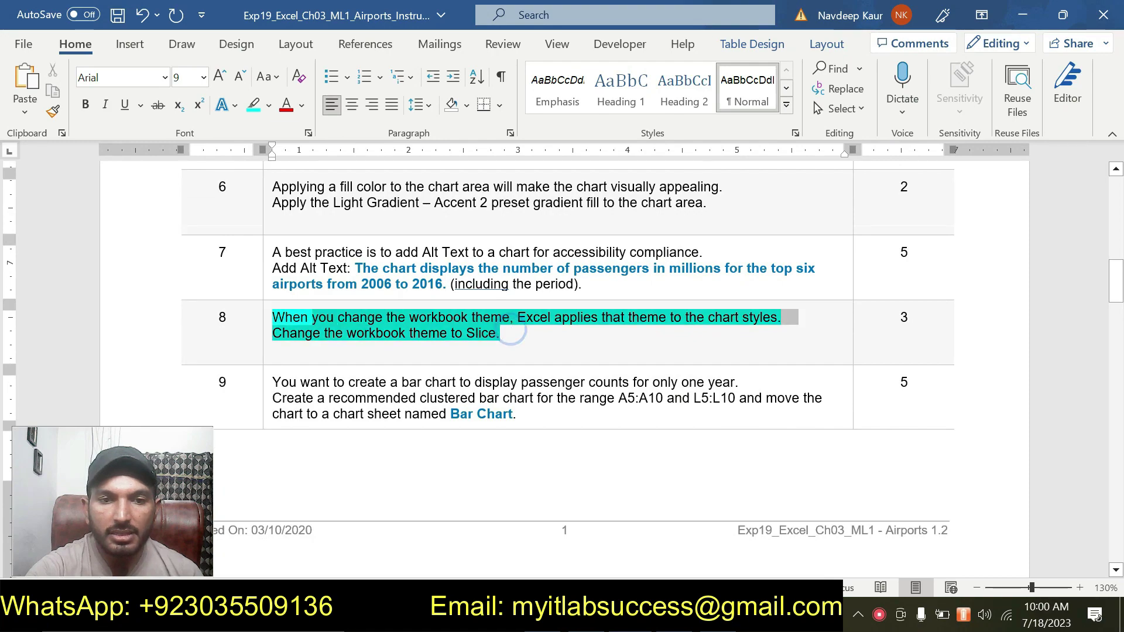
{"action": "key", "text": "Left"}
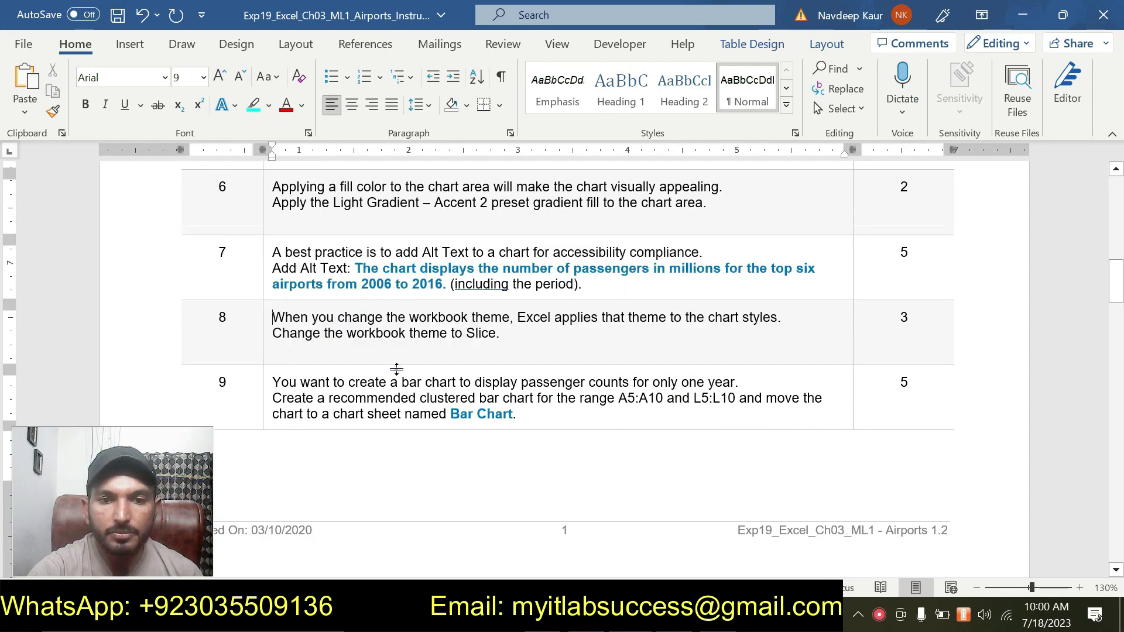
Highlight the Step 9 instruction text about the clustered bar chart in turquoise
{"action": "scroll", "coordinate": [396, 369], "scroll_direction": "down", "scroll_amount": 10}
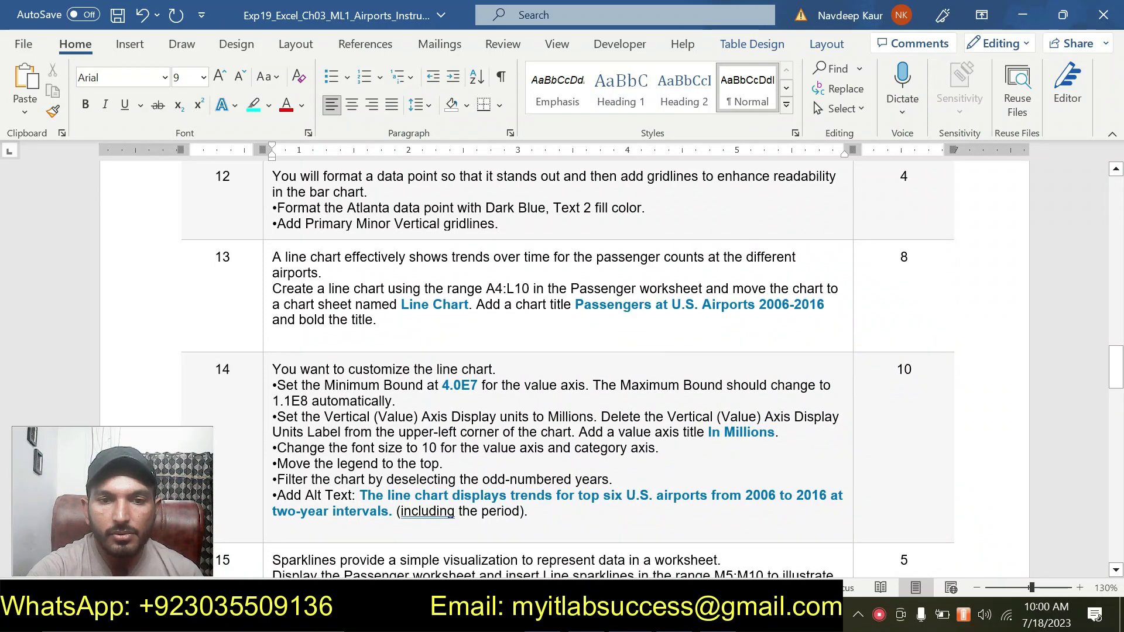
{"action": "scroll", "coordinate": [527, 352], "scroll_direction": "up", "scroll_amount": 10}
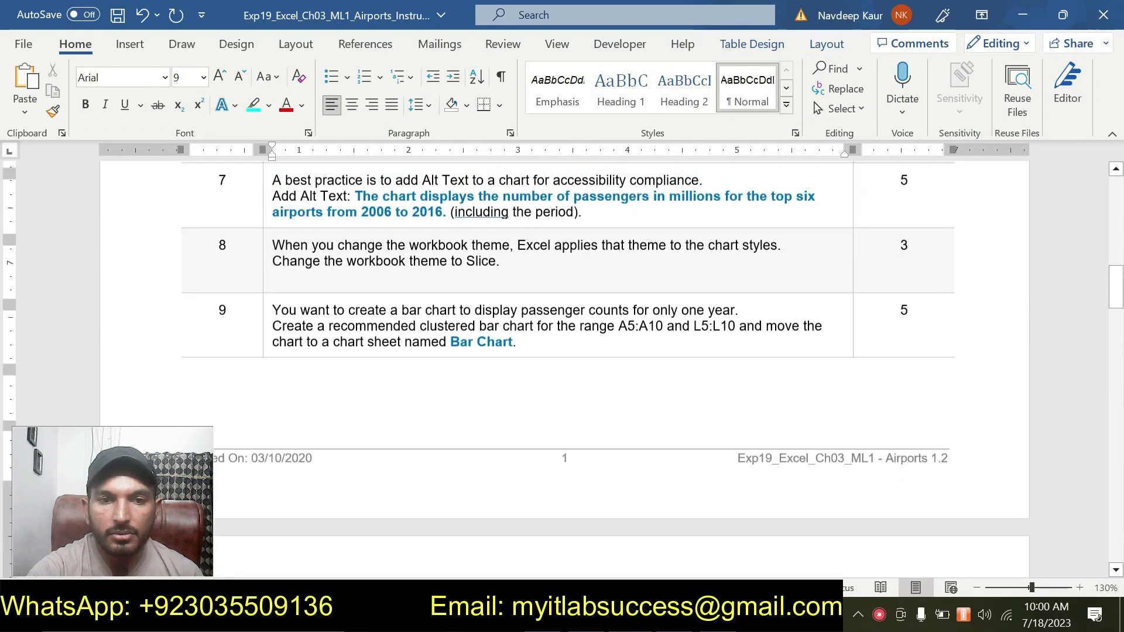
{"action": "scroll", "coordinate": [527, 351], "scroll_direction": "down", "scroll_amount": 1}
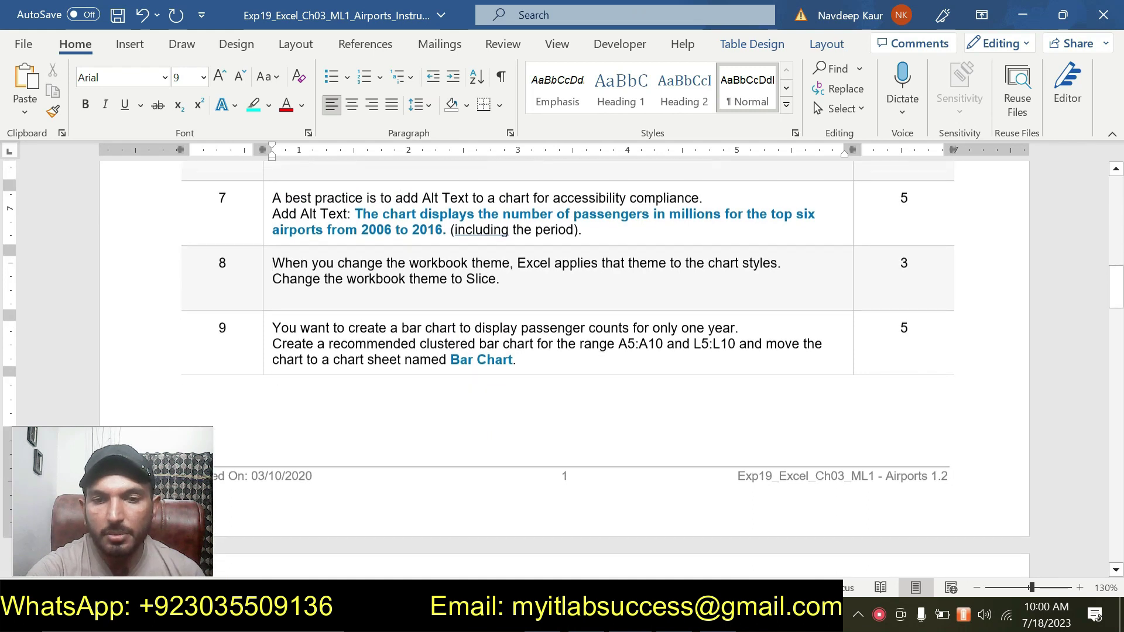
{"action": "left_click_drag", "start_coordinate": [537, 355], "coordinate": [273, 328]}
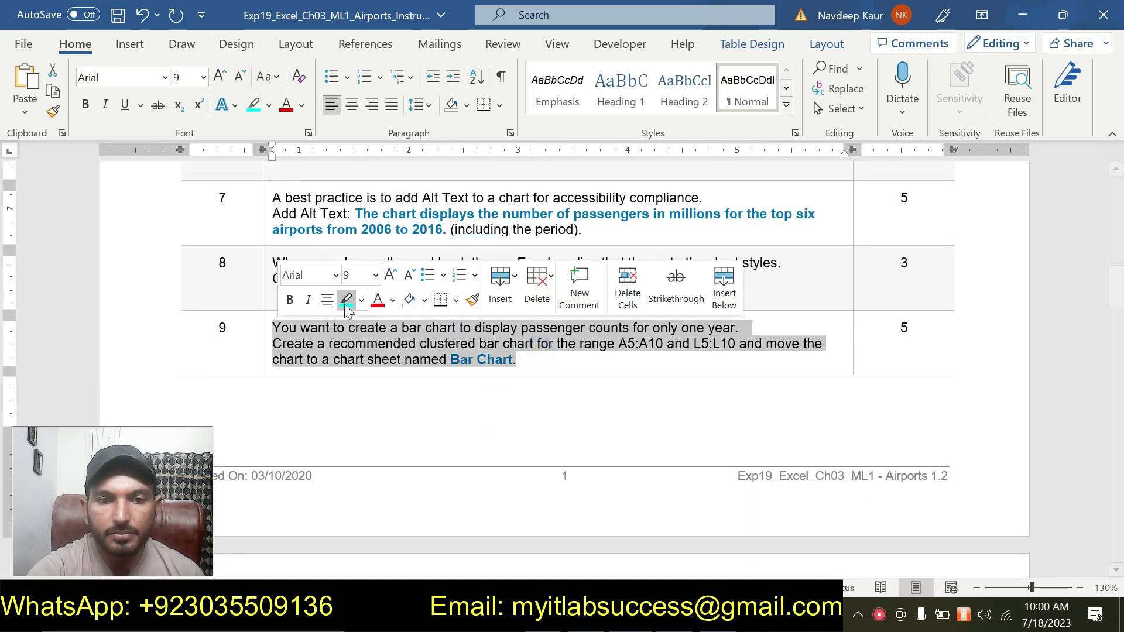
{"action": "left_click", "coordinate": [352, 303]}
{"action": "left_click", "coordinate": [369, 334]}
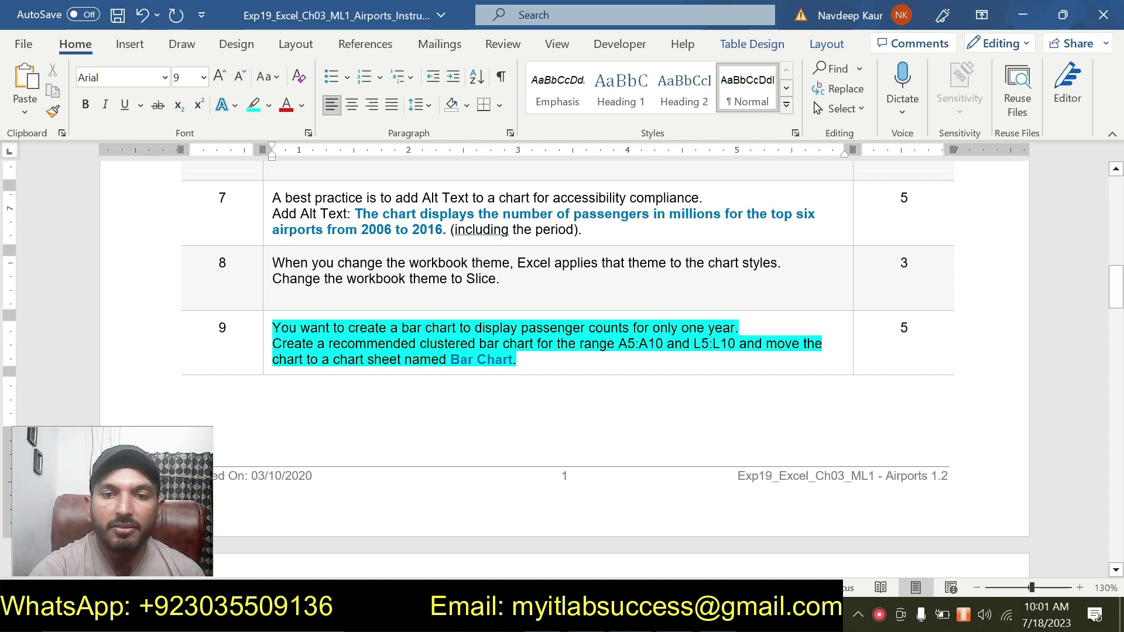
Copy the range reference A5:A10 from Step 9 and use it to select those cells in Excel's Passenger sheet
{"action": "double_click", "coordinate": [640, 344]}
{"action": "key", "text": "ctrl+c"}
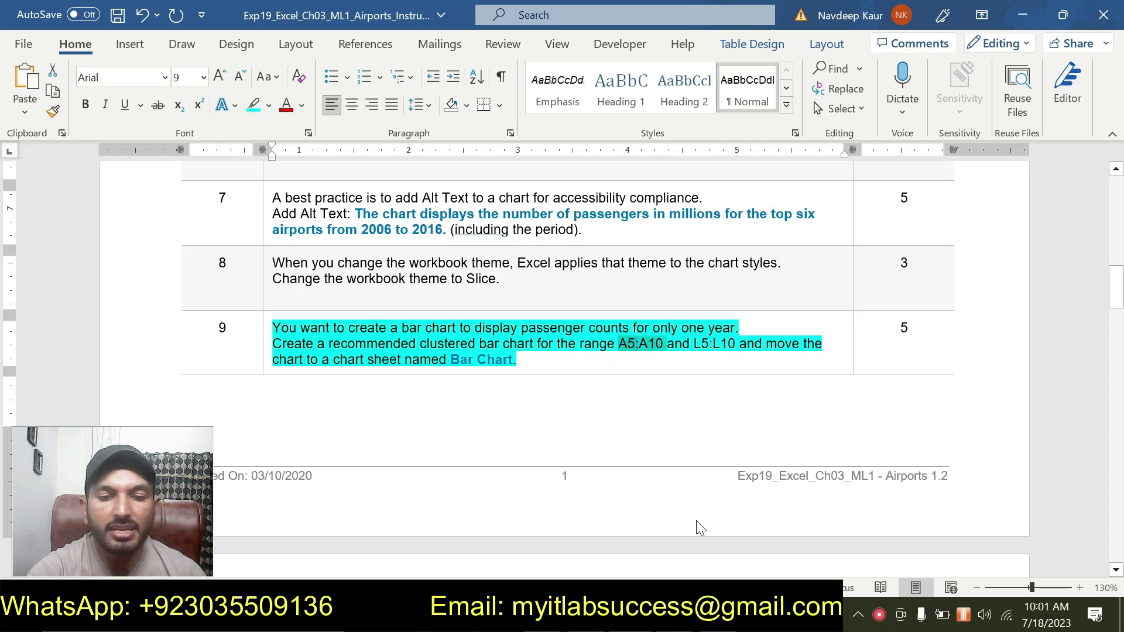
{"action": "key", "text": "alt+Tab"}
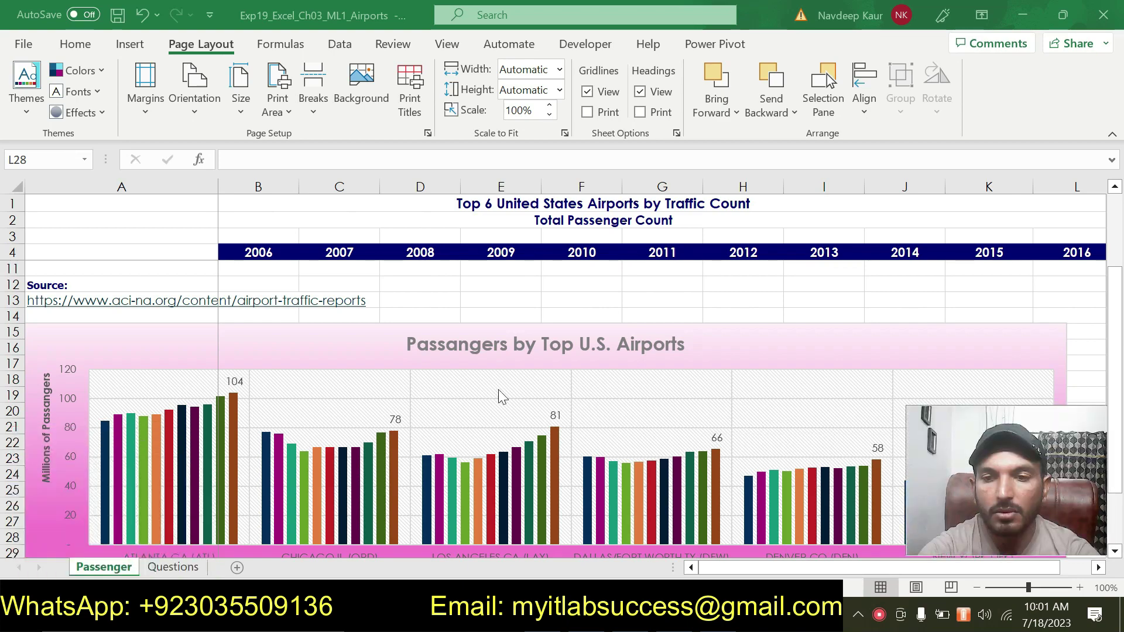
{"action": "key", "text": "ctrl+v"}
{"action": "left_click", "coordinate": [45, 160]}
{"action": "key", "text": "ctrl+v"}
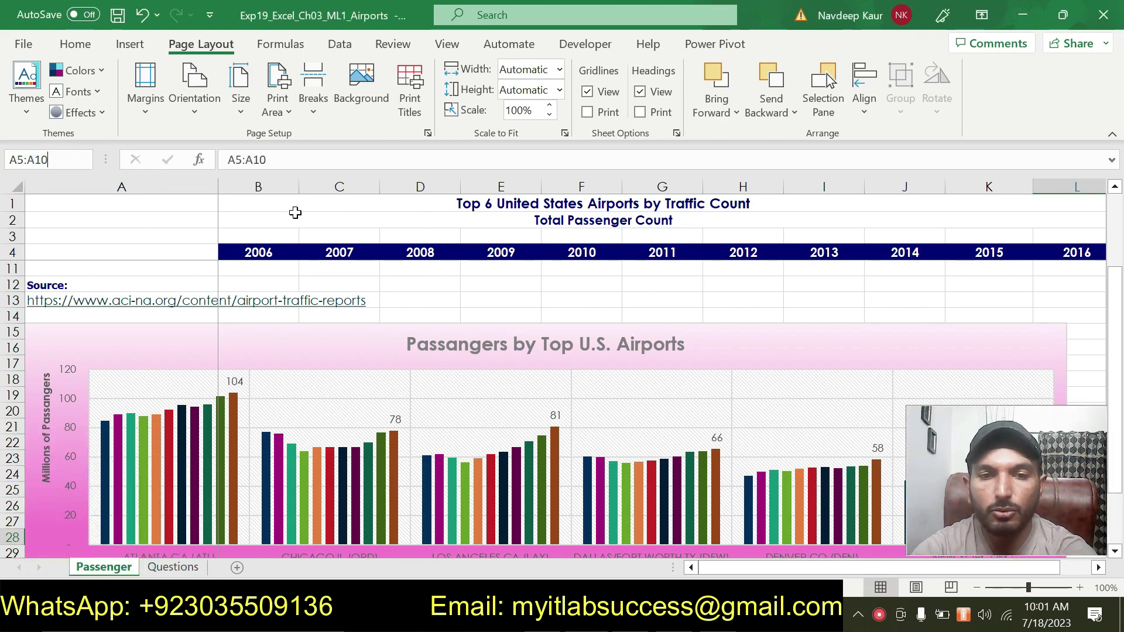
{"action": "key", "text": "Return"}
{"action": "key", "text": "ctrl+shift+9"}
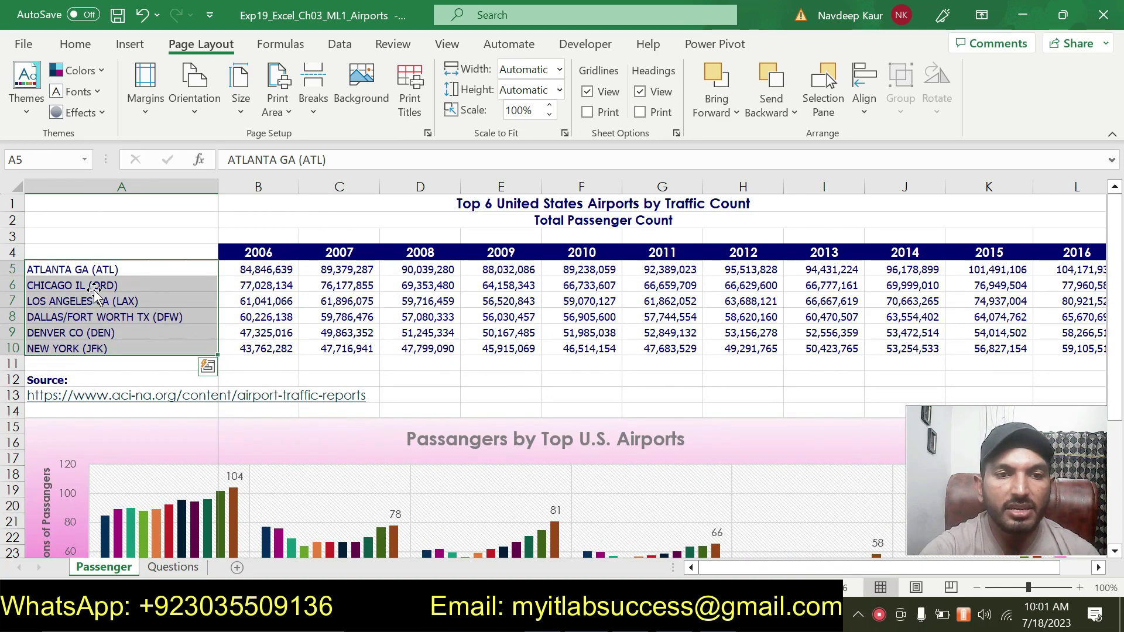
Check the second range in the Word instructions and add L5:L10 to the selection in Excel
{"action": "key", "text": "alt+Tab"}
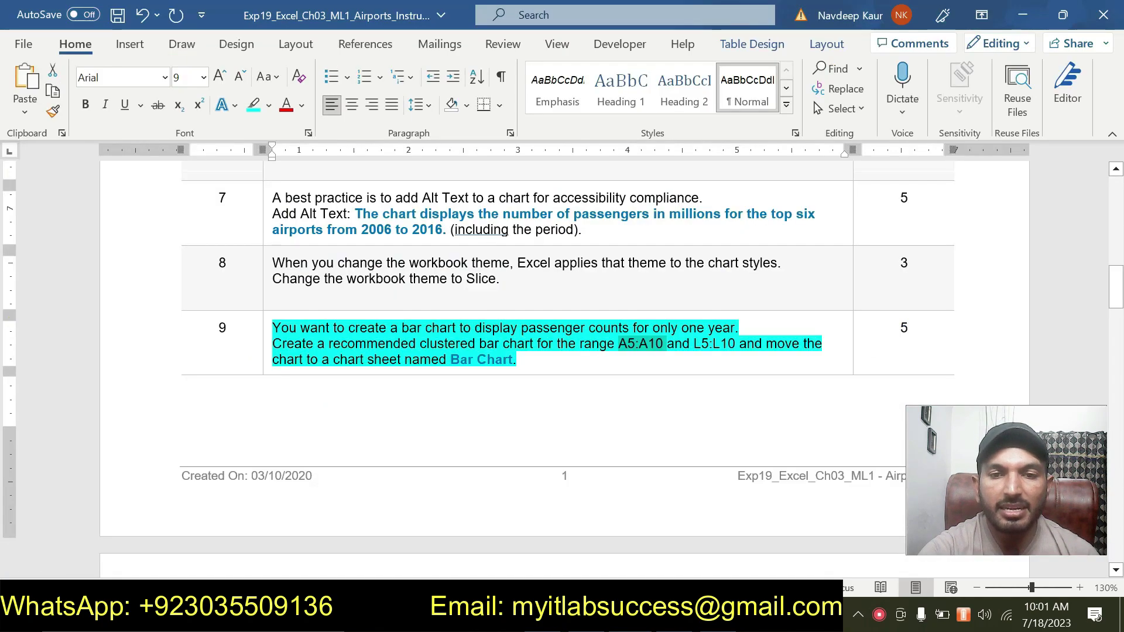
{"action": "key", "text": "alt+Tab"}
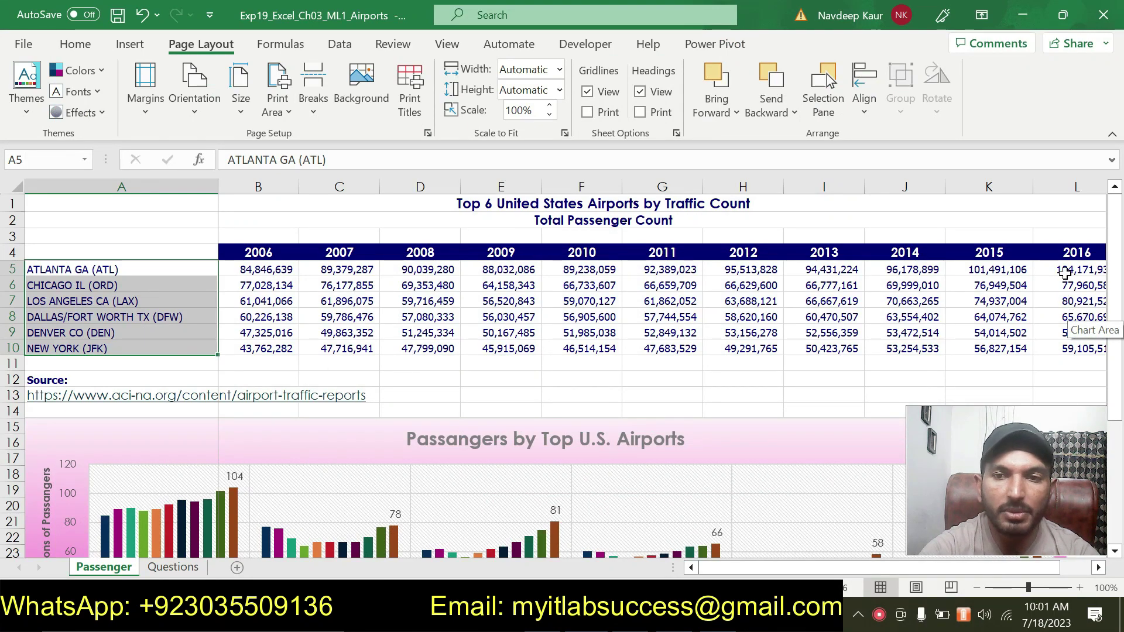
{"action": "left_click_drag", "start_coordinate": [1064, 271], "coordinate": [1054, 349], "text": "ctrl"}
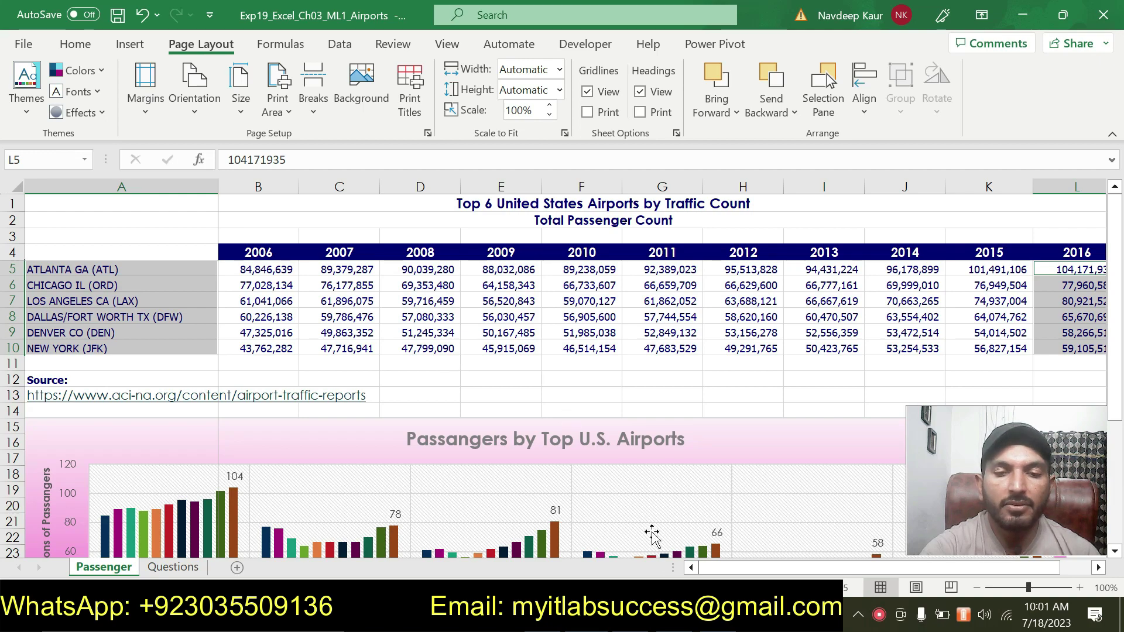
{"action": "key", "text": "alt+Tab"}
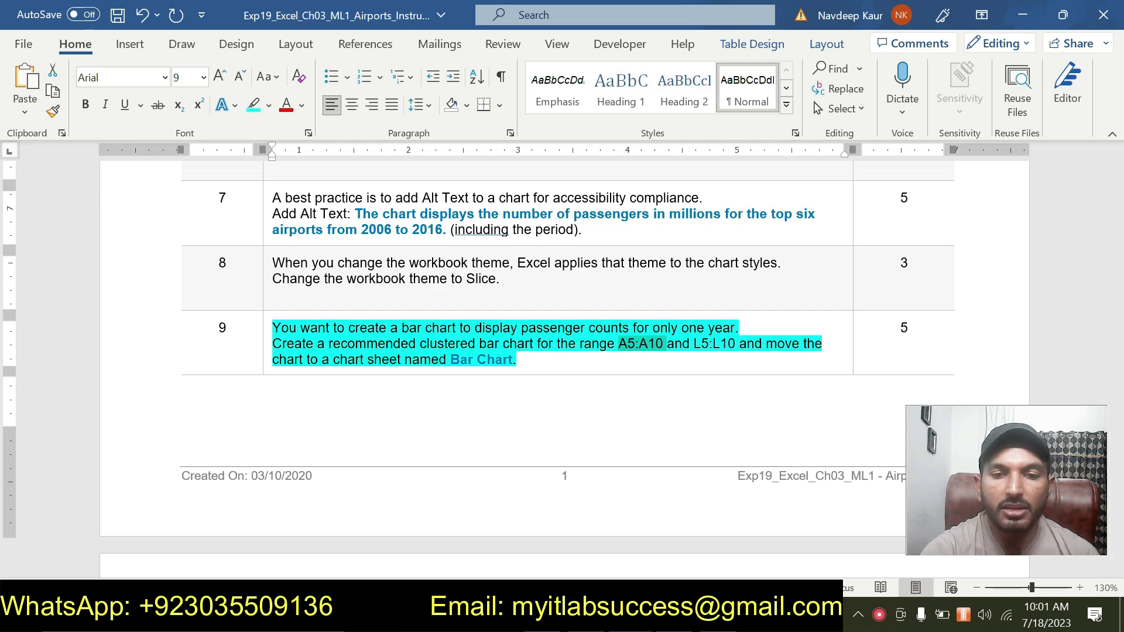
{"action": "key", "text": "alt+Tab"}
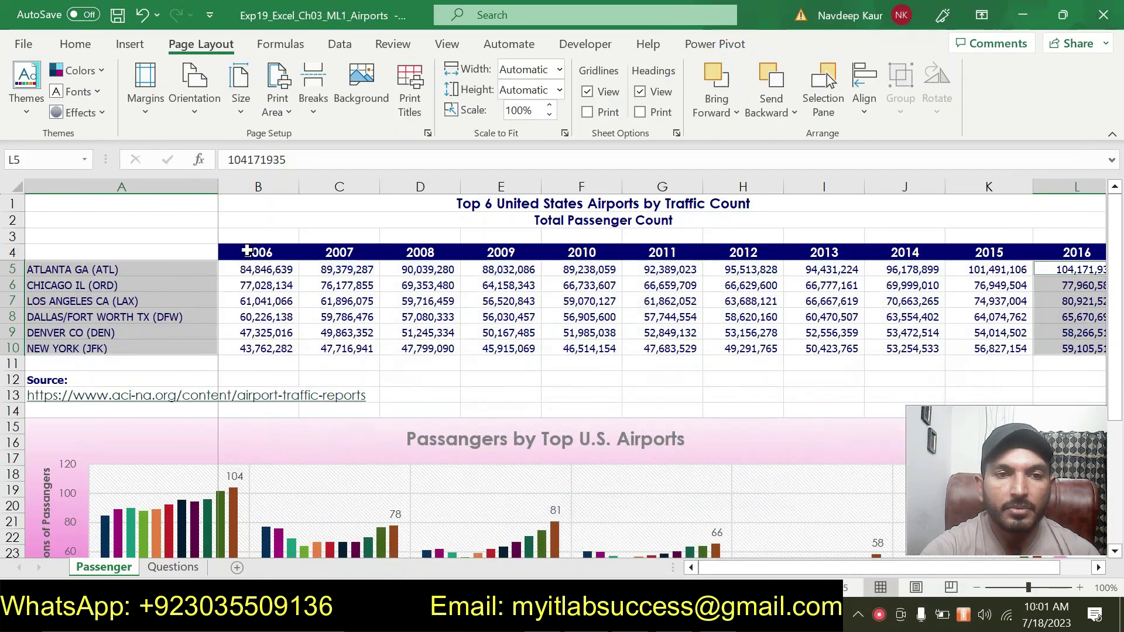
Insert the recommended Clustered Bar chart for the selected ranges, checking the chart type against Step 9 in Word
{"action": "left_click", "coordinate": [130, 46]}
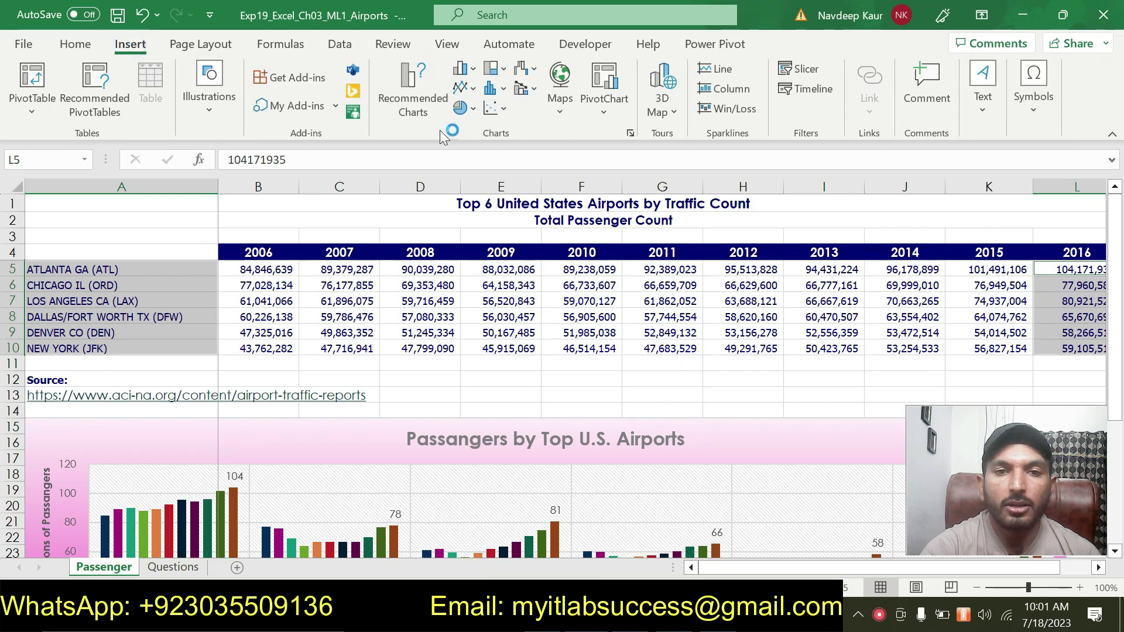
{"action": "left_click", "coordinate": [412, 93]}
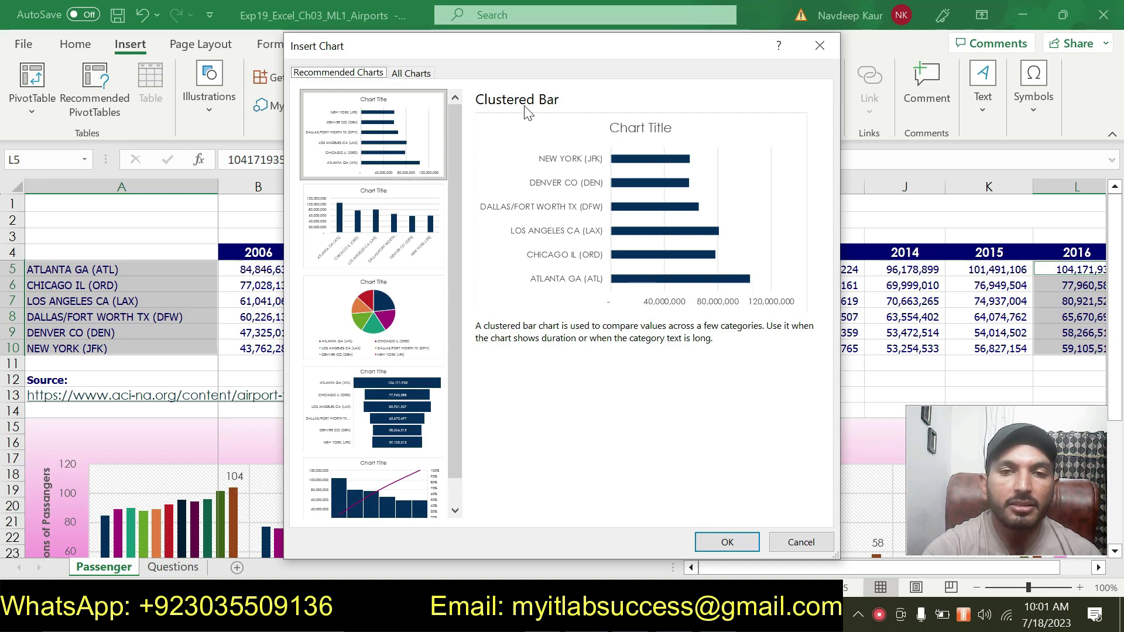
{"action": "key", "text": "alt+Tab"}
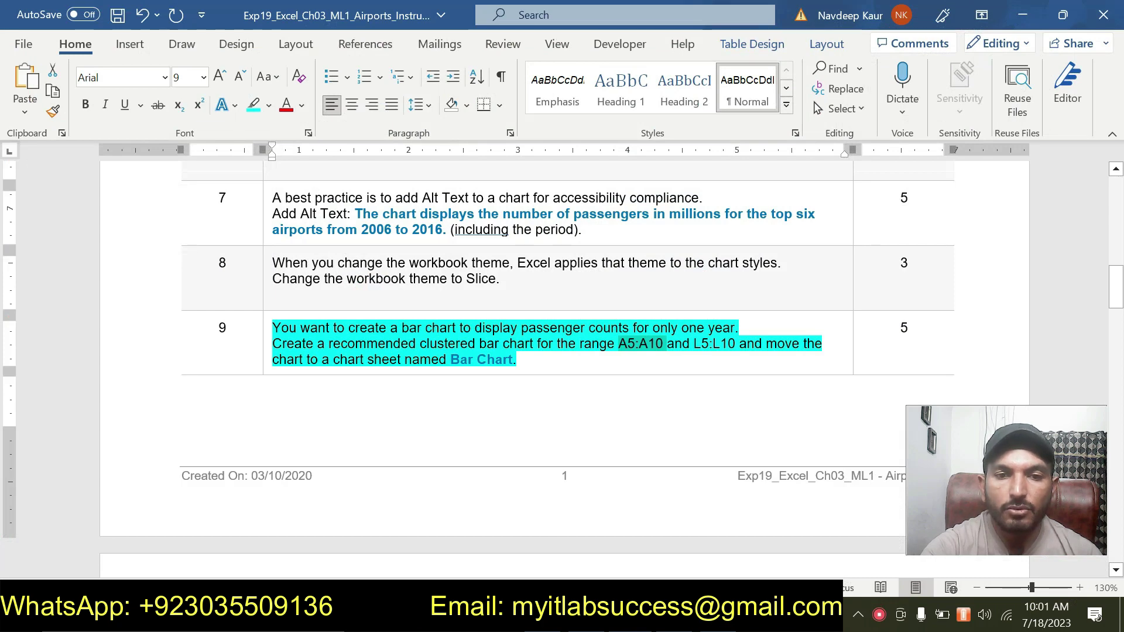
{"action": "left_click_drag", "start_coordinate": [420, 344], "coordinate": [537, 344]}
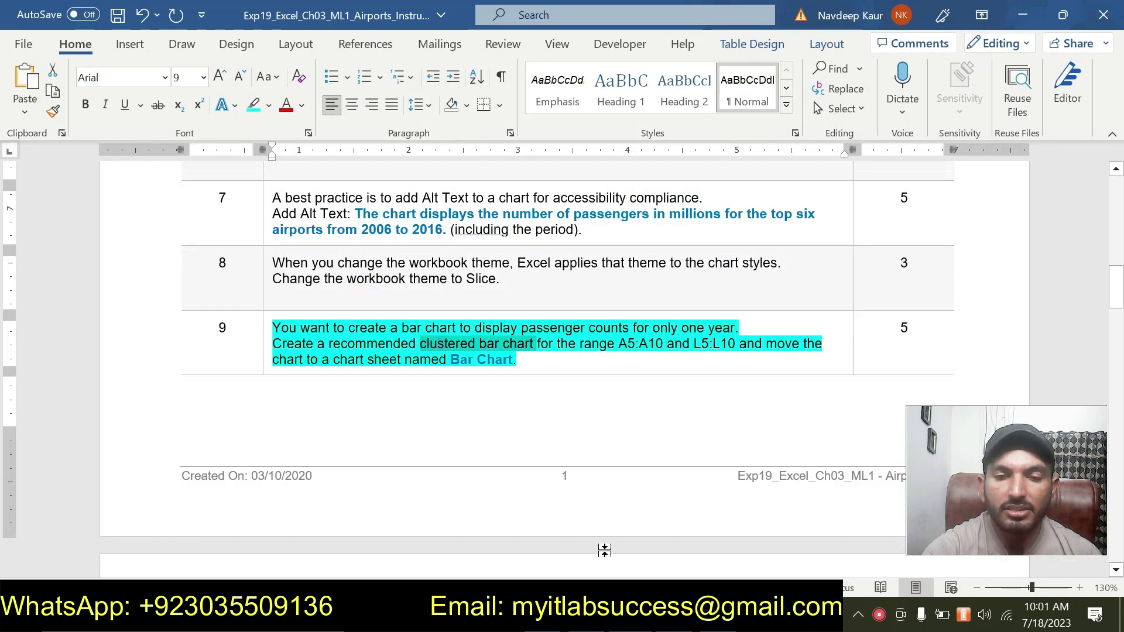
{"action": "key", "text": "alt+Tab"}
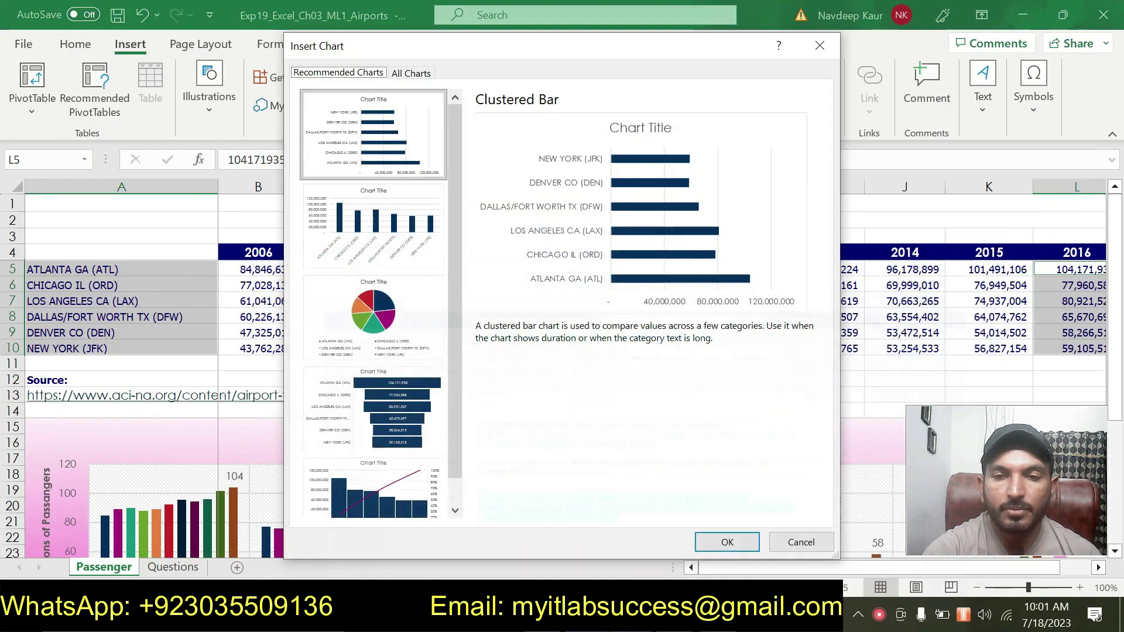
{"action": "left_click", "coordinate": [722, 542]}
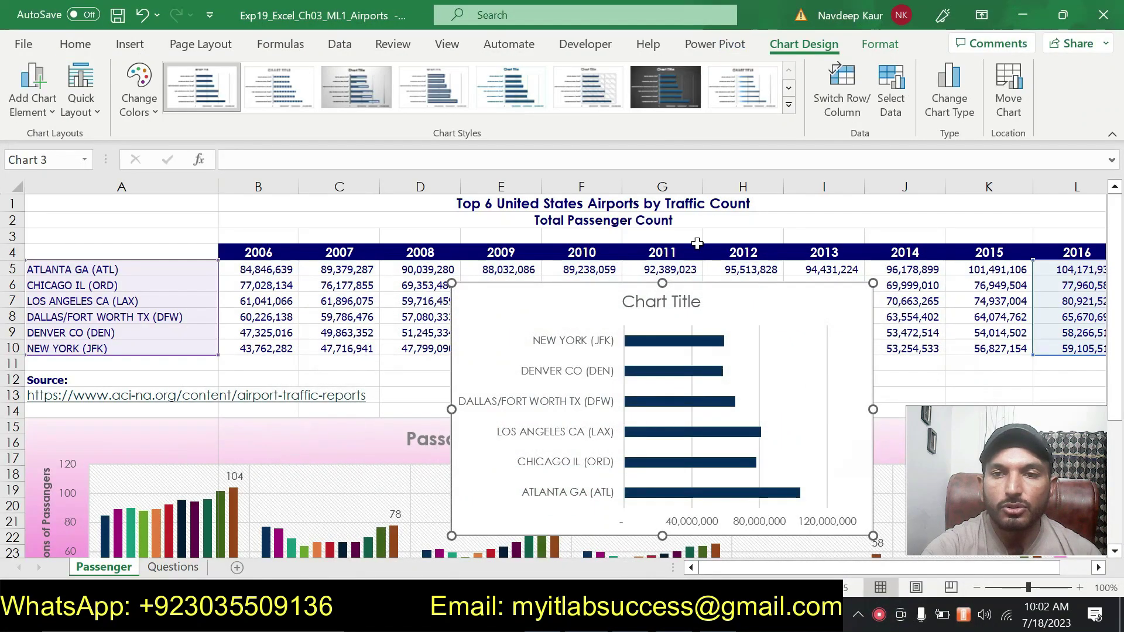
Move the bar chart to a new chart sheet named Bar Chart
{"action": "left_click", "coordinate": [1002, 107]}
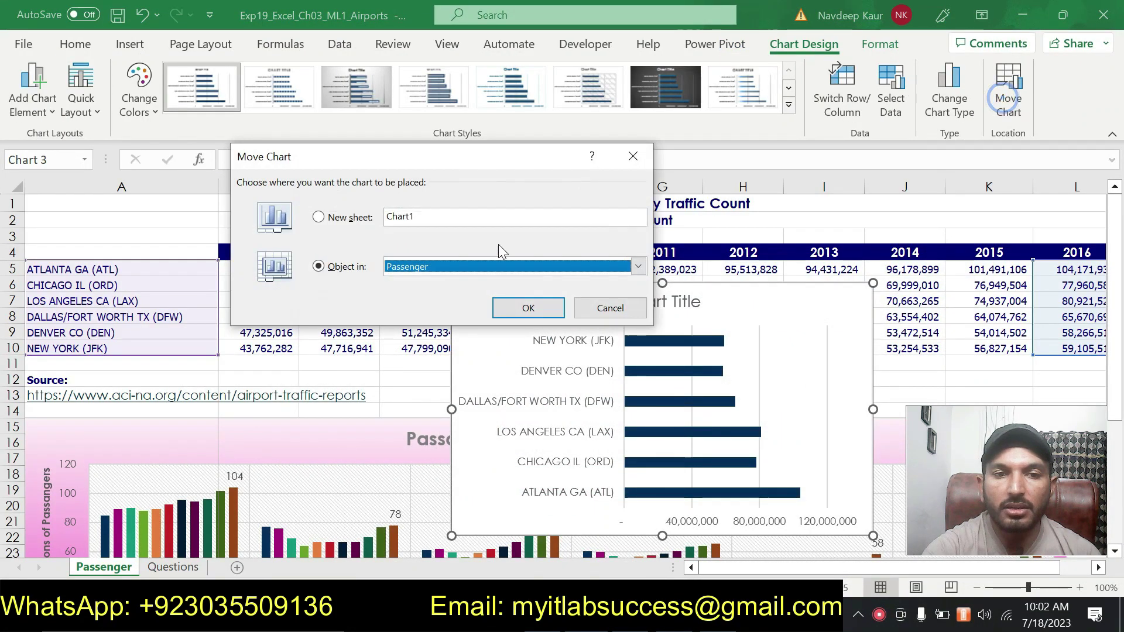
{"action": "left_click", "coordinate": [319, 217]}
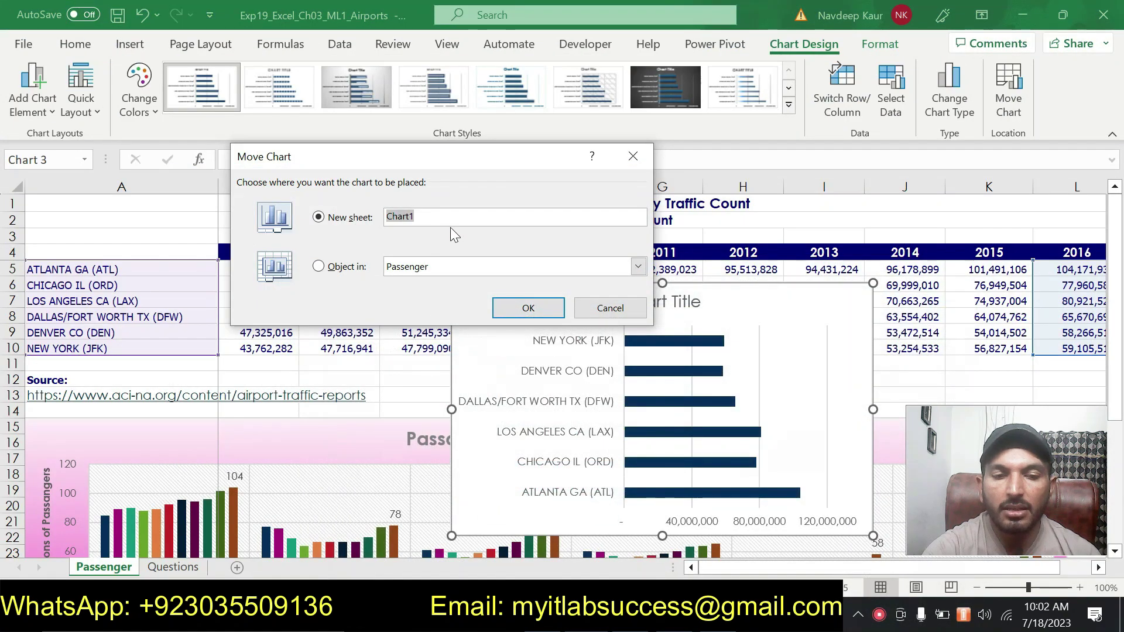
{"action": "type", "text": "Bar "}
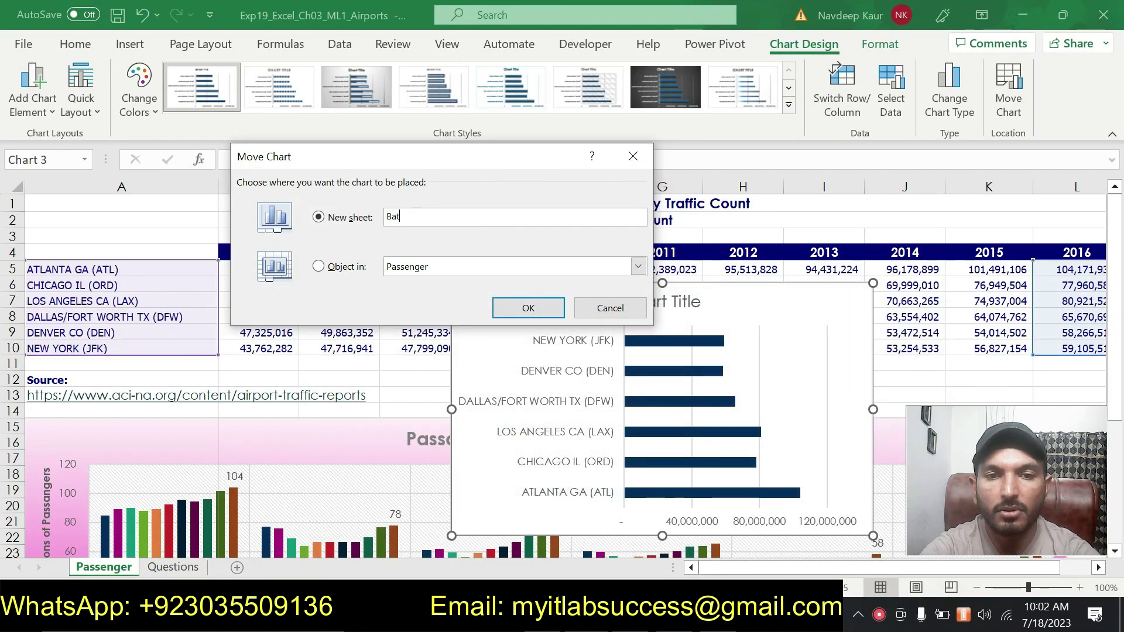
{"action": "type", "text": "Chart"}
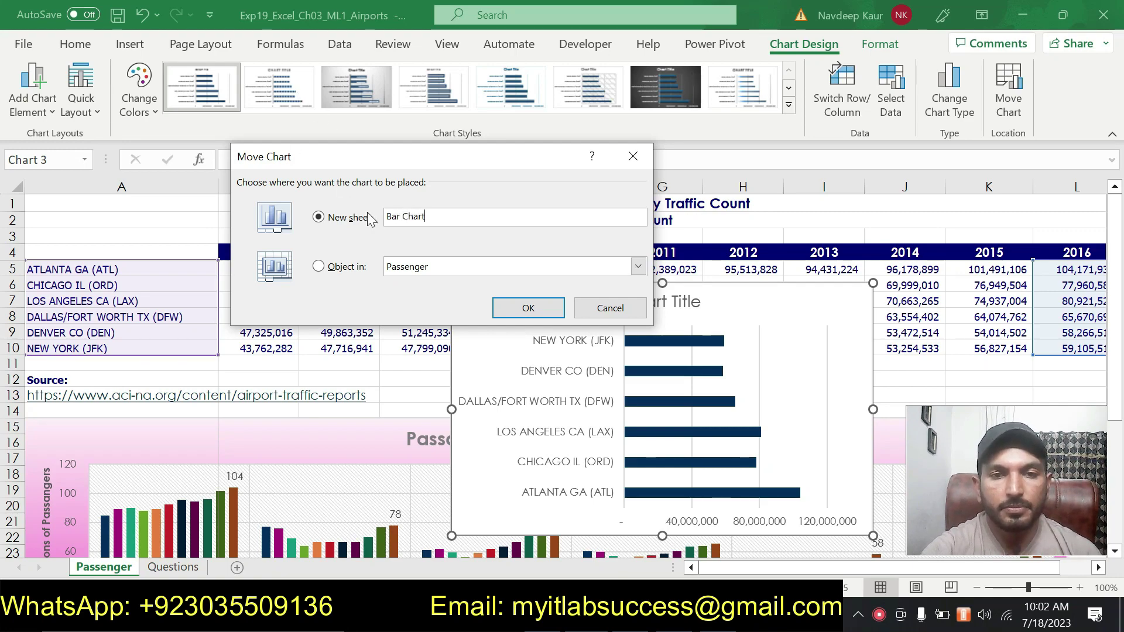
{"action": "left_click", "coordinate": [515, 307]}
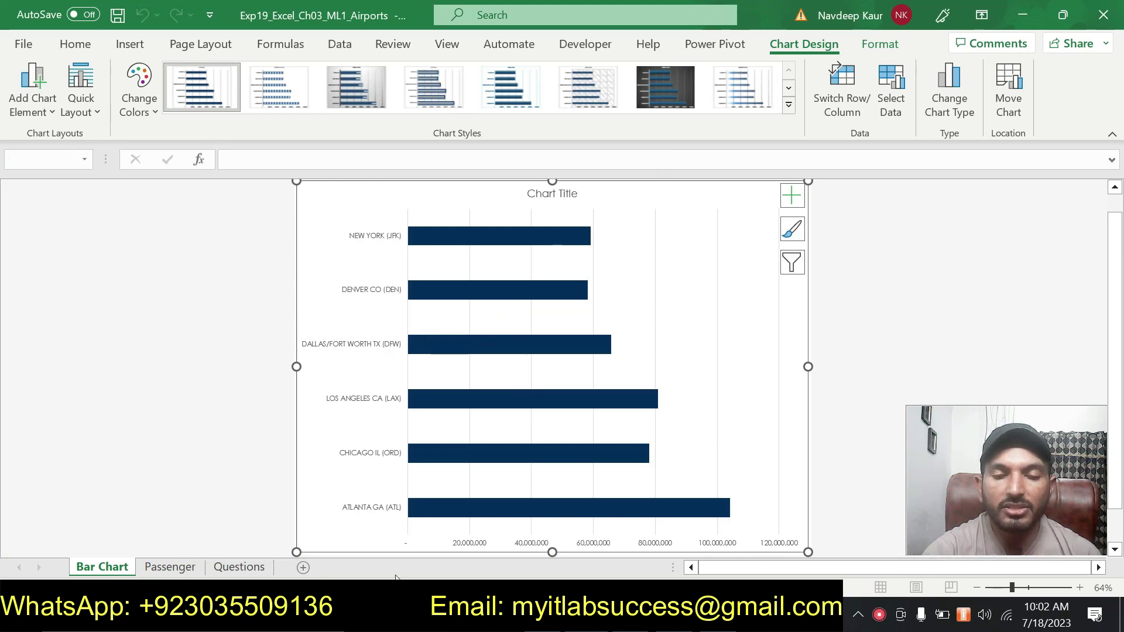
Switch to the Word instructions and clear the highlight from the Step 9 text
{"action": "key", "text": "alt+Tab"}
{"action": "left_click_drag", "start_coordinate": [533, 362], "coordinate": [275, 329]}
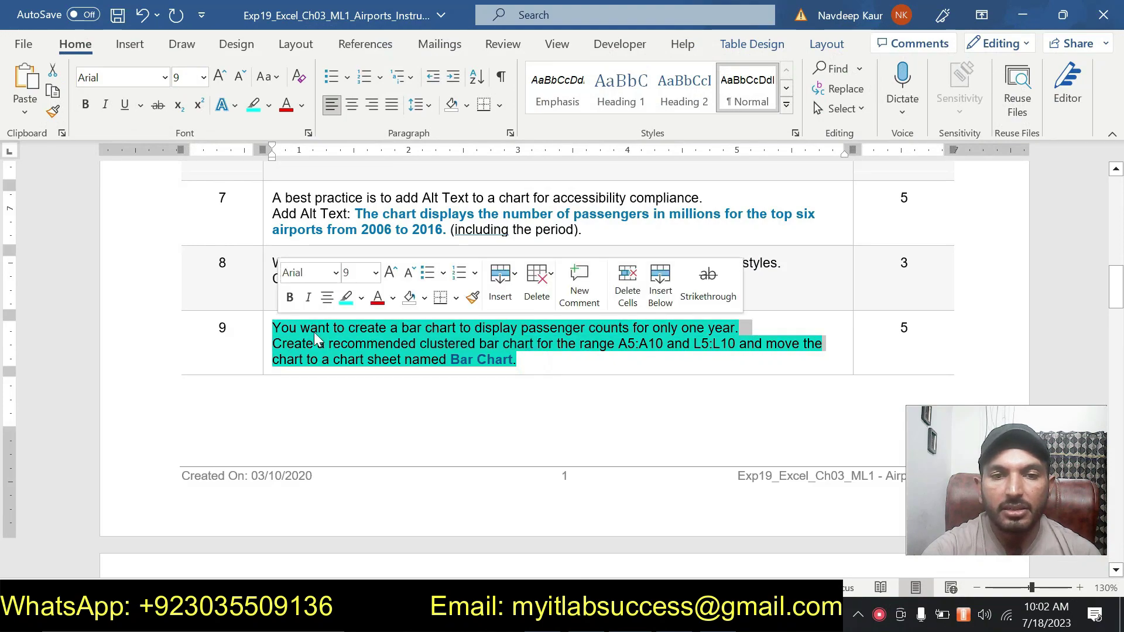
{"action": "left_click", "coordinate": [346, 298]}
Review Steps 1 to 9 in the instructions table and place the cursor at the end of the Step 9 text
{"action": "scroll", "coordinate": [346, 296], "scroll_direction": "up", "scroll_amount": 15}
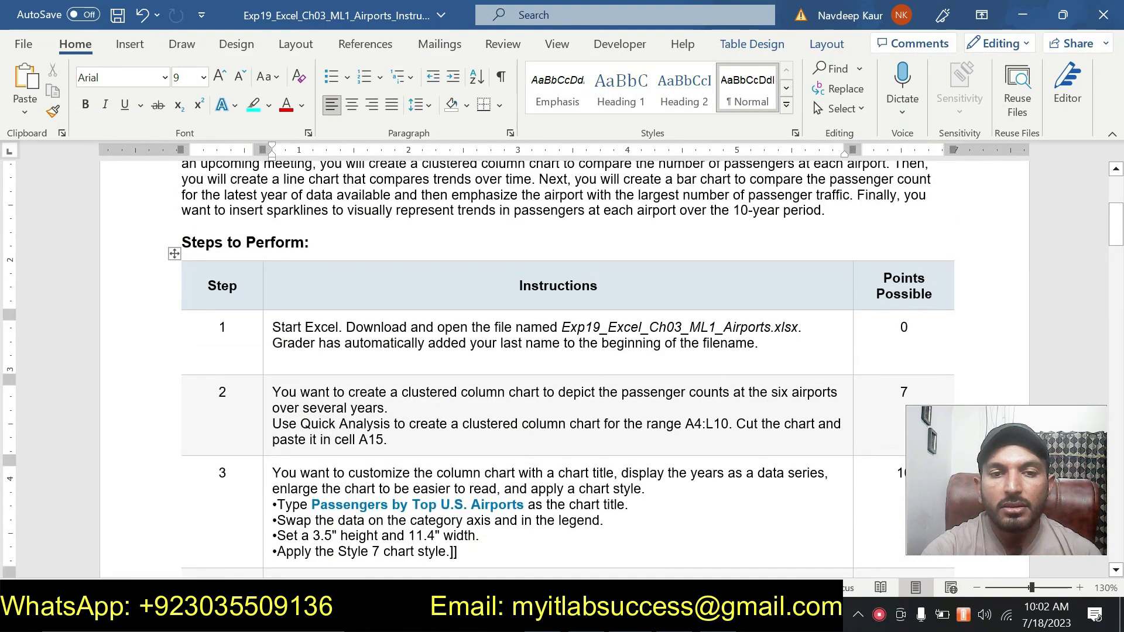
{"action": "scroll", "coordinate": [563, 369], "scroll_direction": "down", "scroll_amount": 4}
{"action": "scroll", "coordinate": [562, 369], "scroll_direction": "down", "scroll_amount": 20}
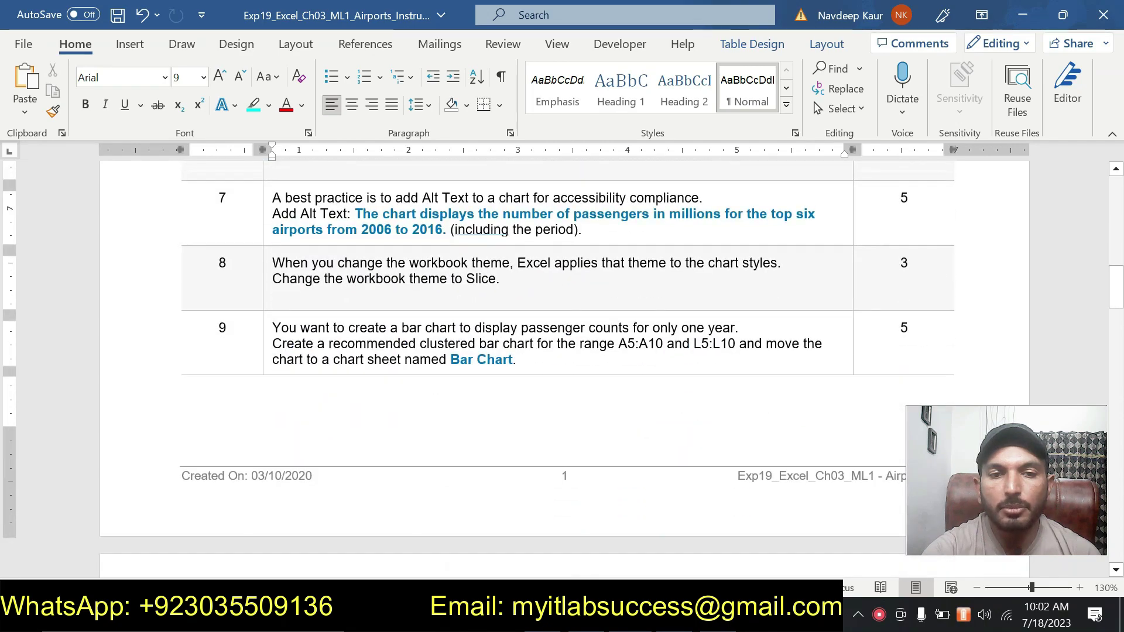
{"action": "scroll", "coordinate": [444, 372], "scroll_direction": "down", "scroll_amount": 3}
{"action": "scroll", "coordinate": [444, 372], "scroll_direction": "up", "scroll_amount": 20}
{"action": "scroll", "coordinate": [562, 369], "scroll_direction": "up", "scroll_amount": 6}
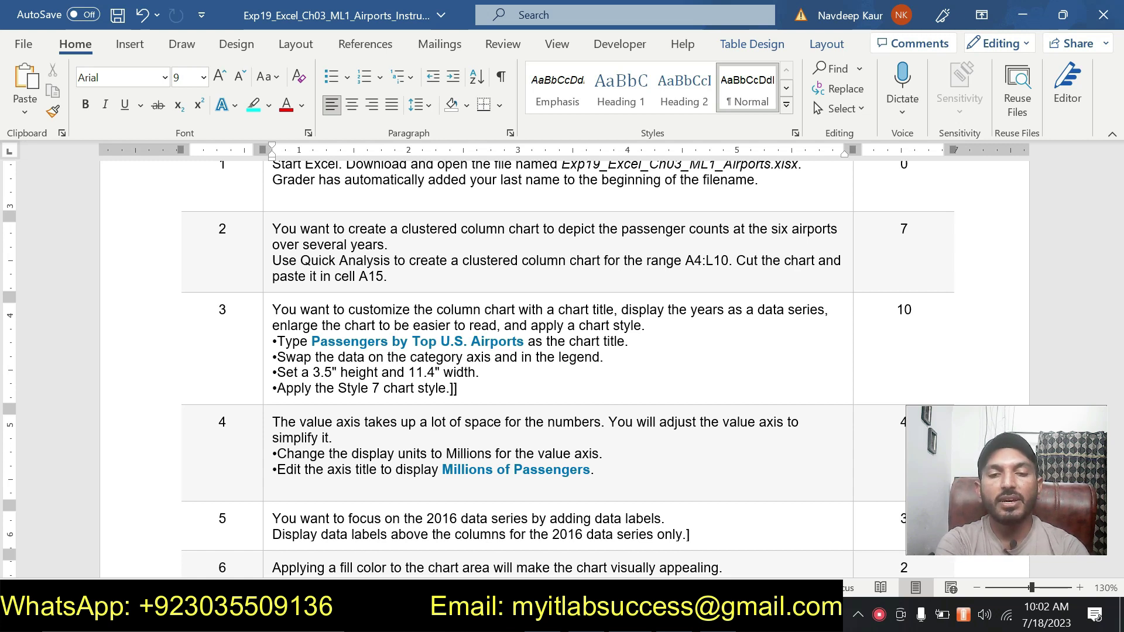
{"action": "scroll", "coordinate": [562, 368], "scroll_direction": "down", "scroll_amount": 1}
{"action": "scroll", "coordinate": [527, 258], "scroll_direction": "down", "scroll_amount": 20}
{"action": "left_click", "coordinate": [527, 258]}
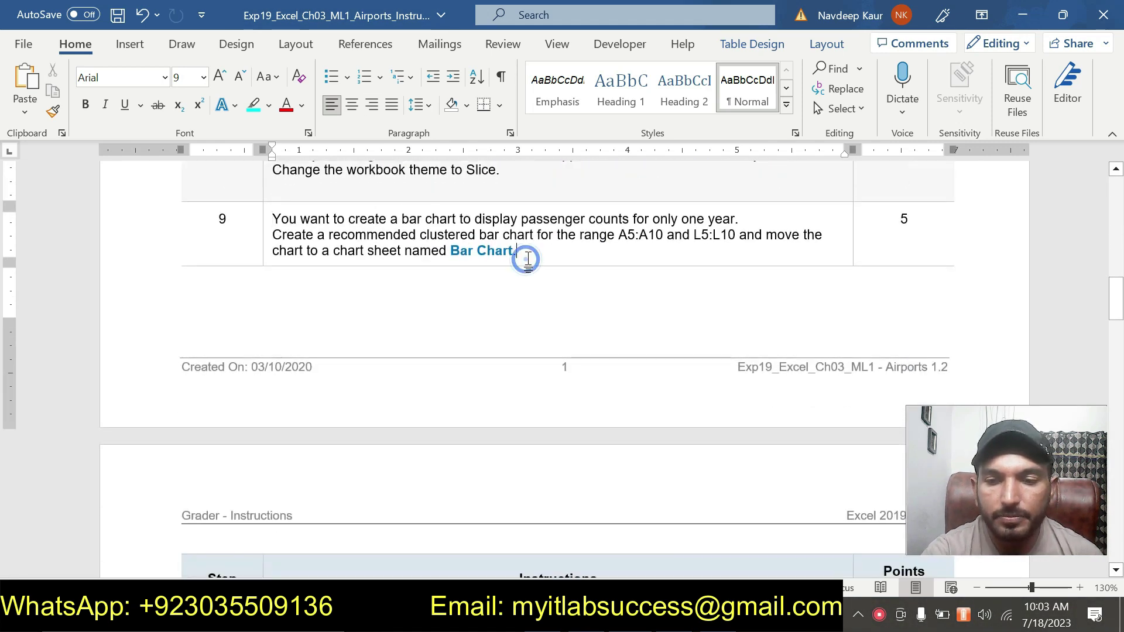
Append "]]" to the Step 9 text in the Word instructions, and switch to the solution workbook in Excel
{"action": "type", "text": "]]"}
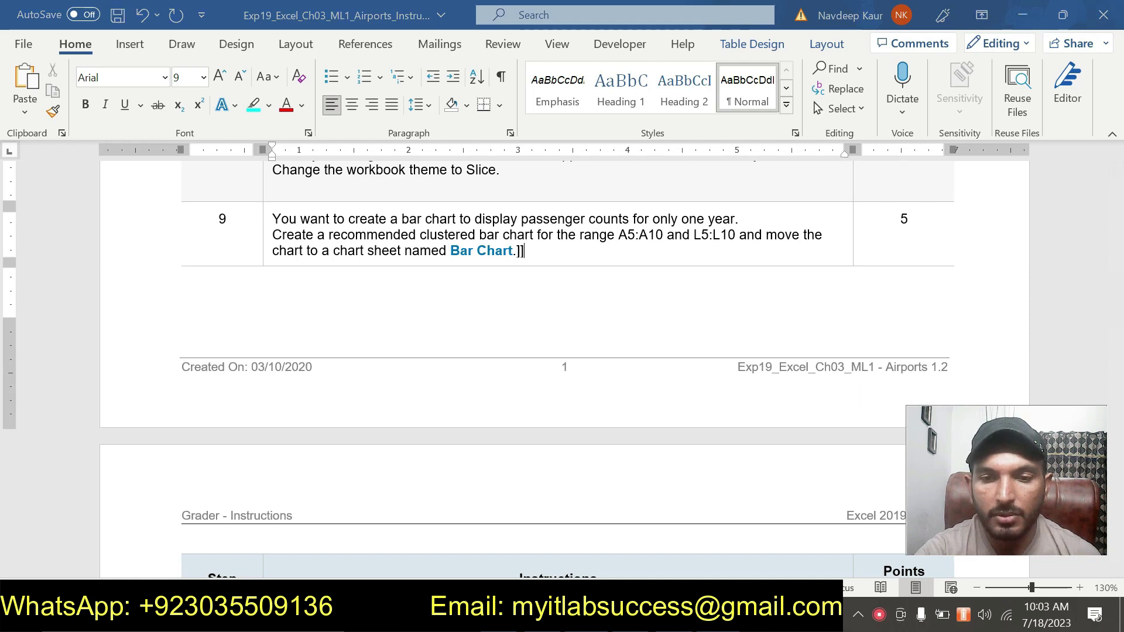
{"action": "key", "text": "alt+Tab"}
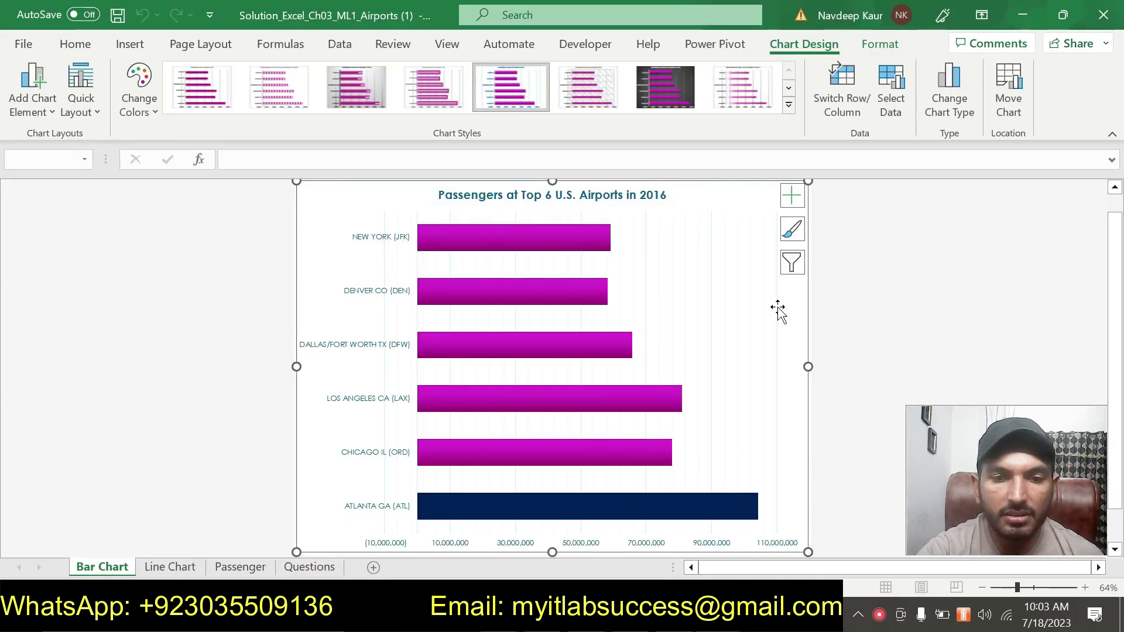
{"action": "mouse_move", "coordinate": [603, 408]}
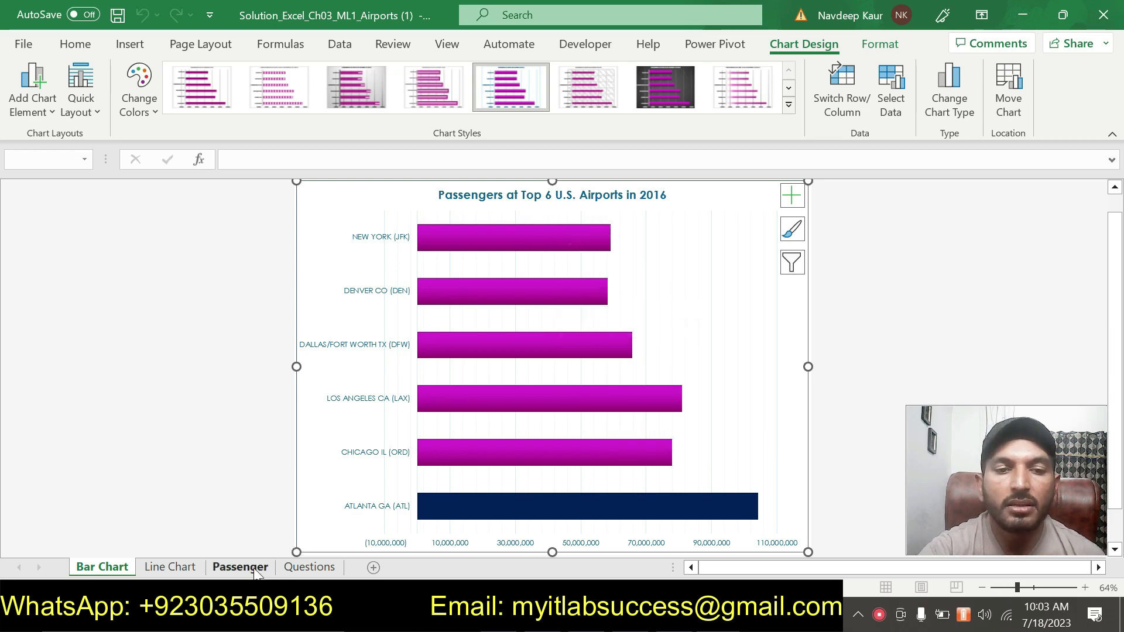
Review the solution workbook's Line Chart, Passenger and Questions sheets, and return to the Bar Chart sheet
{"action": "left_click", "coordinate": [182, 567]}
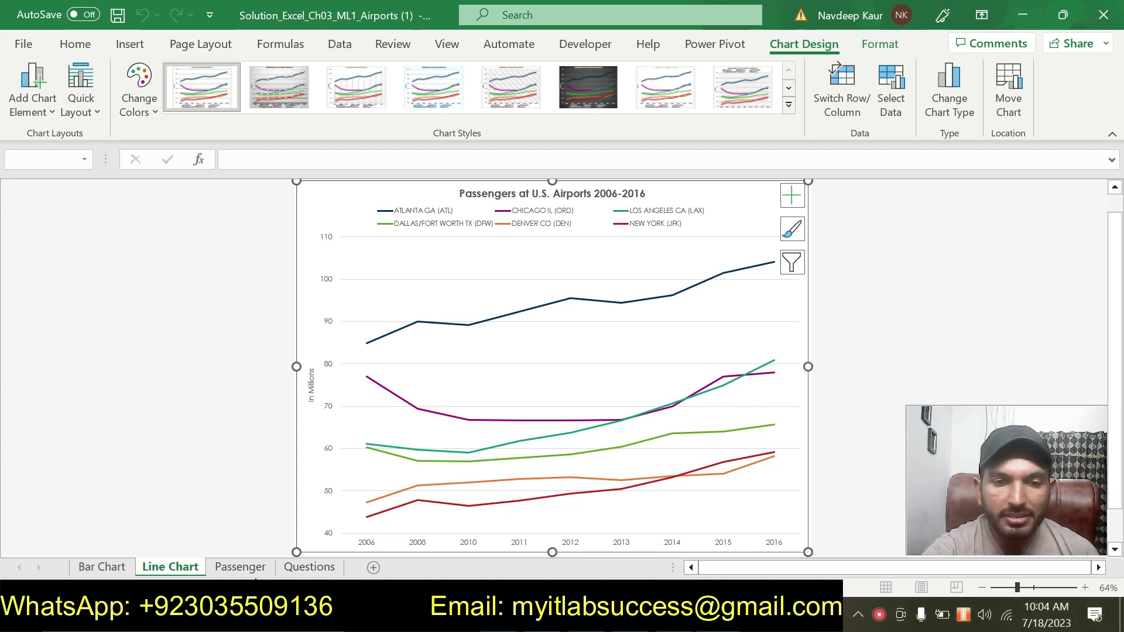
{"action": "left_click", "coordinate": [240, 568]}
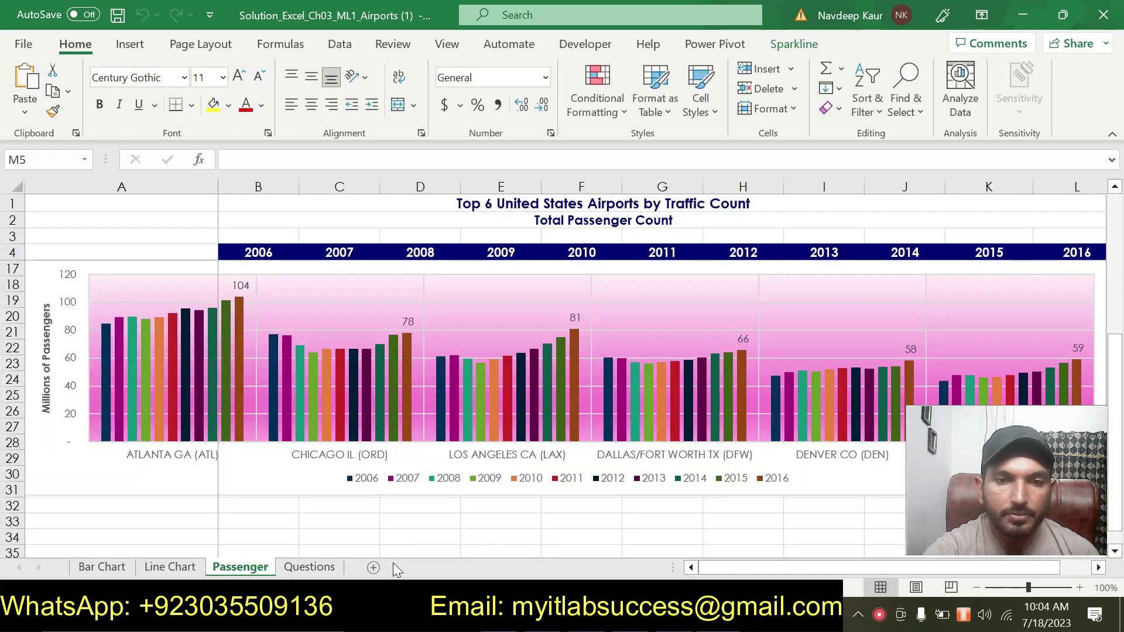
{"action": "left_click", "coordinate": [316, 568]}
{"action": "left_click", "coordinate": [238, 568]}
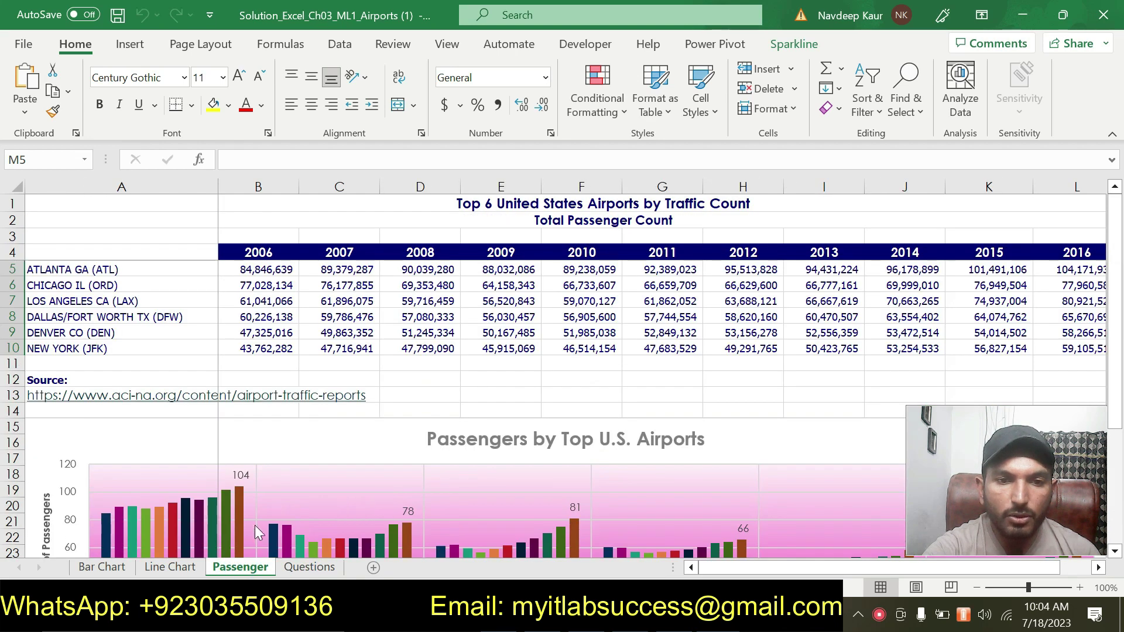
{"action": "left_click", "coordinate": [171, 568]}
{"action": "left_click", "coordinate": [111, 568]}
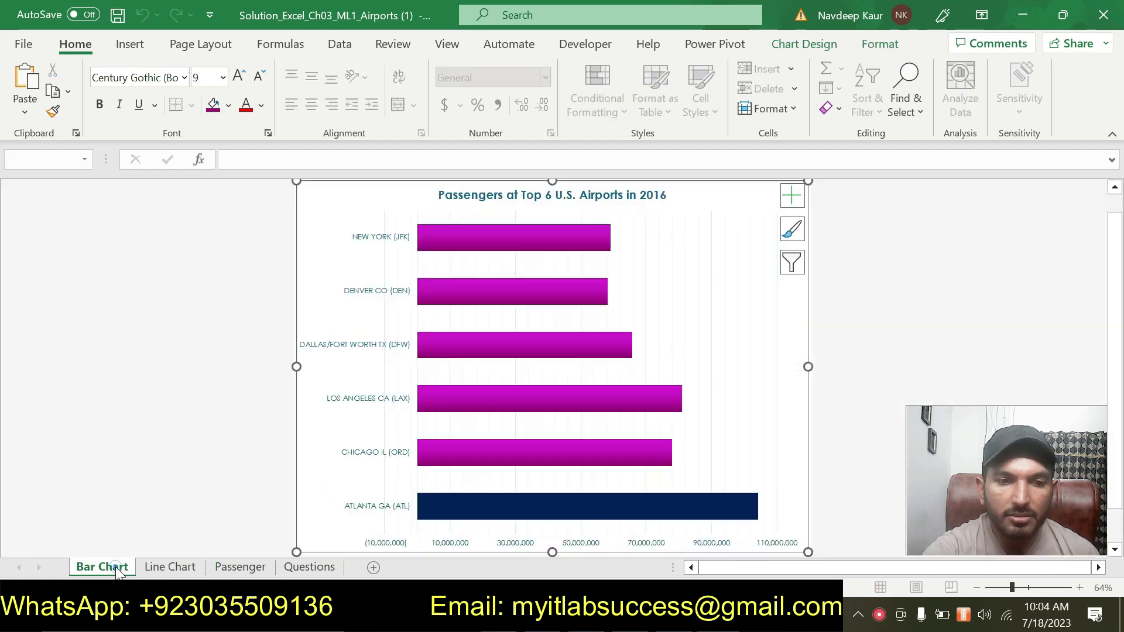
Compare the passenger data, line chart and bar chart again, check the Questions sheet answers, and return to the Line Chart sheet
{"action": "left_click", "coordinate": [237, 568]}
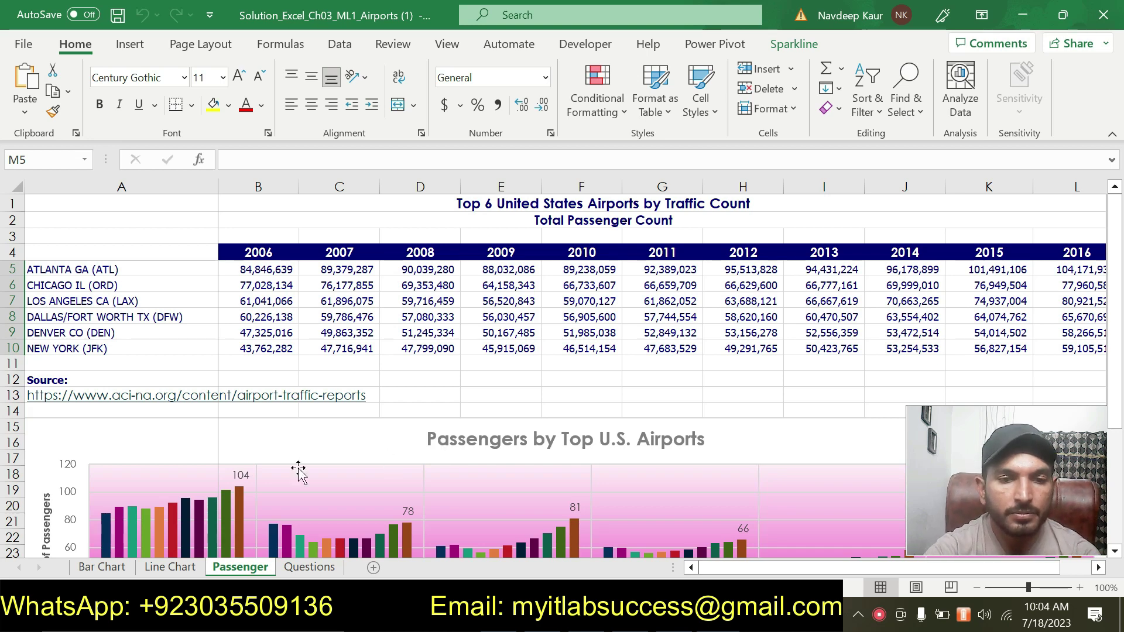
{"action": "left_click", "coordinate": [170, 567]}
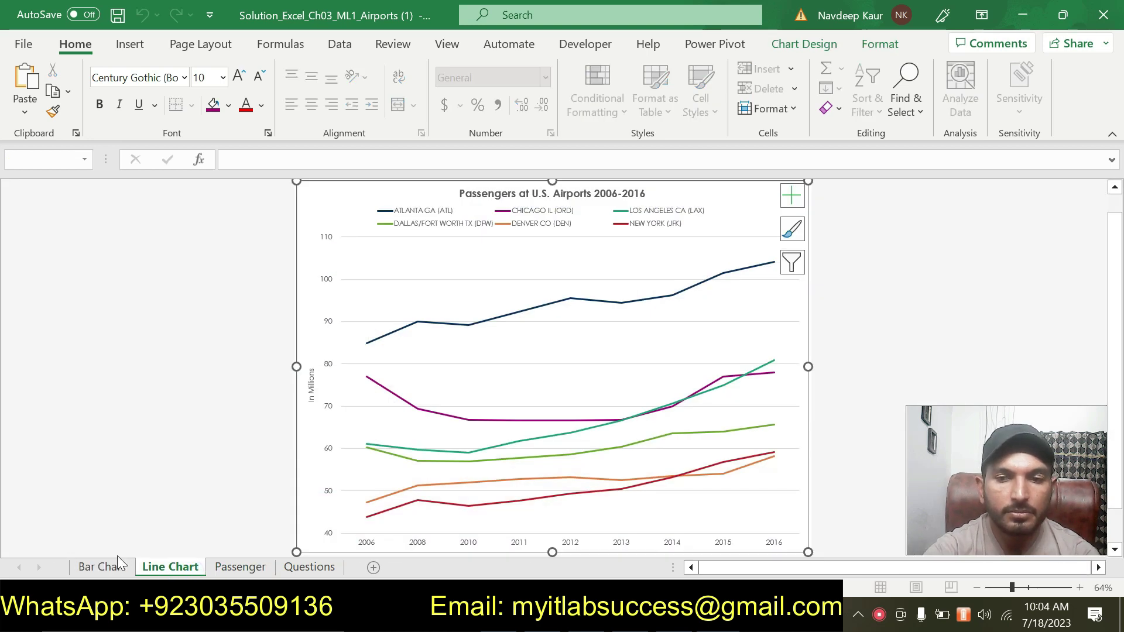
{"action": "left_click", "coordinate": [114, 567]}
{"action": "left_click", "coordinate": [147, 568]}
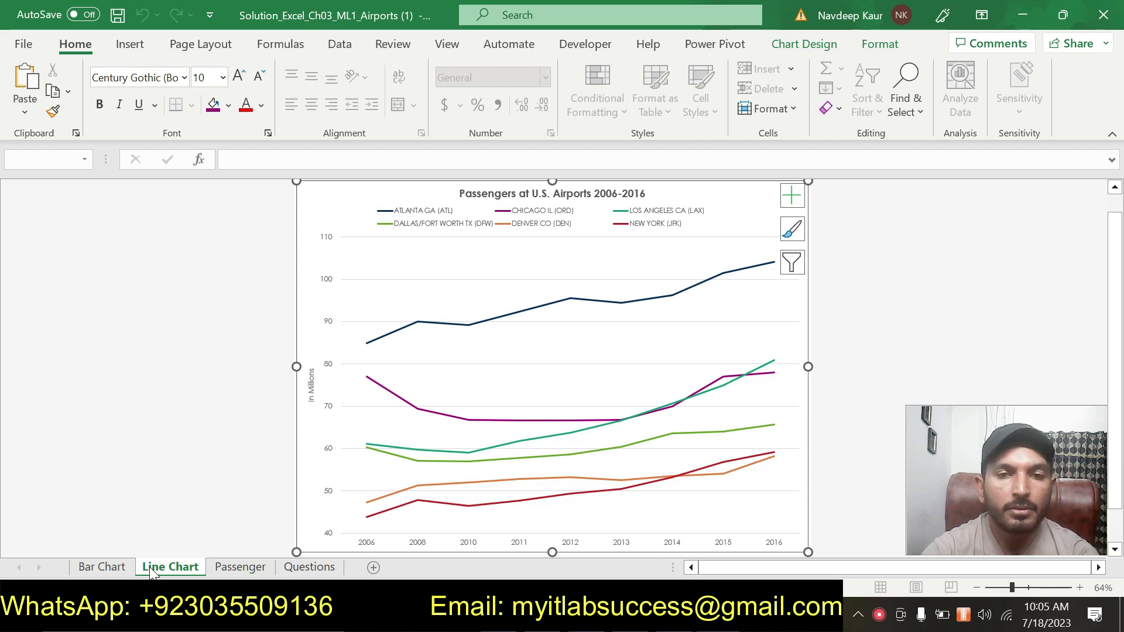
{"action": "left_click", "coordinate": [101, 568]}
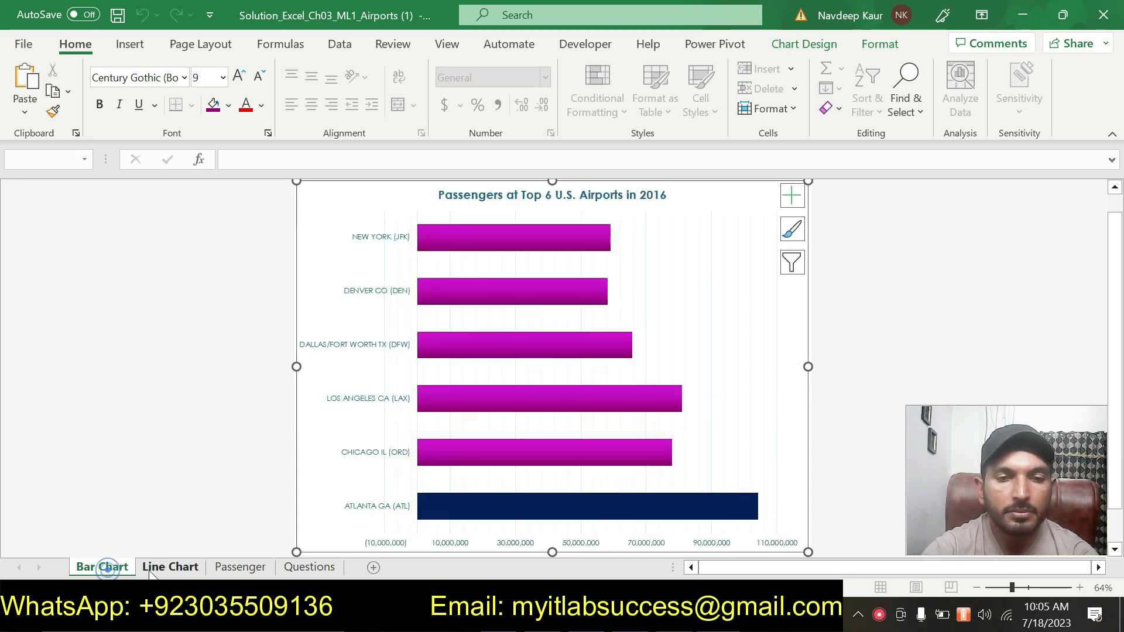
{"action": "left_click", "coordinate": [184, 571]}
{"action": "left_click", "coordinate": [225, 573]}
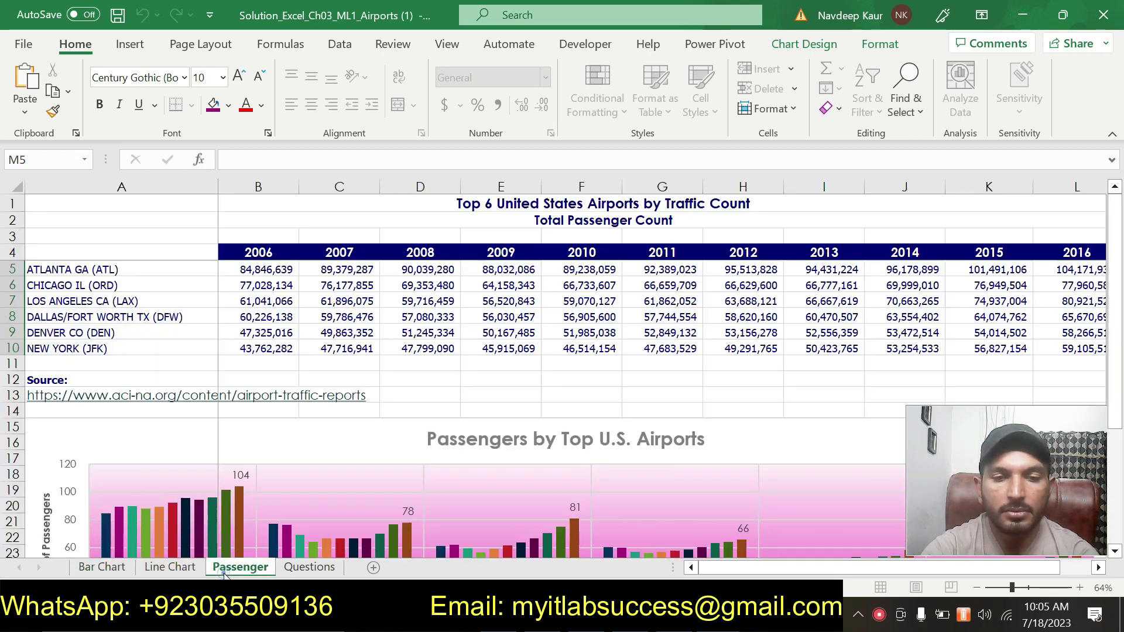
{"action": "left_click", "coordinate": [289, 571]}
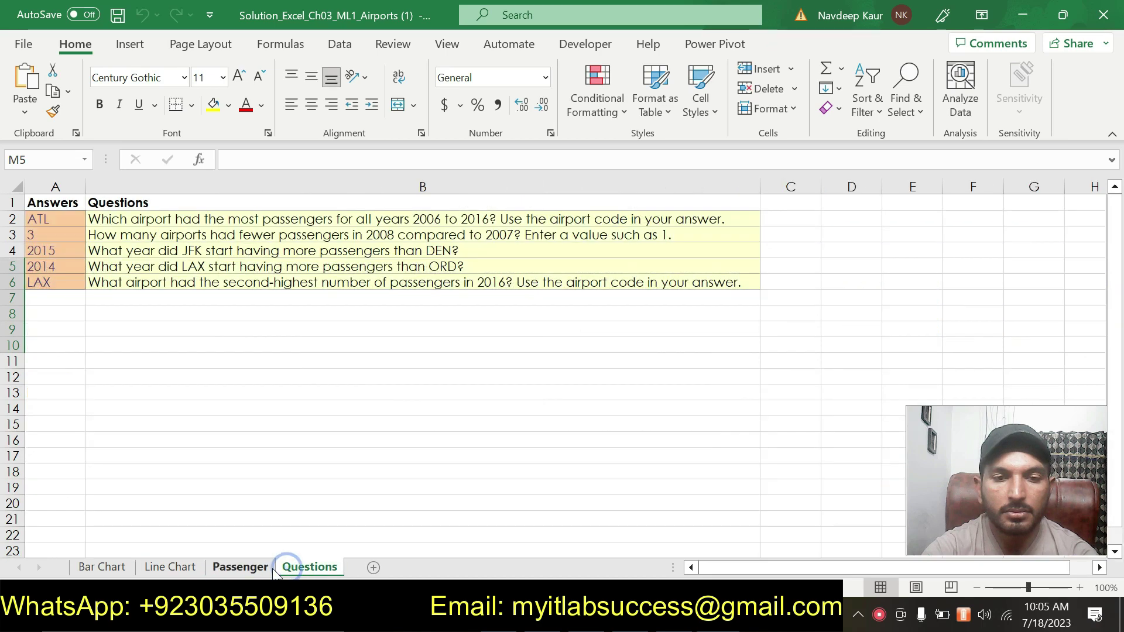
{"action": "left_click", "coordinate": [237, 568]}
{"action": "left_click", "coordinate": [175, 568]}
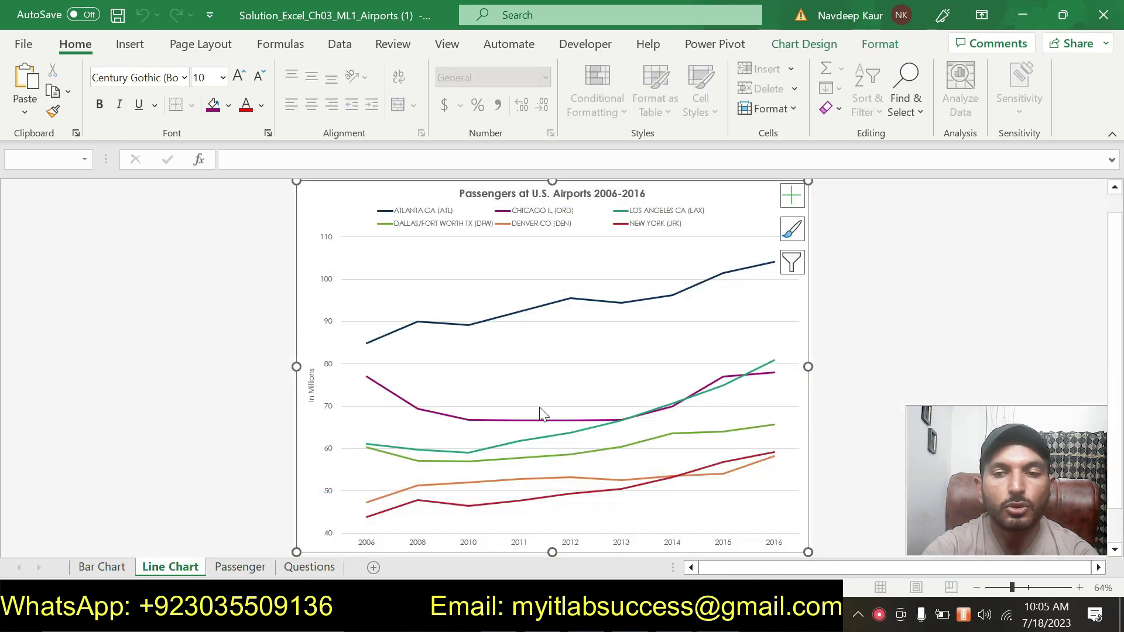